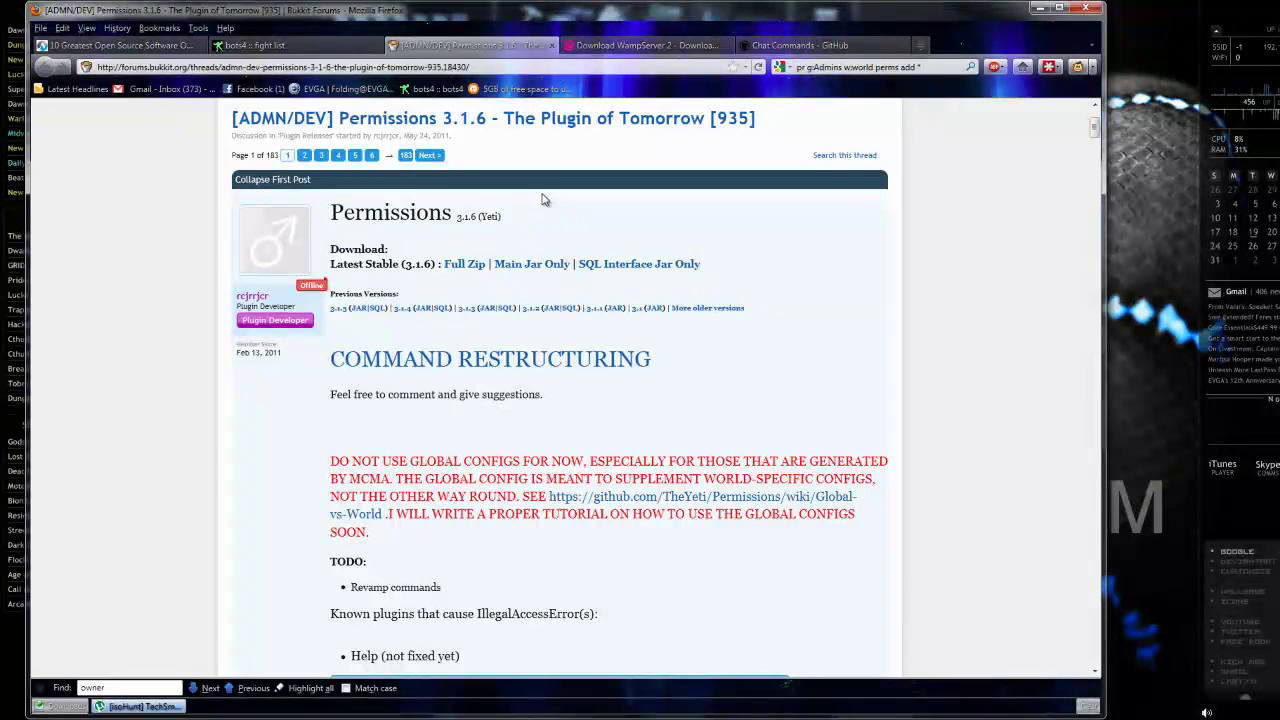
Switch Firefox to the WampServer 2 downloads page, then bring up the Minecraft Example folder.
{"action": "left_click", "coordinate": [632, 45]}
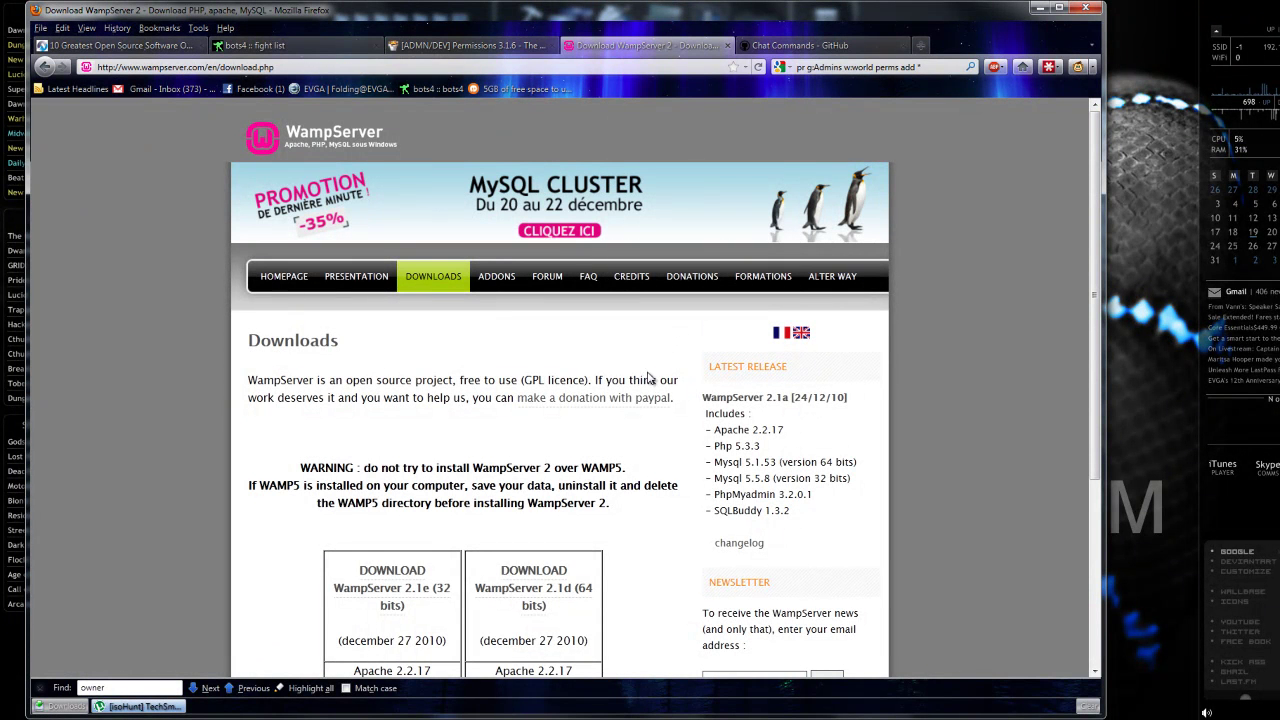
{"action": "left_click", "coordinate": [62, 706]}
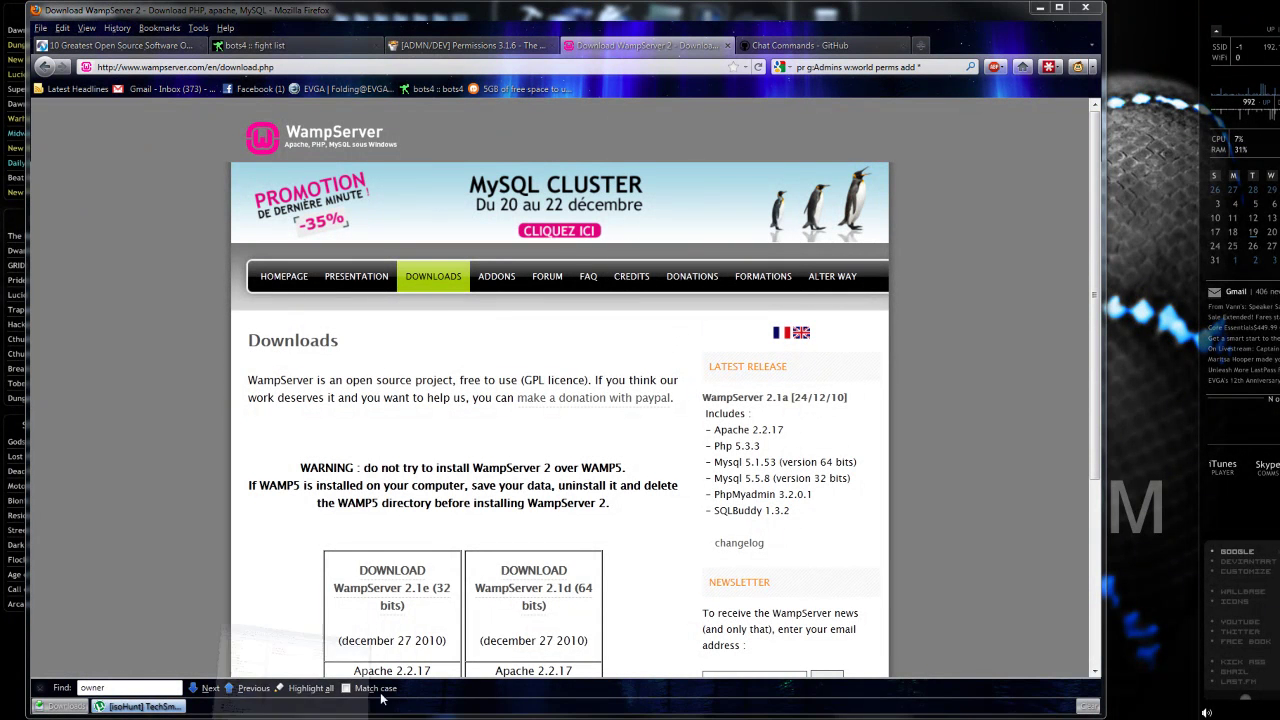
Install WampServer 2 from WampServer2.1d-x64.exe into c:\wamp, accepting the license.
{"action": "left_click", "coordinate": [373, 268]}
{"action": "double_click", "coordinate": [373, 268]}
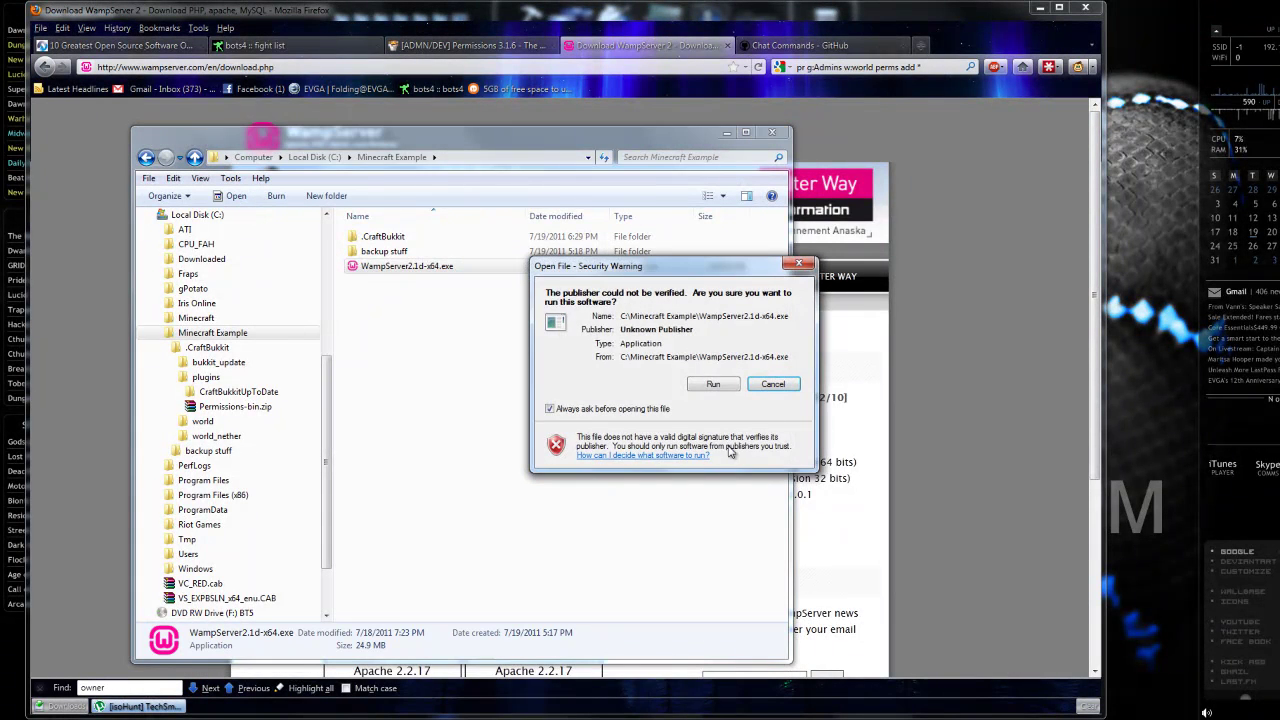
{"action": "left_click", "coordinate": [716, 381]}
{"action": "left_click", "coordinate": [755, 483]}
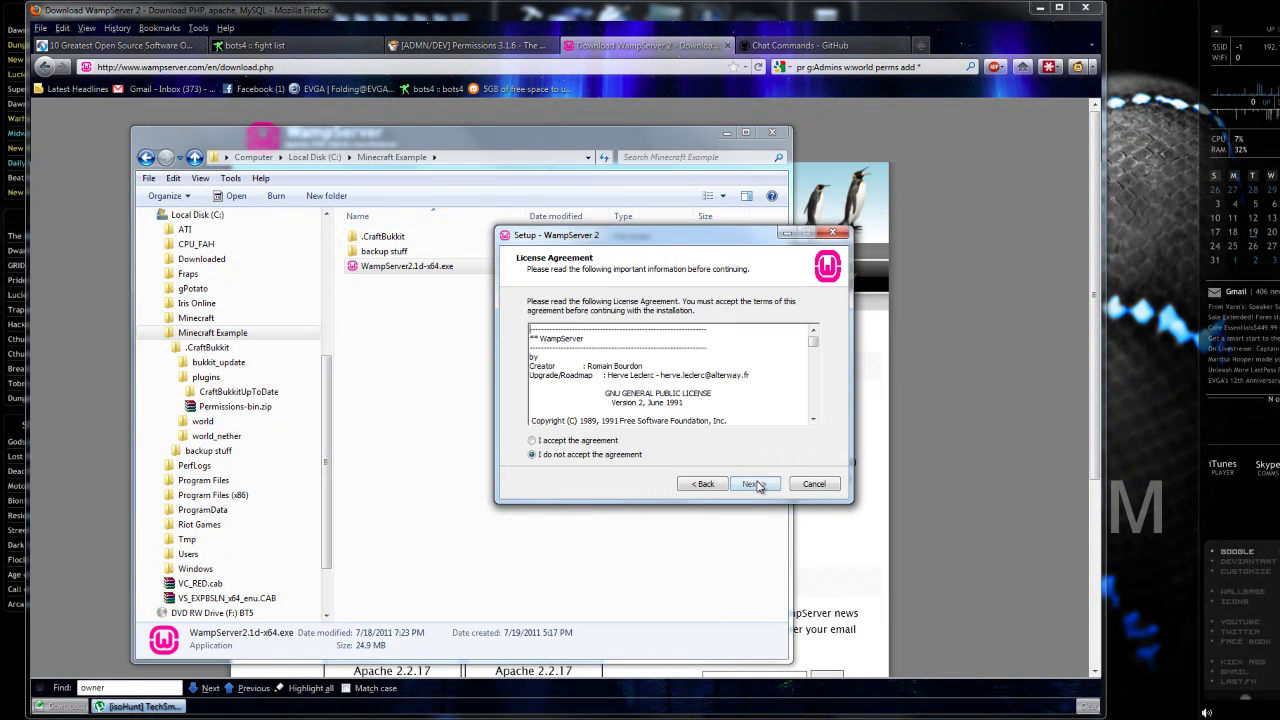
{"action": "left_click", "coordinate": [588, 446]}
{"action": "left_click", "coordinate": [755, 484]}
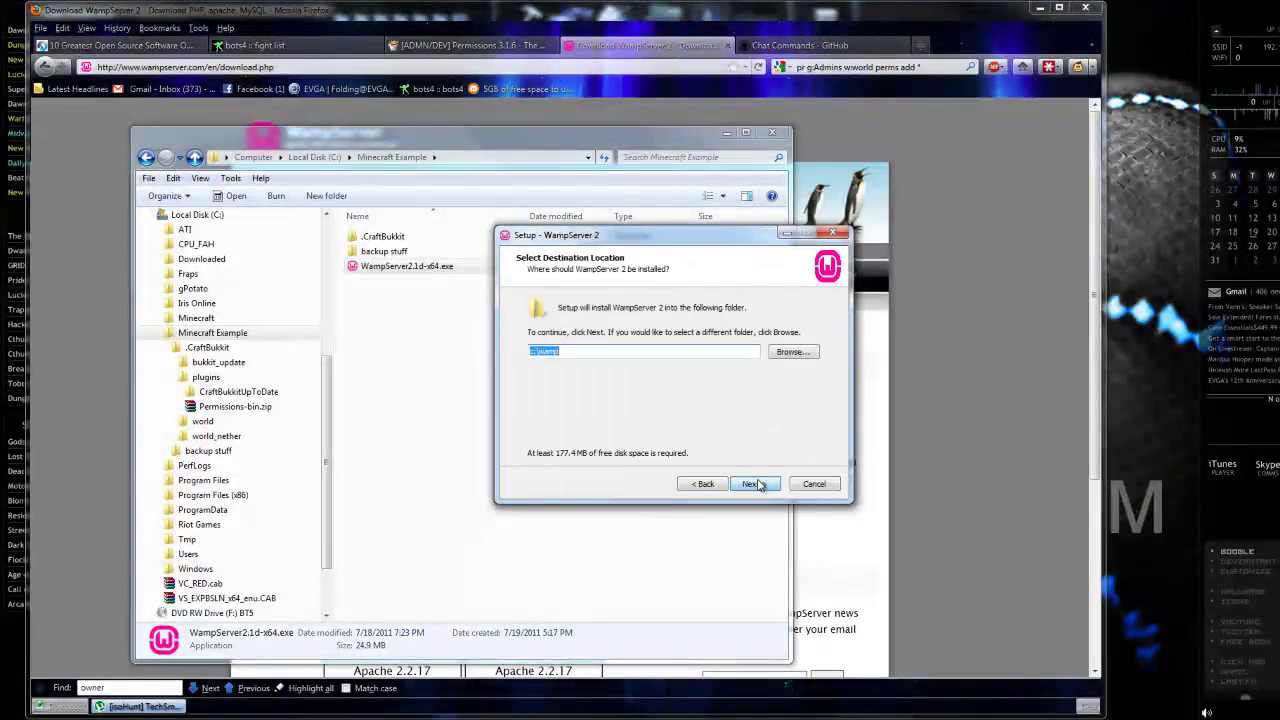
{"action": "left_click", "coordinate": [755, 484]}
{"action": "left_click", "coordinate": [755, 484]}
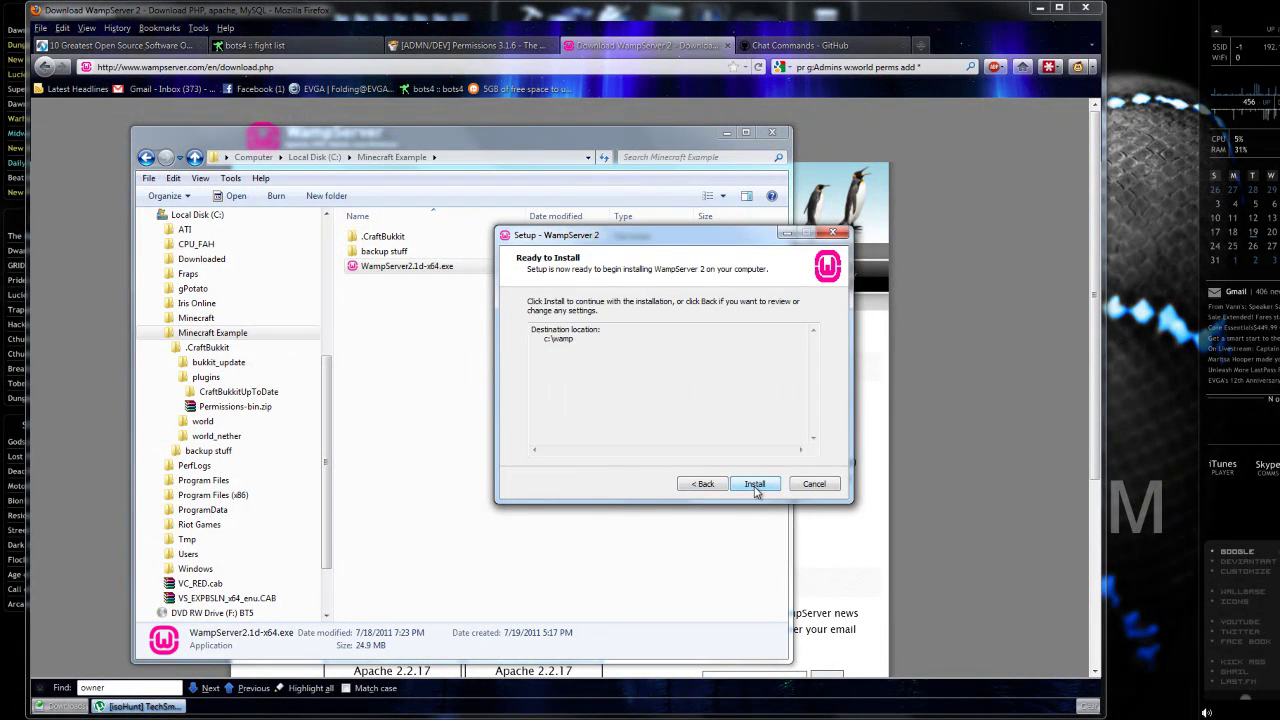
{"action": "left_click", "coordinate": [755, 484]}
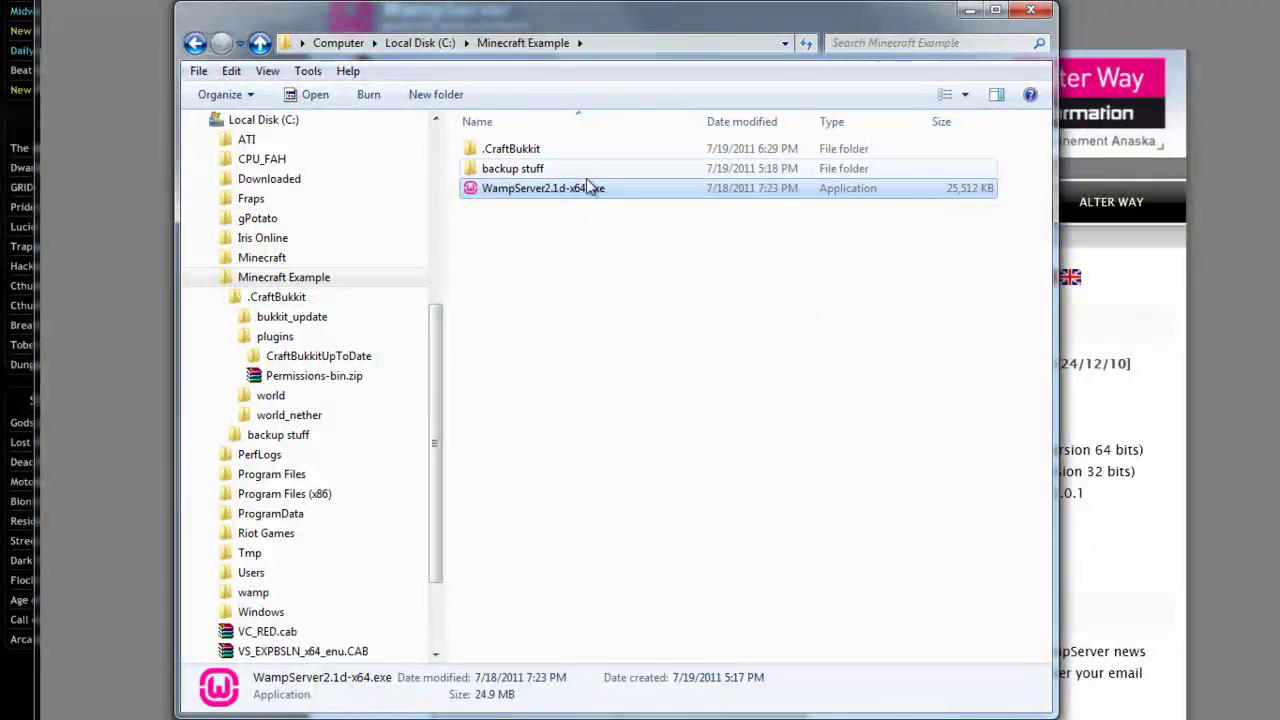
Open Permissions-bin.zip from the .CraftBukkit plugins folder.
{"action": "double_click", "coordinate": [577, 149]}
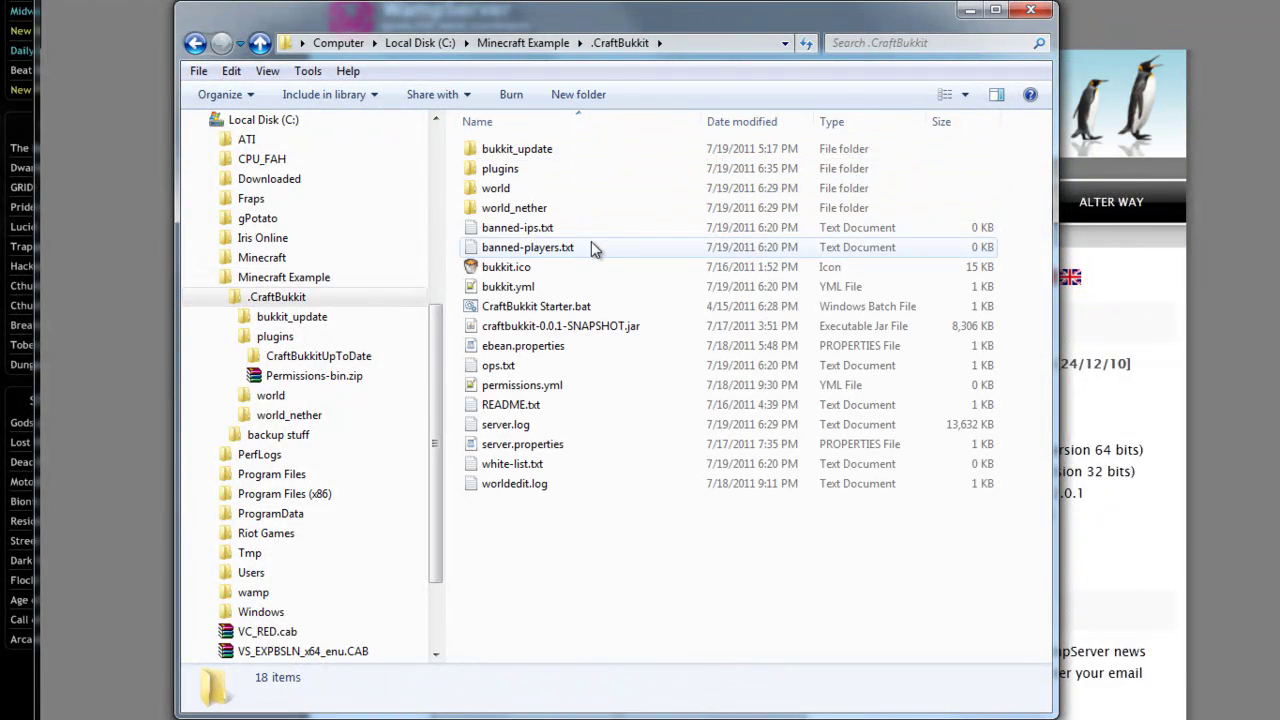
{"action": "double_click", "coordinate": [591, 168]}
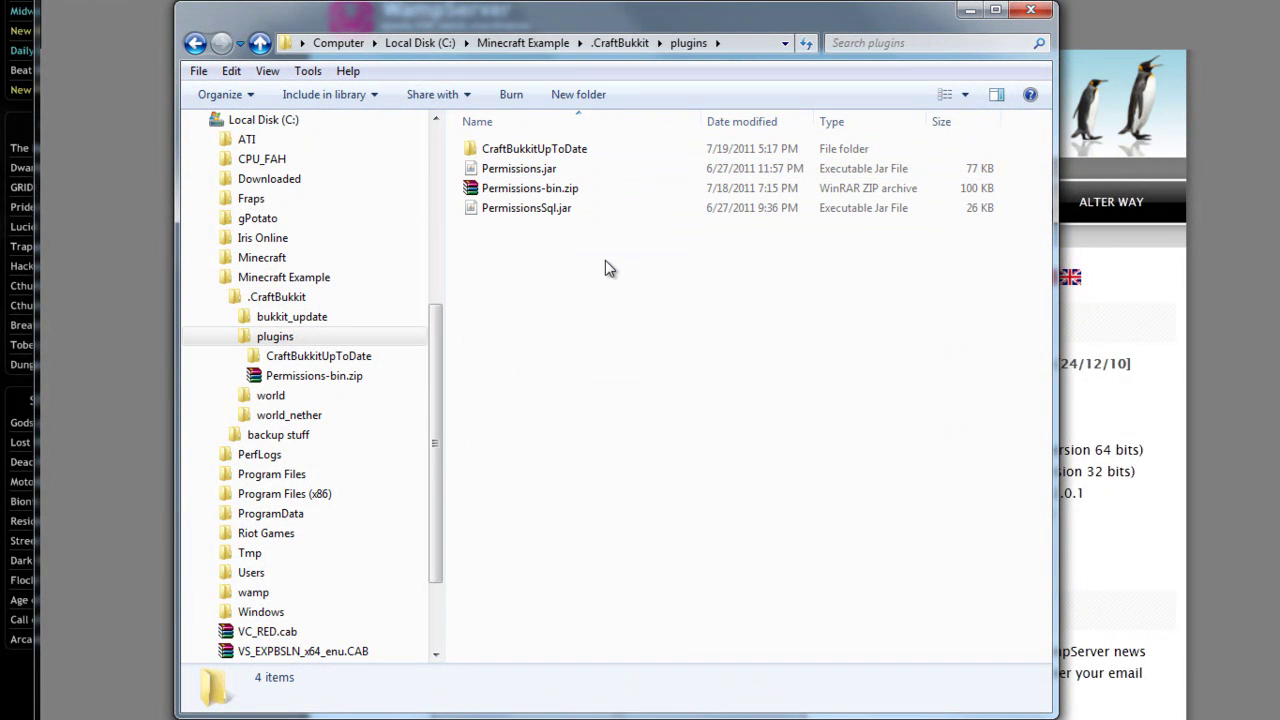
{"action": "left_click", "coordinate": [551, 169]}
{"action": "left_click", "coordinate": [584, 212]}
{"action": "left_click", "coordinate": [637, 411]}
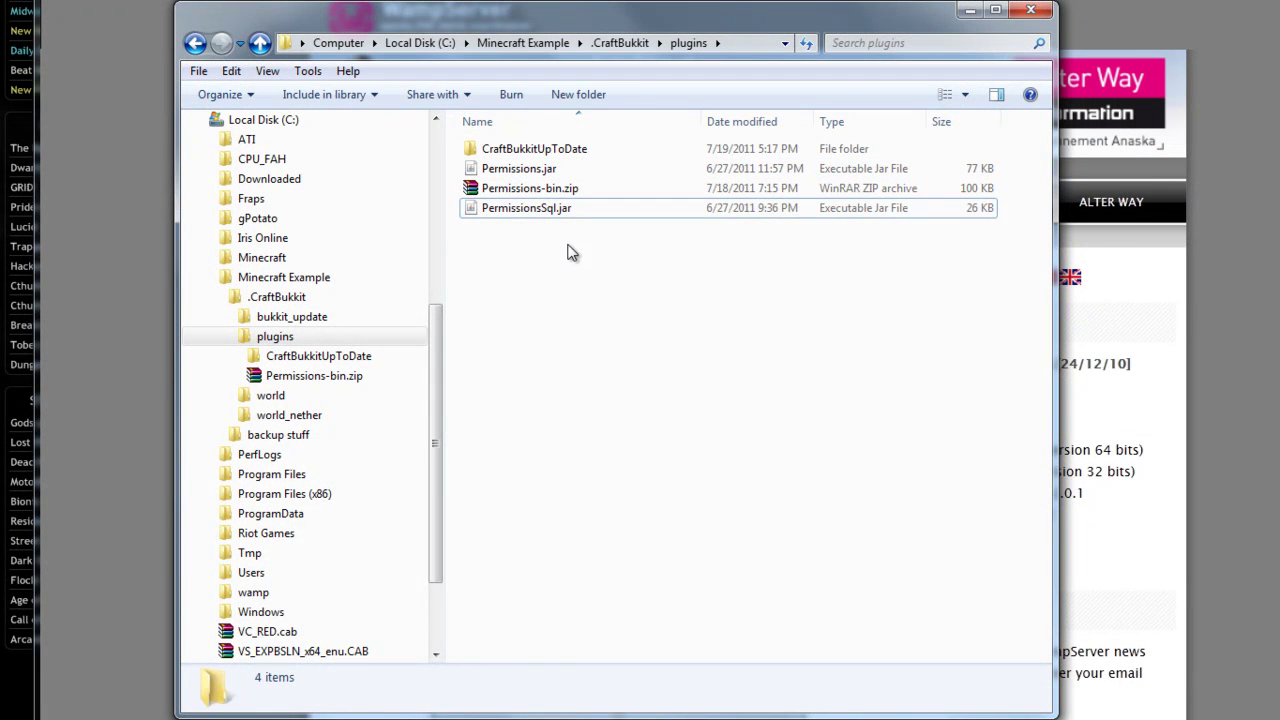
{"action": "left_click", "coordinate": [573, 193]}
{"action": "double_click", "coordinate": [573, 193]}
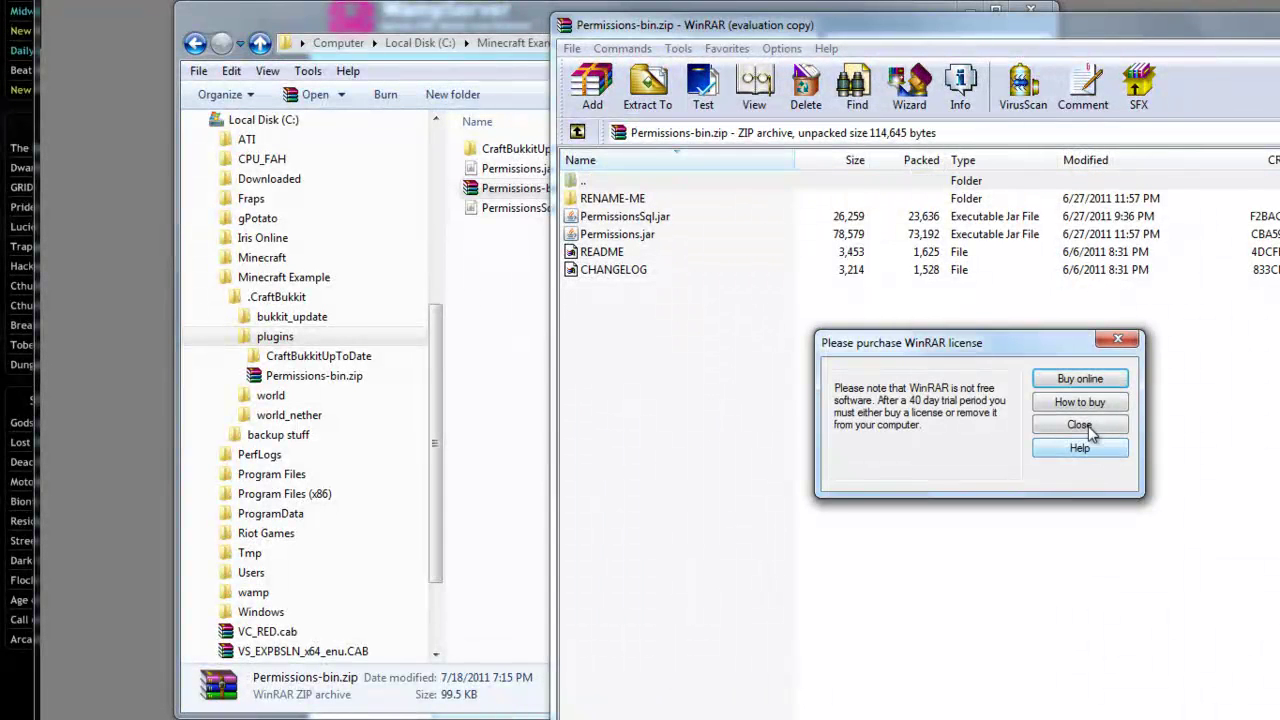
Dismiss the WinRAR reminder, inspect the RENAME-ME folder, and close Permissions-bin.zip.
{"action": "key", "text": "Escape"}
{"action": "left_click", "coordinate": [648, 199]}
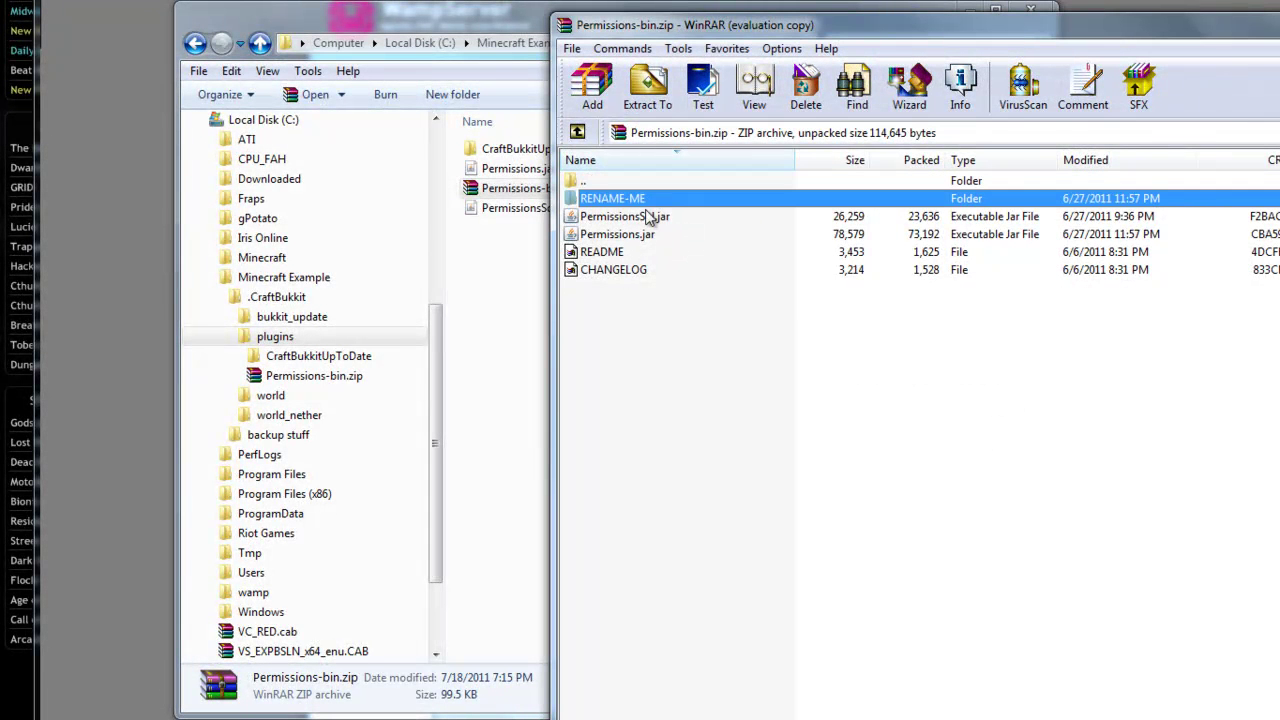
{"action": "key", "text": "alt+F4"}
{"action": "left_click", "coordinate": [589, 234]}
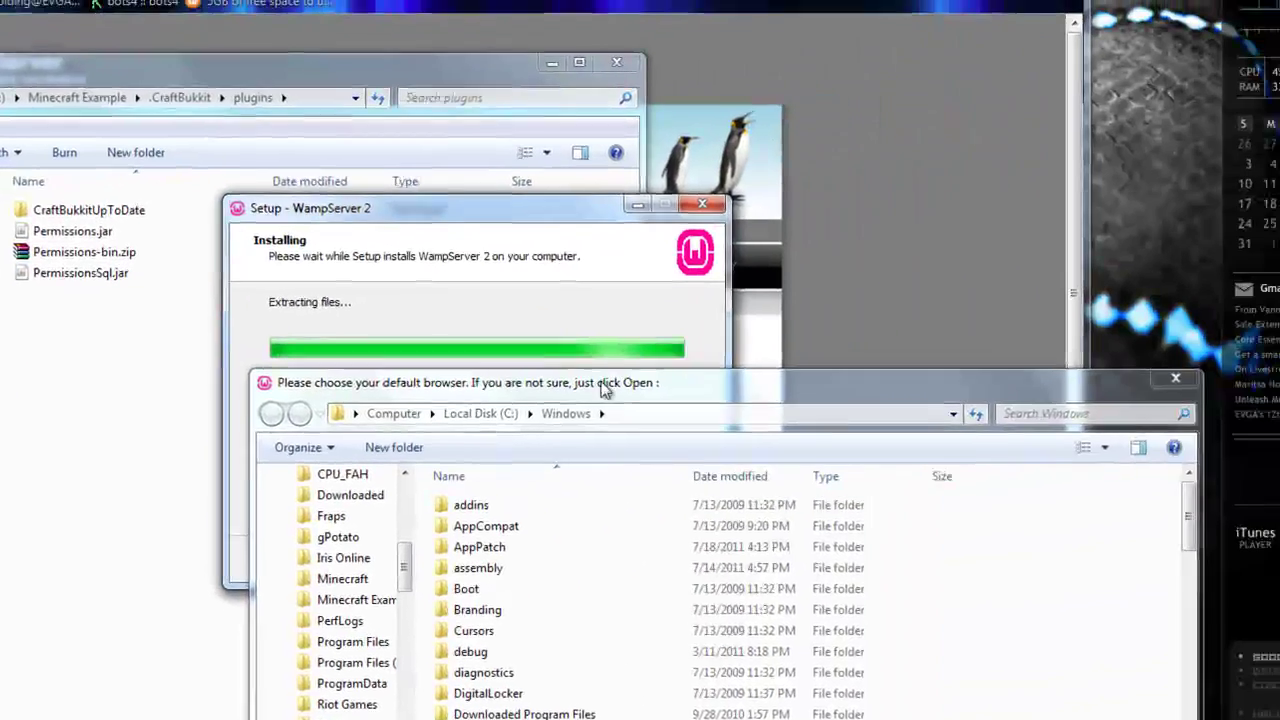
Keep explorer.exe as browser and localhost SMTP mail defaults, then finish and launch WampServer 2.
{"action": "left_click_drag", "start_coordinate": [604, 390], "coordinate": [516, 110]}
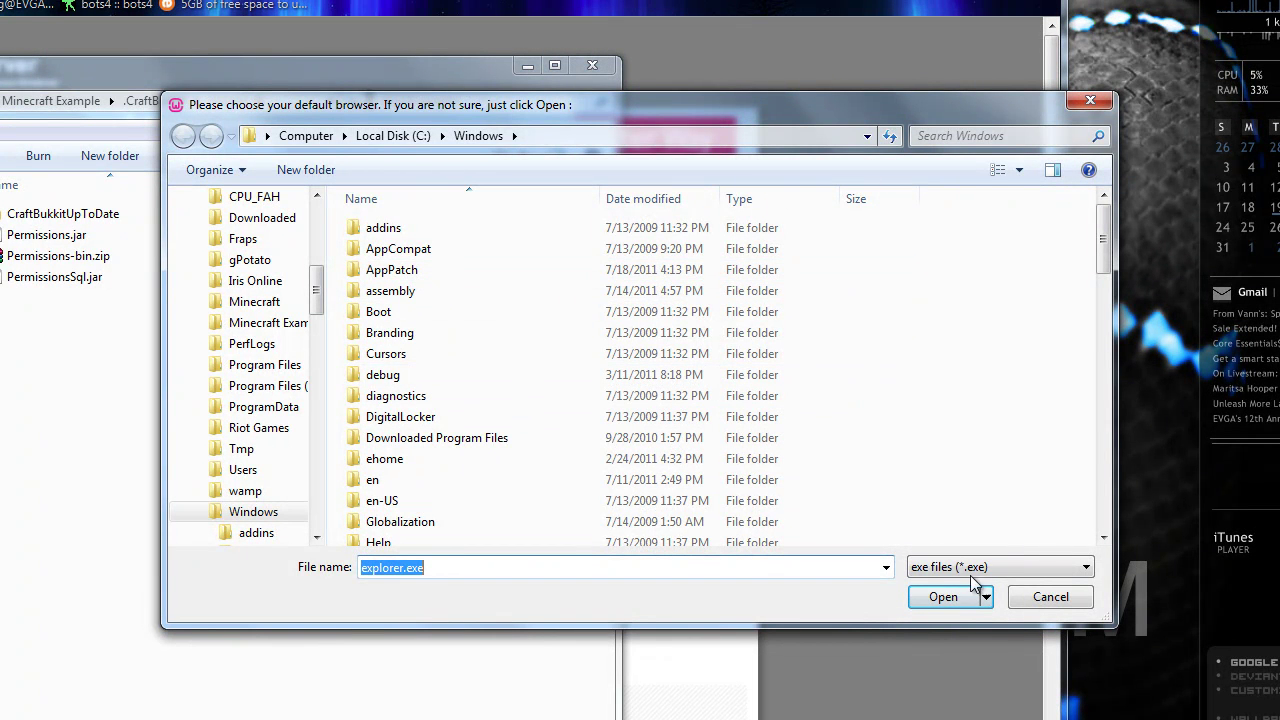
{"action": "left_click", "coordinate": [945, 598]}
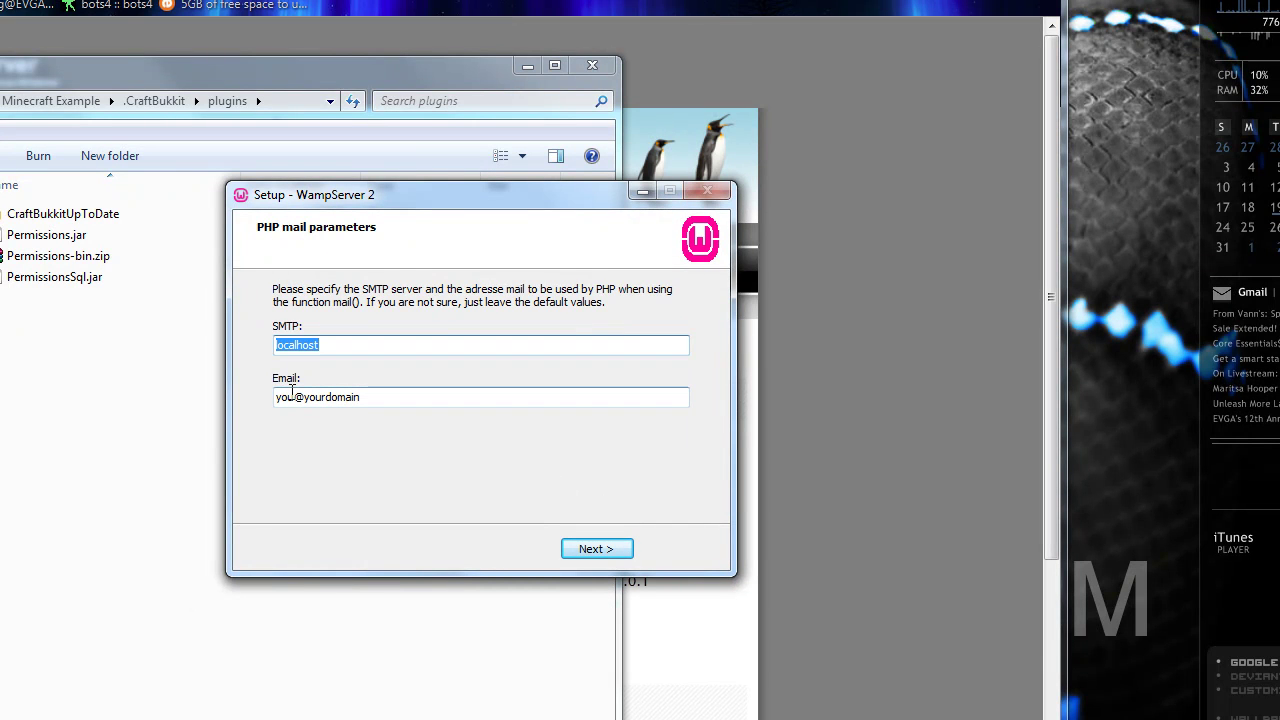
{"action": "left_click", "coordinate": [603, 549]}
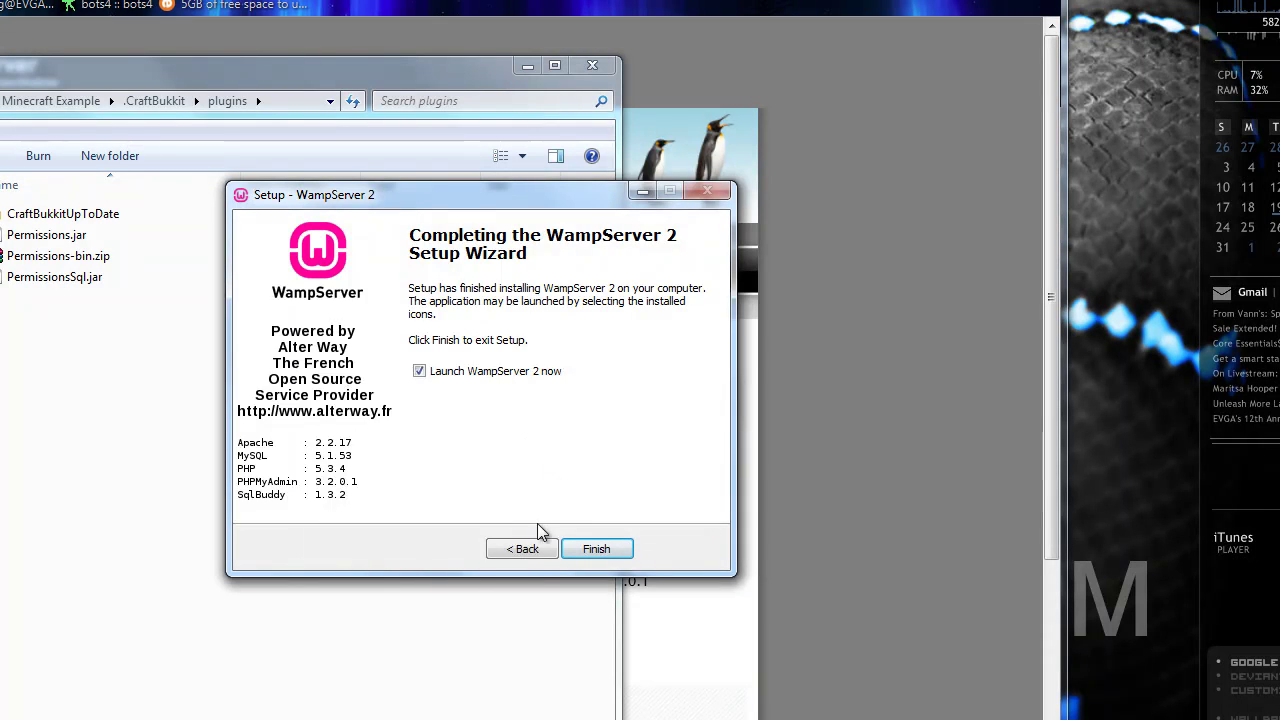
{"action": "left_click", "coordinate": [522, 549]}
{"action": "left_click", "coordinate": [372, 350]}
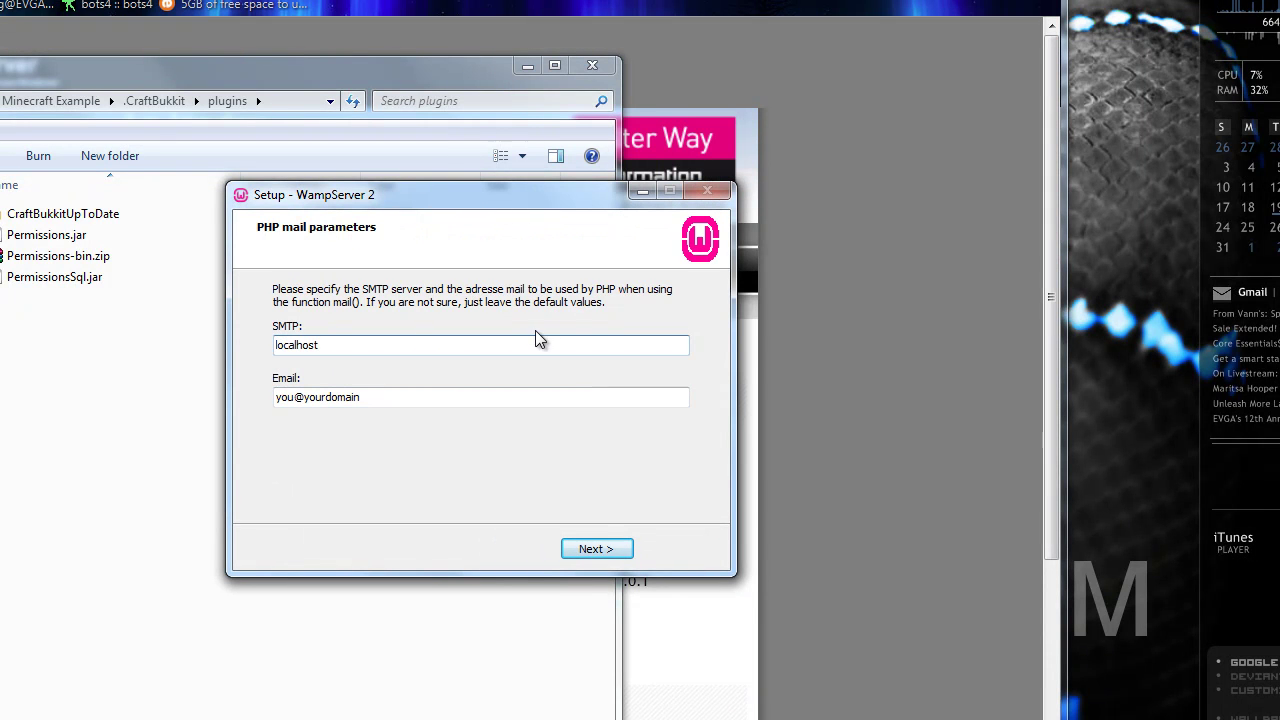
{"action": "left_click", "coordinate": [608, 549]}
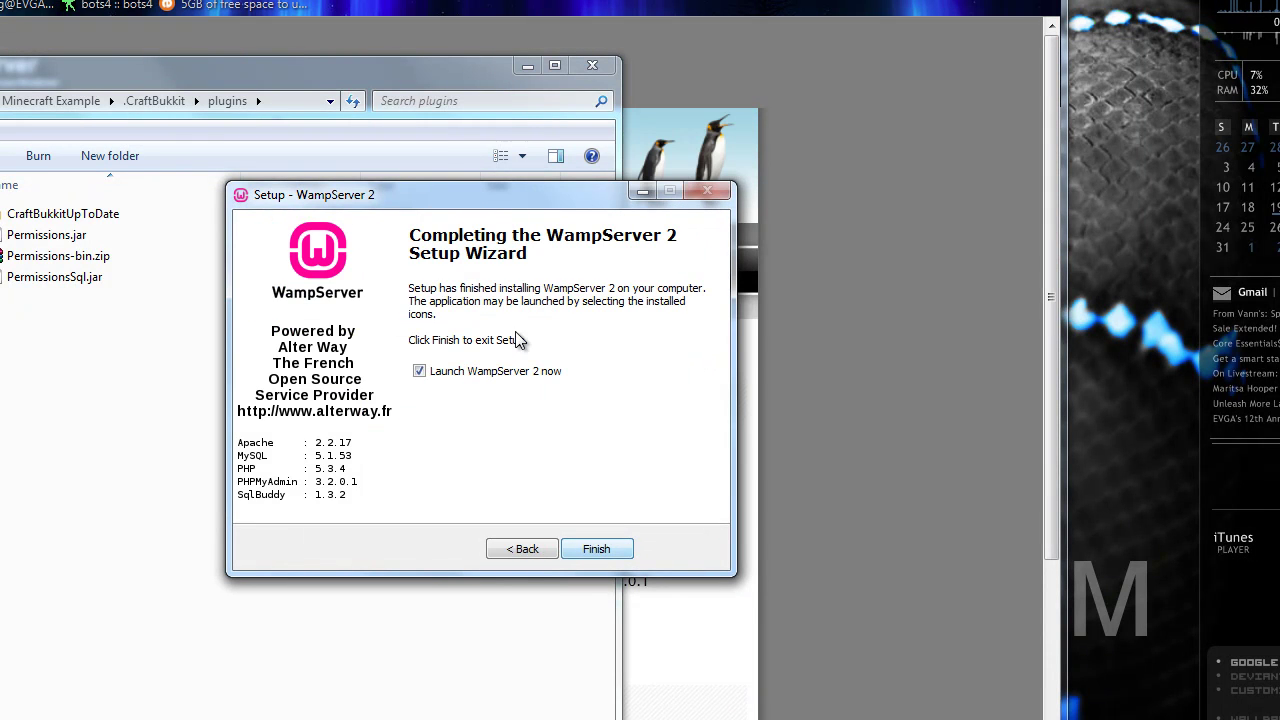
{"action": "left_click", "coordinate": [596, 549]}
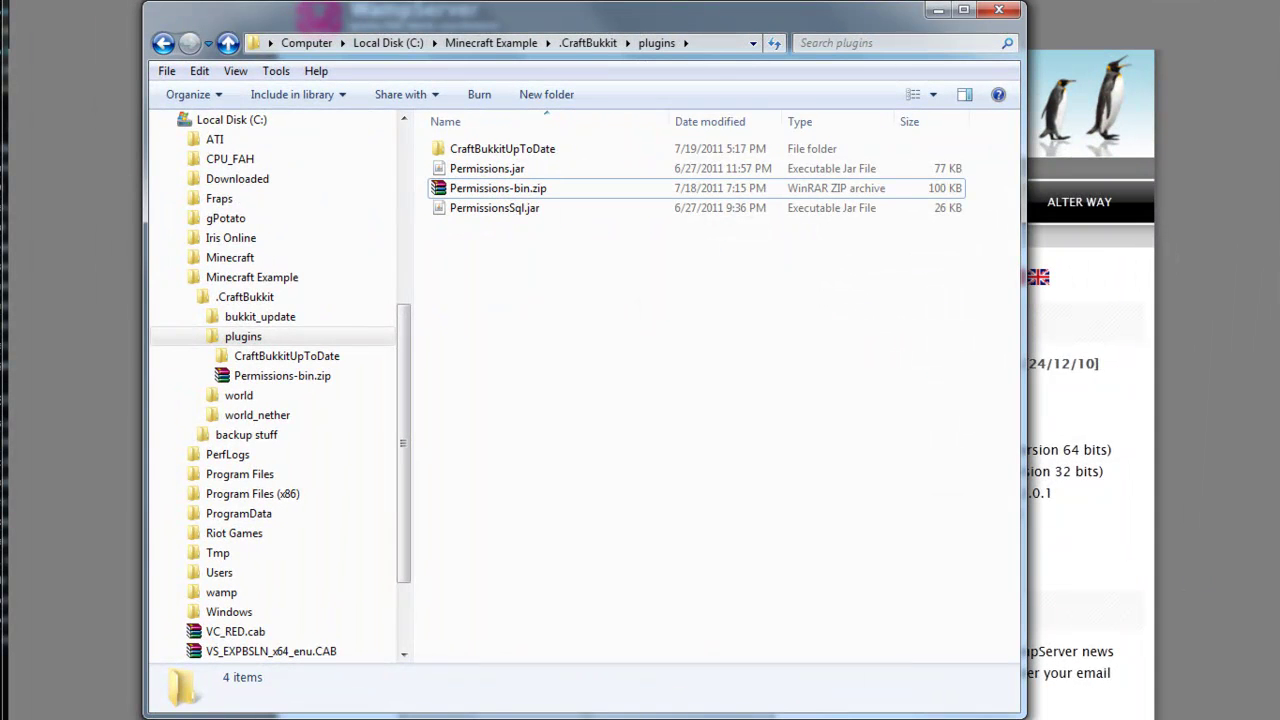
Run CraftBukkit Starter.bat once, then shut the server down with the stop command.
{"action": "left_click", "coordinate": [491, 43]}
{"action": "double_click", "coordinate": [491, 150]}
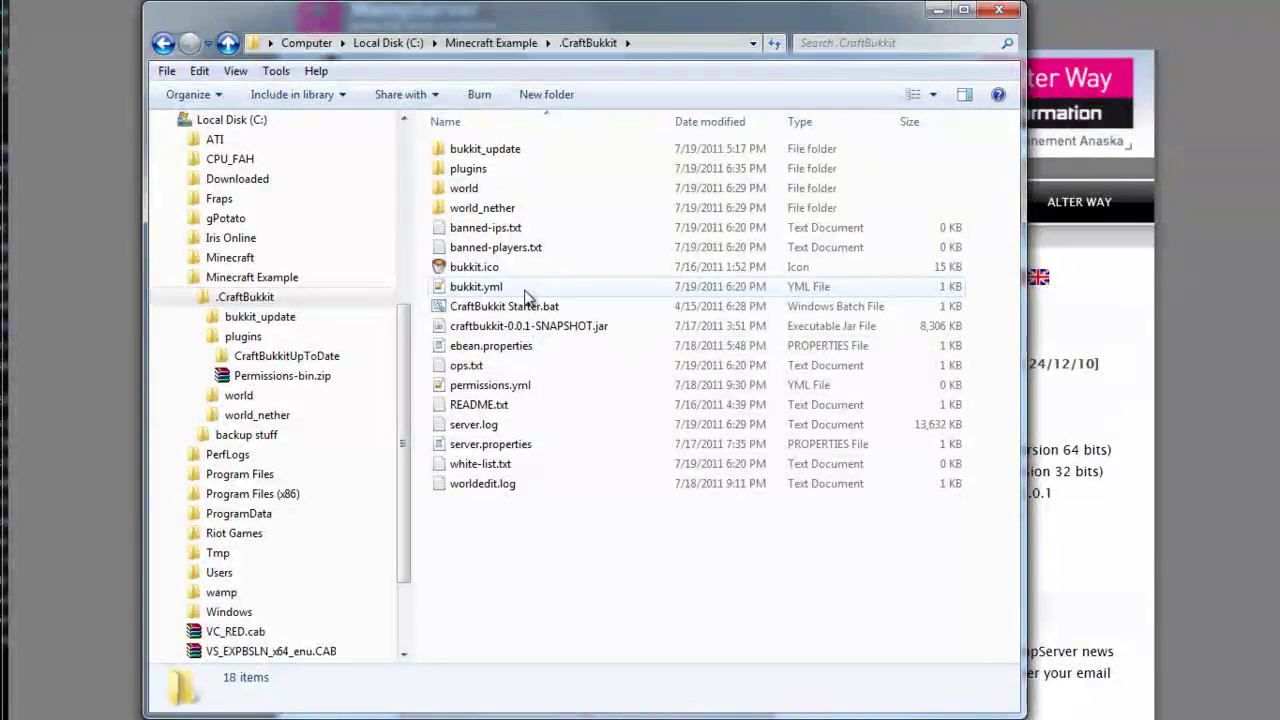
{"action": "double_click", "coordinate": [529, 312]}
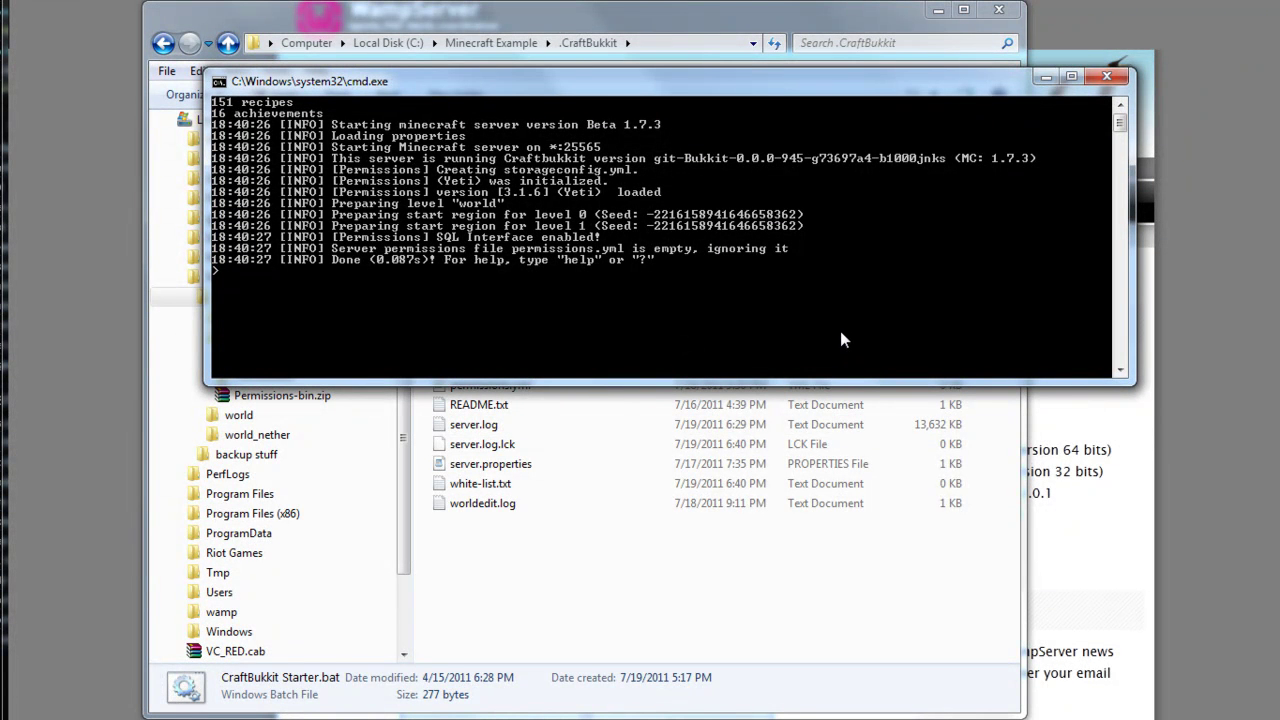
{"action": "type", "text": "stop"}
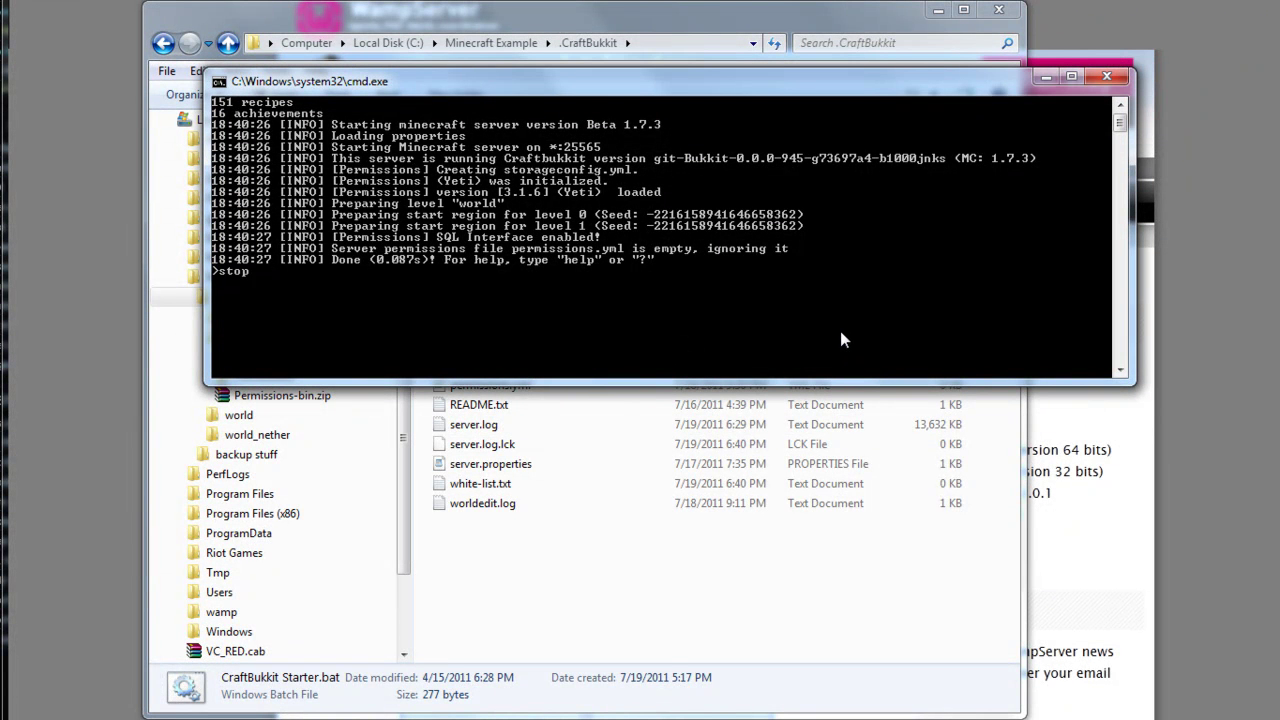
{"action": "key", "text": "Return"}
{"action": "key", "text": "Return"}
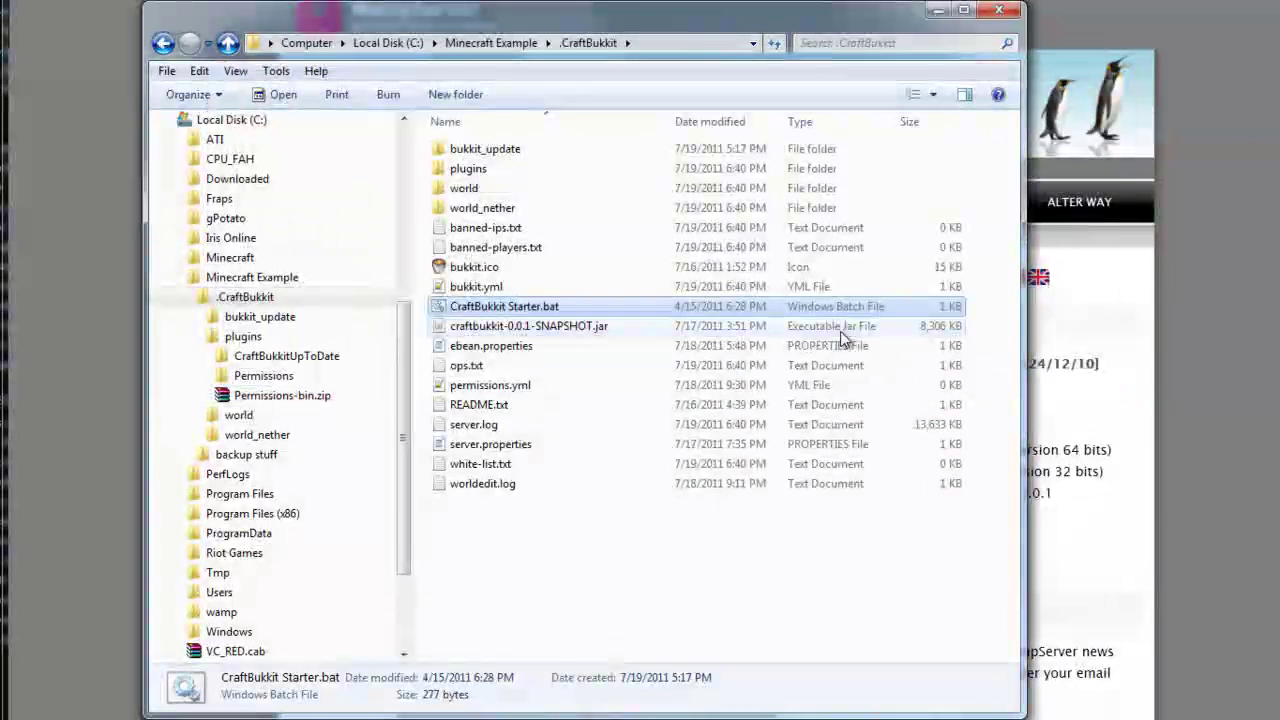
Open the new plugins\Permissions folder and look over its world and world_nether folders.
{"action": "double_click", "coordinate": [490, 175]}
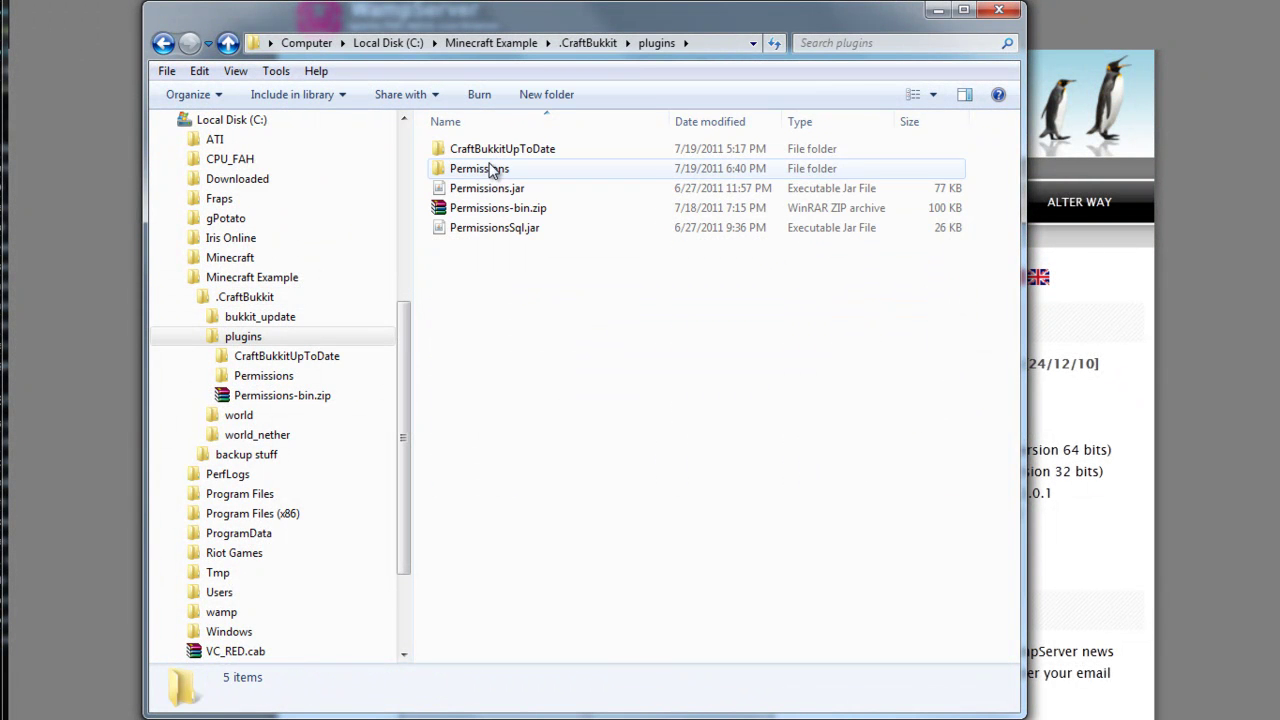
{"action": "double_click", "coordinate": [474, 172]}
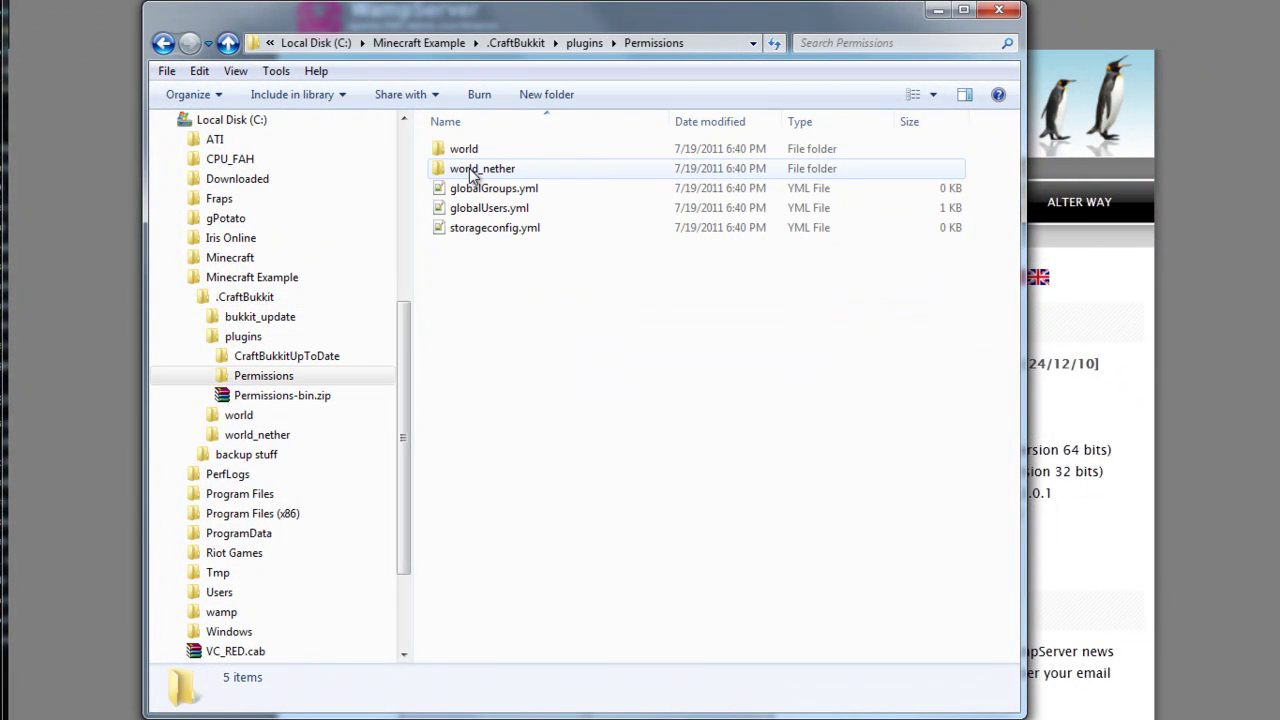
{"action": "left_click", "coordinate": [477, 150]}
{"action": "left_click", "coordinate": [485, 169]}
{"action": "left_click", "coordinate": [540, 212]}
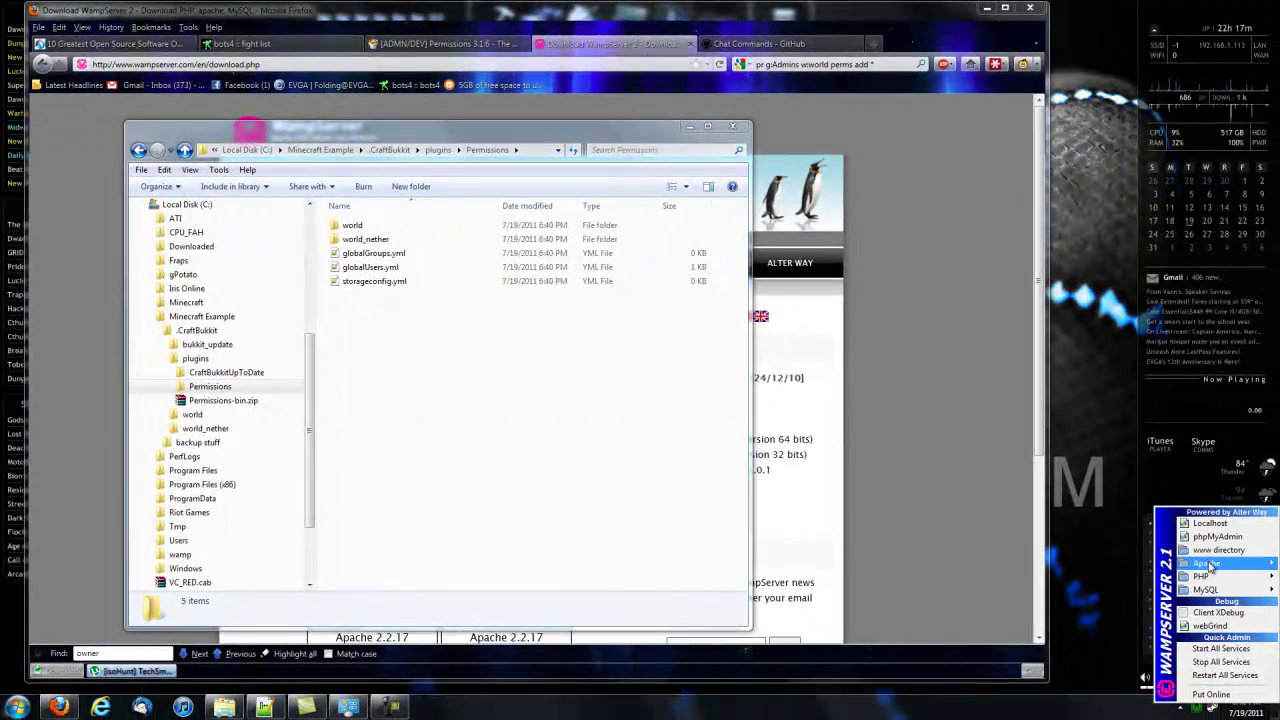
Put WampServer online and view the localhost homepage listing Apache 2.2.17, PHP 5.3.4, MySQL 5.1.53.
{"action": "left_click", "coordinate": [1210, 695]}
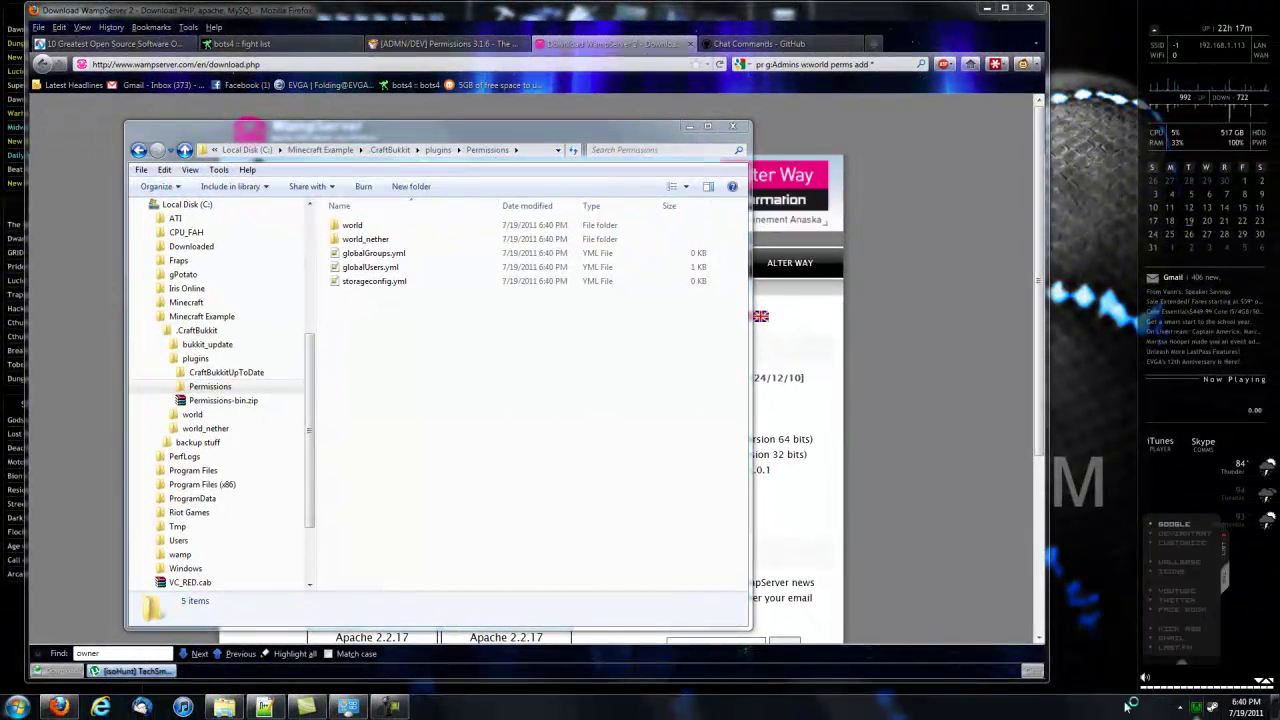
{"action": "left_click", "coordinate": [1197, 709]}
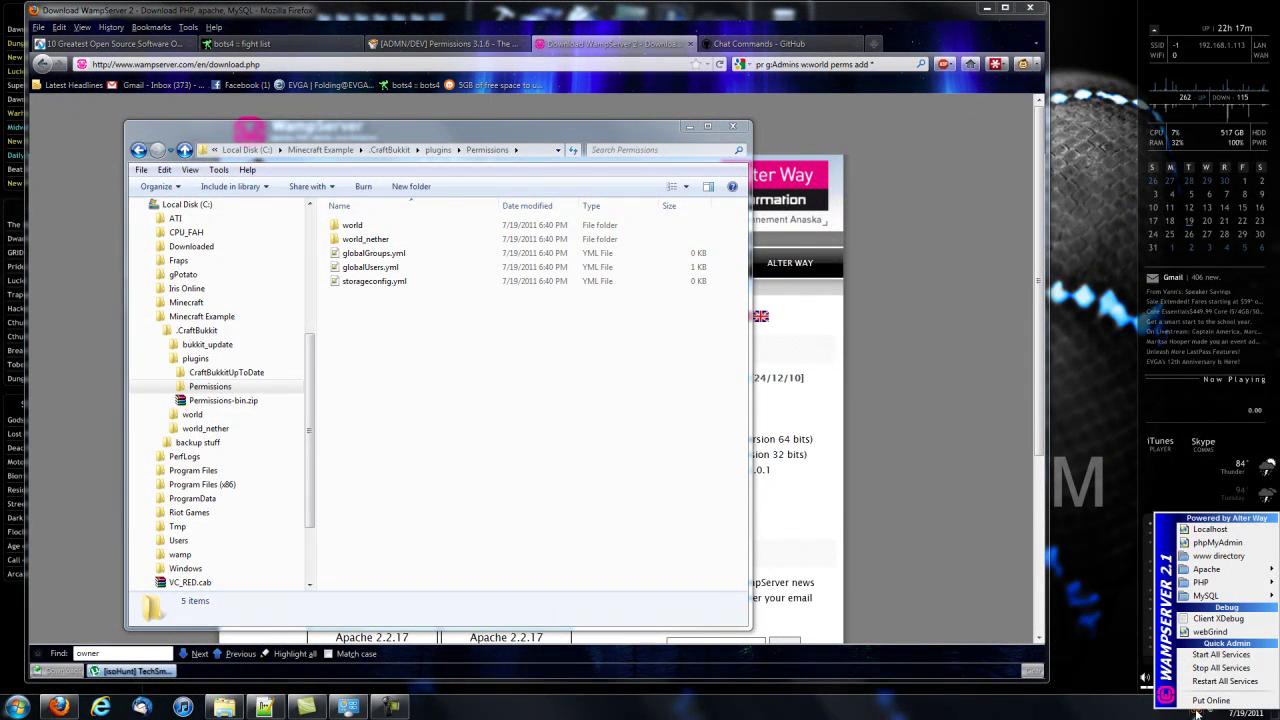
{"action": "left_click", "coordinate": [1215, 533]}
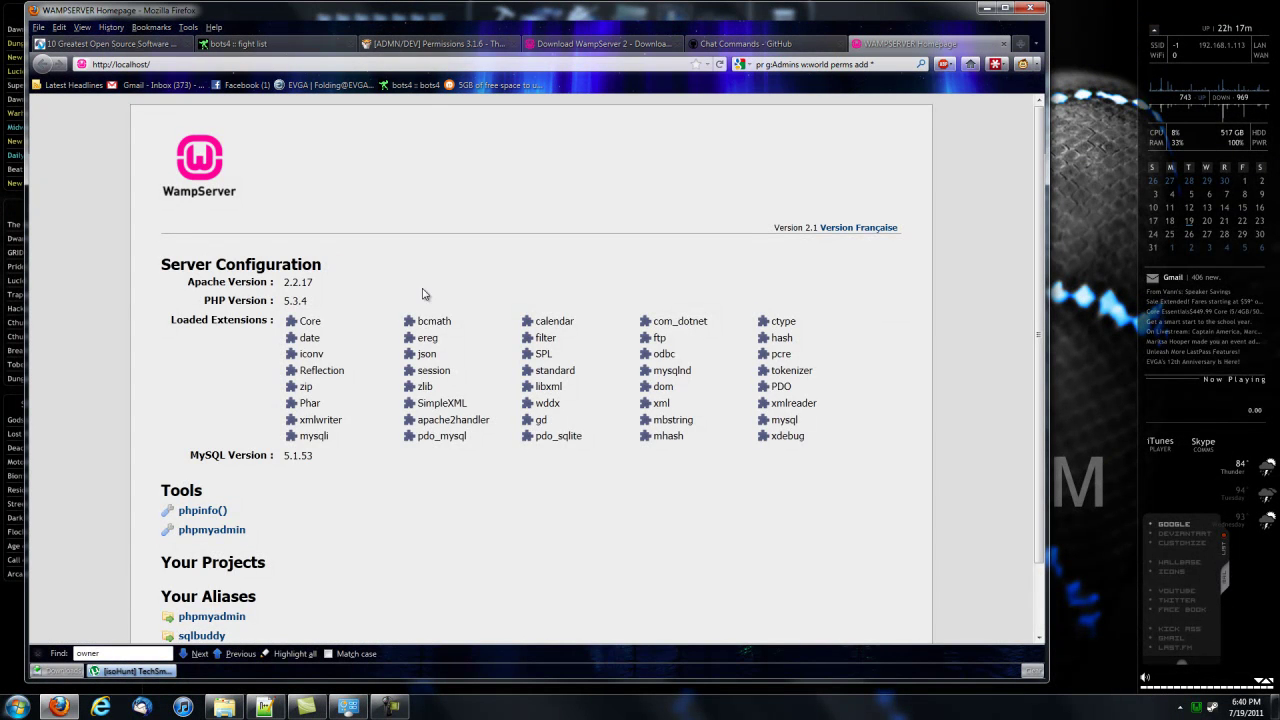
{"action": "scroll", "coordinate": [296, 310], "scroll_direction": "down", "scroll_amount": 2}
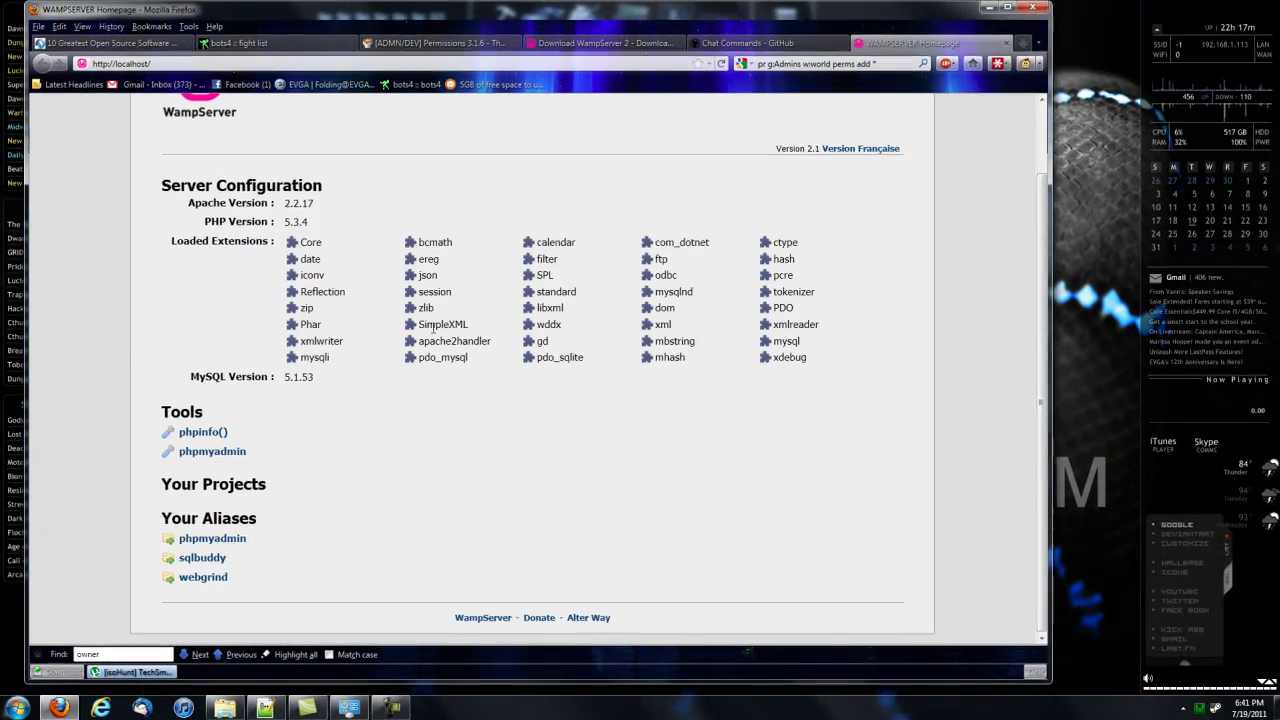
{"action": "scroll", "coordinate": [474, 483], "scroll_direction": "up", "scroll_amount": 2}
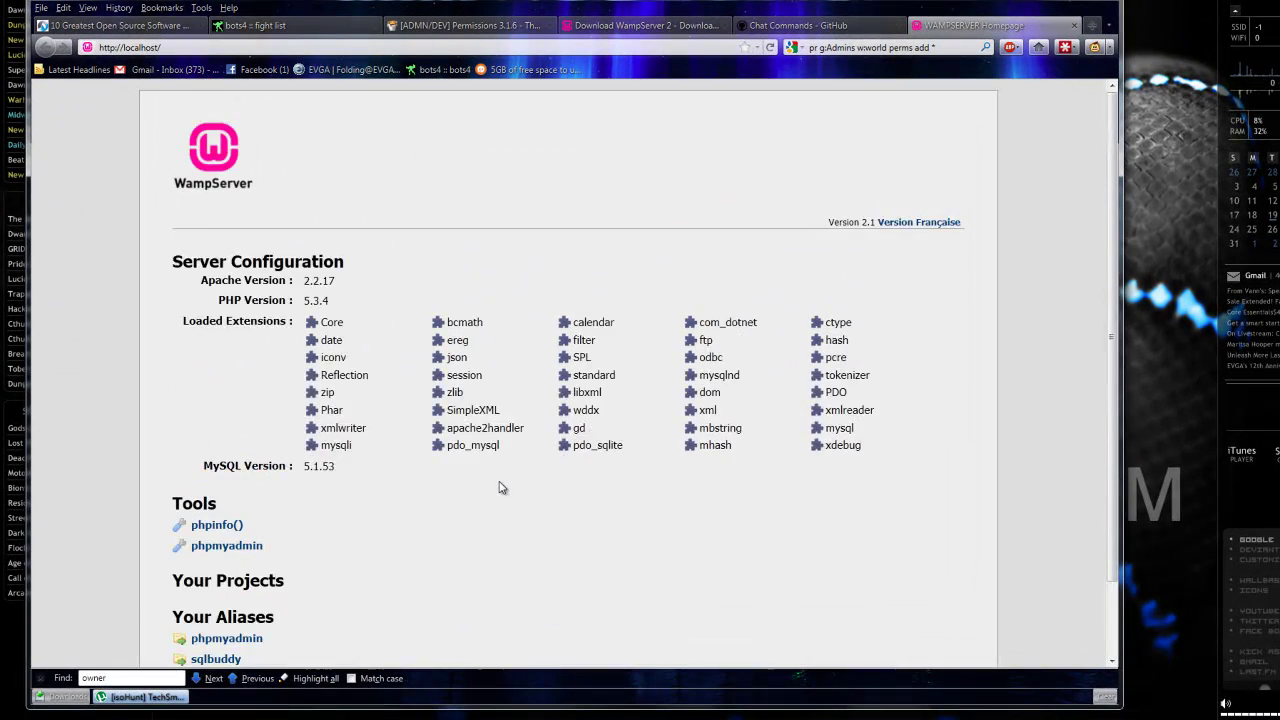
{"action": "scroll", "coordinate": [501, 487], "scroll_direction": "down", "scroll_amount": 2}
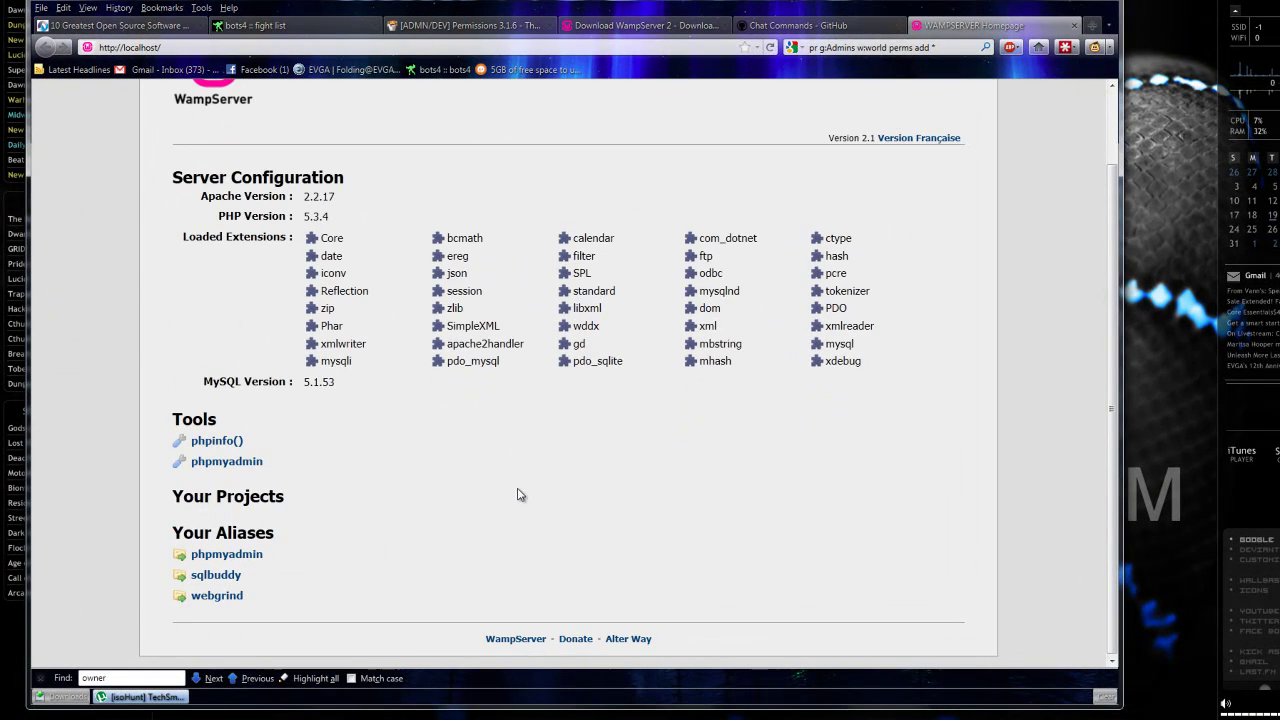
{"action": "left_click", "coordinate": [222, 556]}
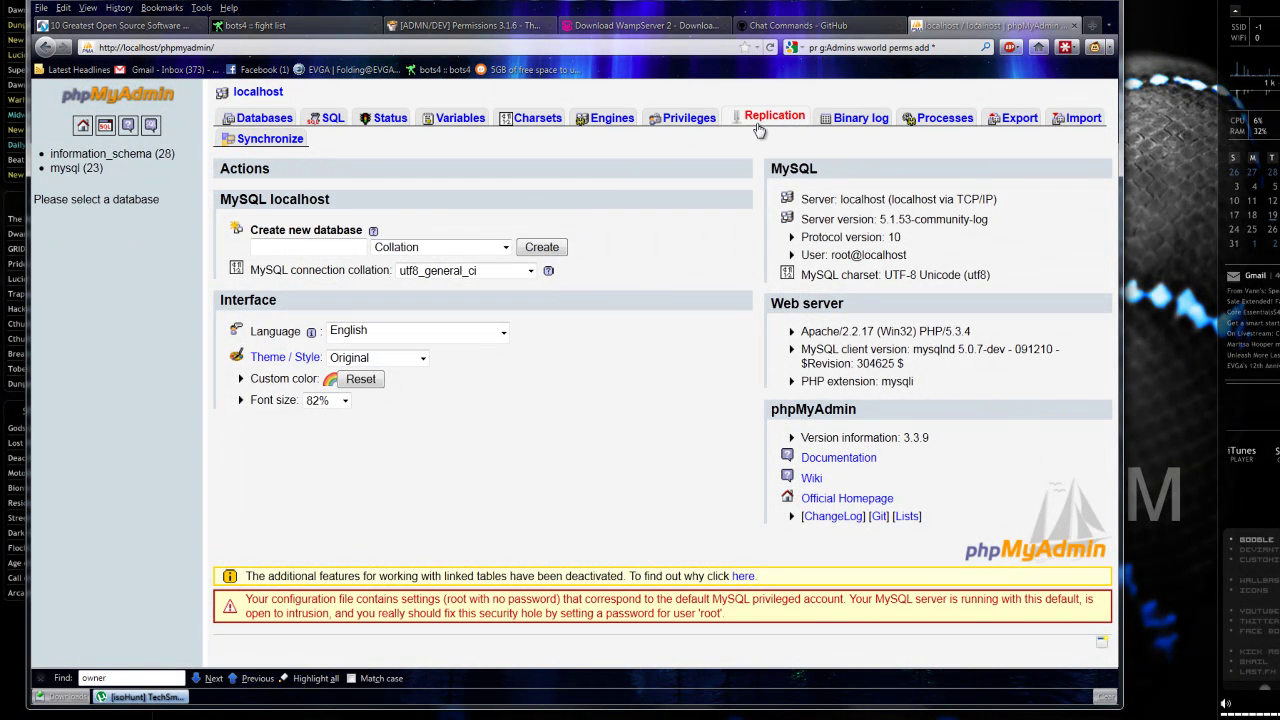
{"action": "left_click", "coordinate": [689, 118]}
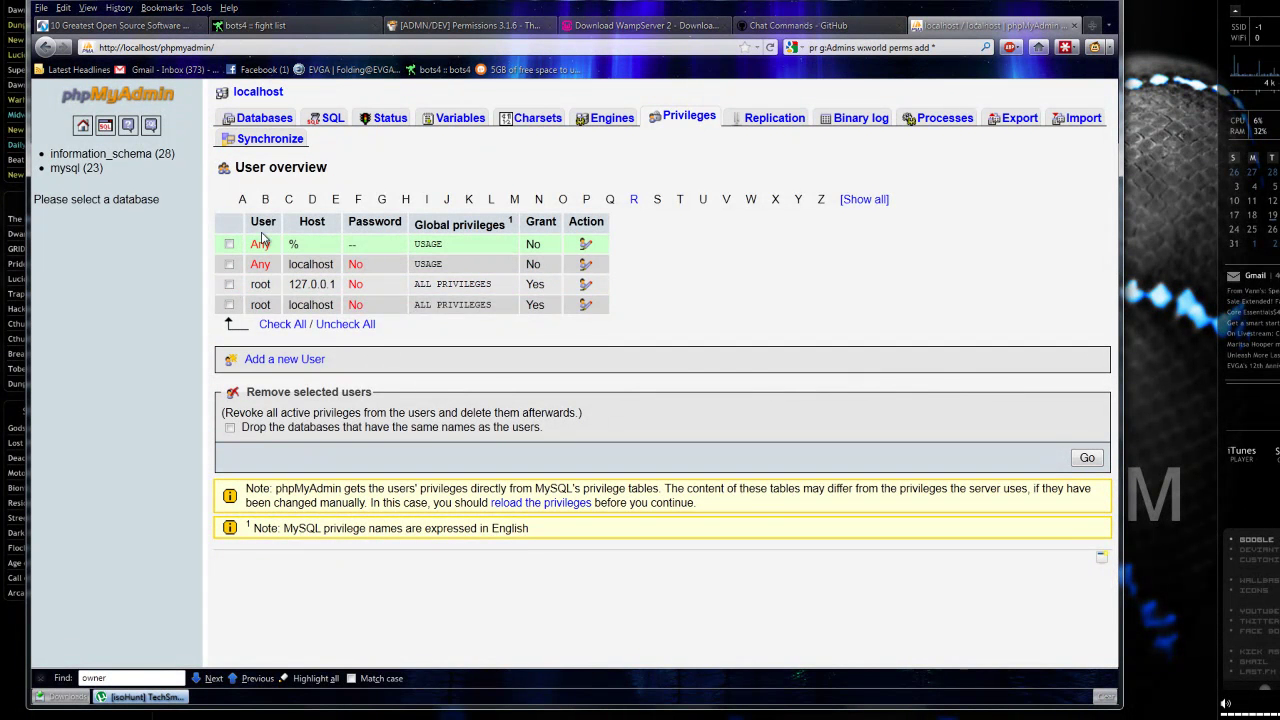
{"action": "left_click", "coordinate": [584, 286]}
{"action": "left_click", "coordinate": [689, 116]}
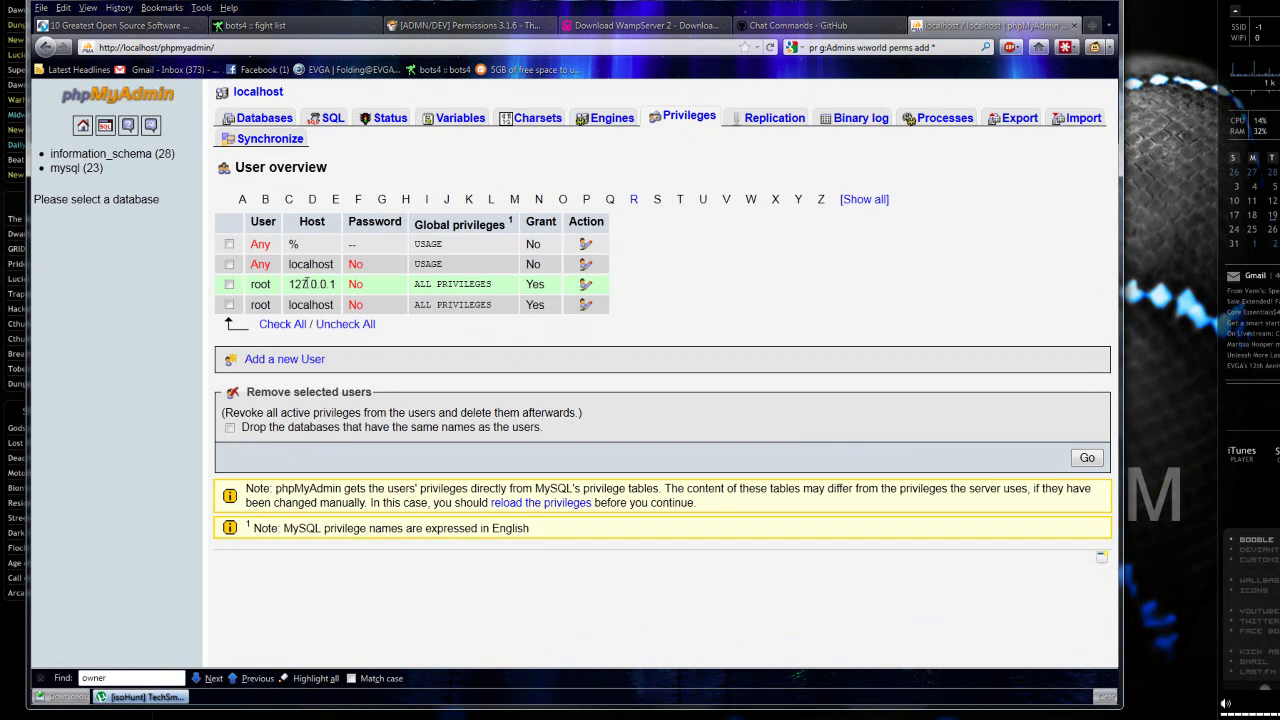
{"action": "left_click", "coordinate": [584, 286]}
{"action": "scroll", "coordinate": [586, 440], "scroll_direction": "down", "scroll_amount": 3}
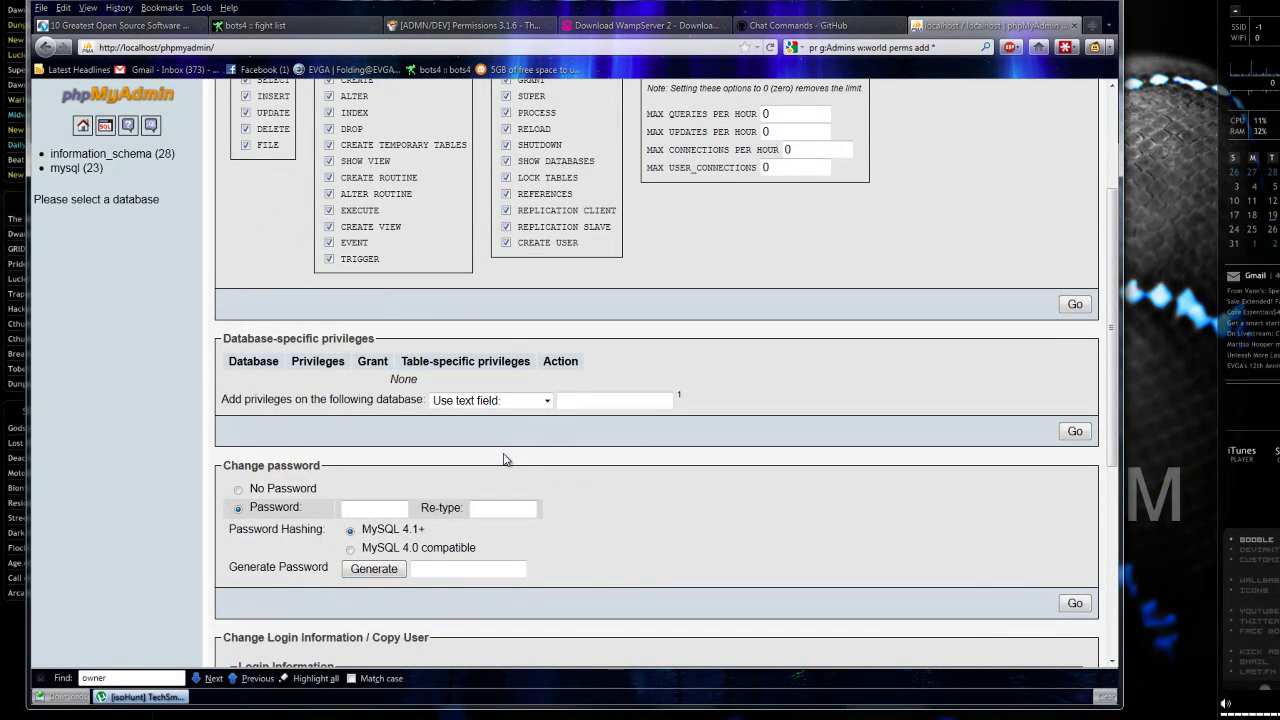
{"action": "left_click", "coordinate": [375, 508]}
{"action": "type", "text": "***"}
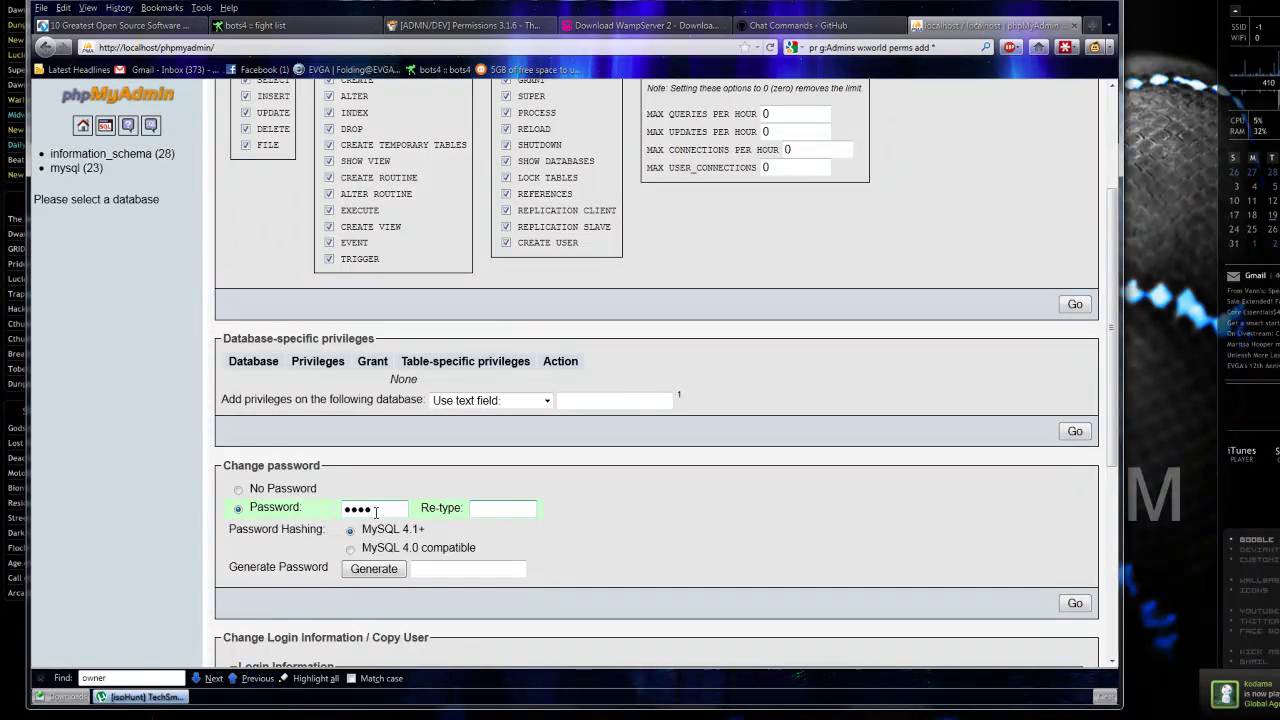
{"action": "type", "text": "****"}
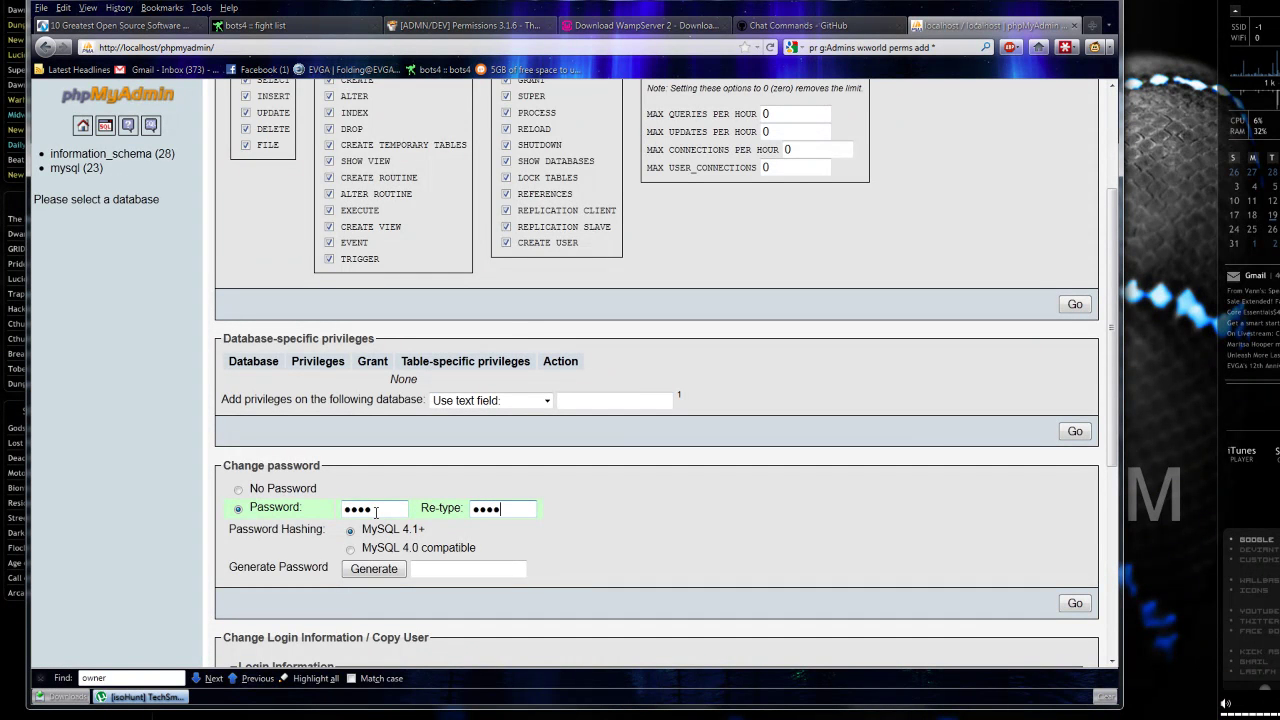
{"action": "left_click", "coordinate": [1075, 603]}
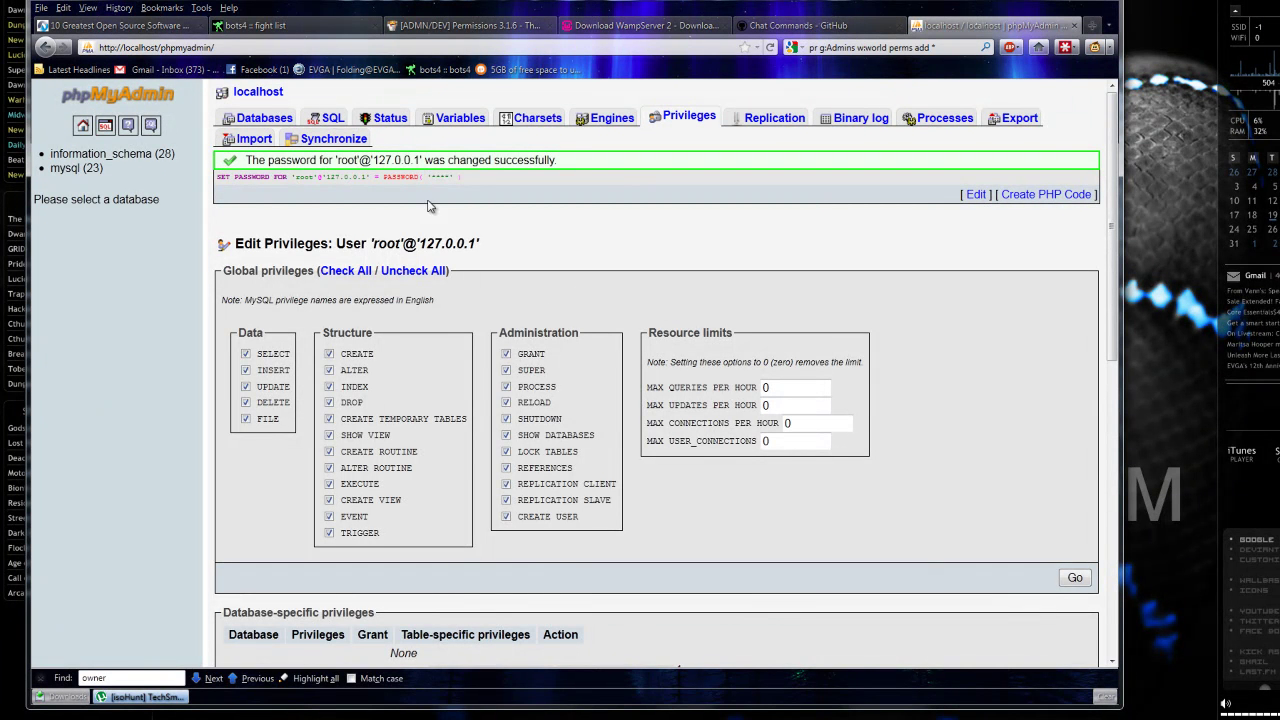
Set a new password for MySQL user root@localhost.
{"action": "left_click", "coordinate": [670, 122]}
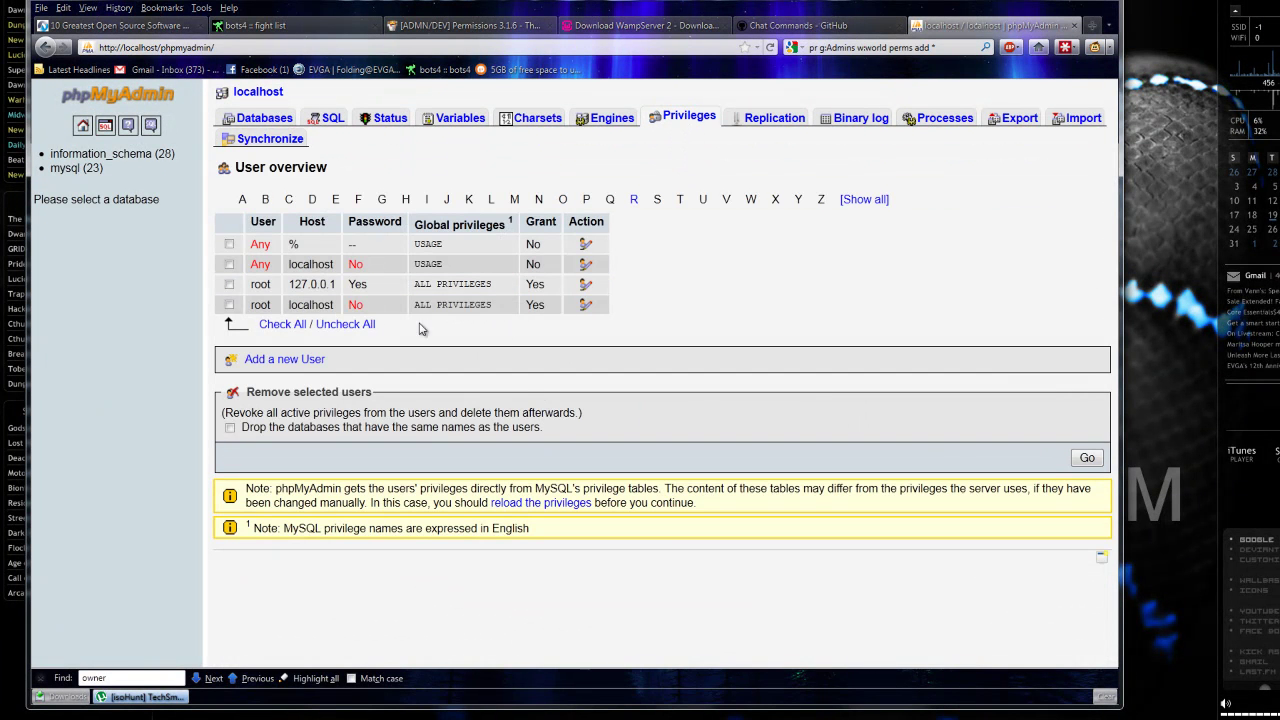
{"action": "left_click", "coordinate": [585, 304]}
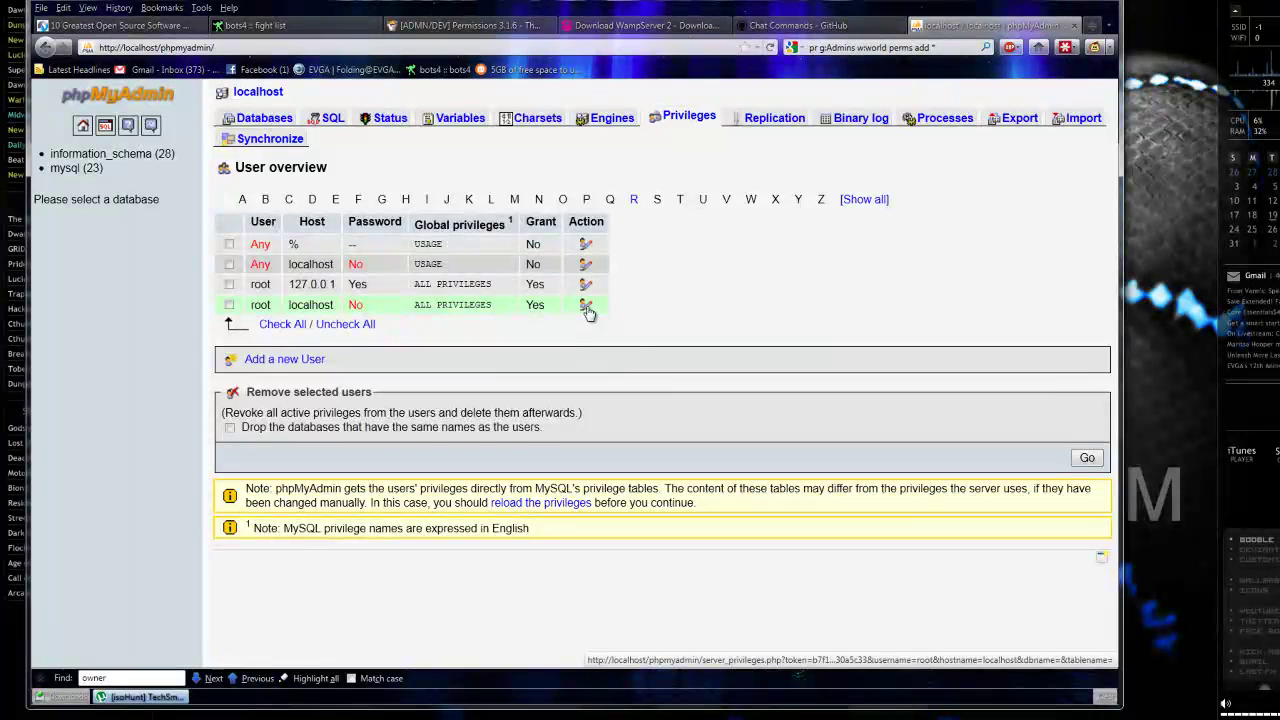
{"action": "scroll", "coordinate": [555, 509], "scroll_direction": "down", "scroll_amount": 3}
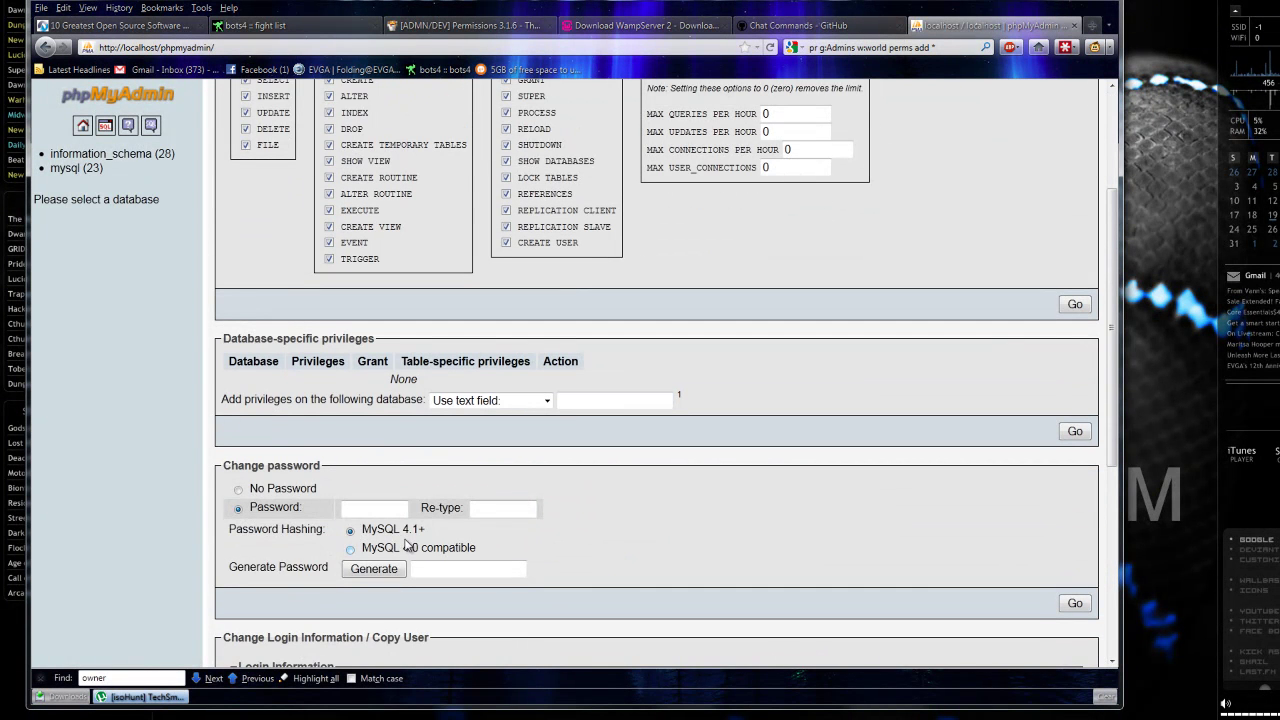
{"action": "left_click", "coordinate": [386, 508]}
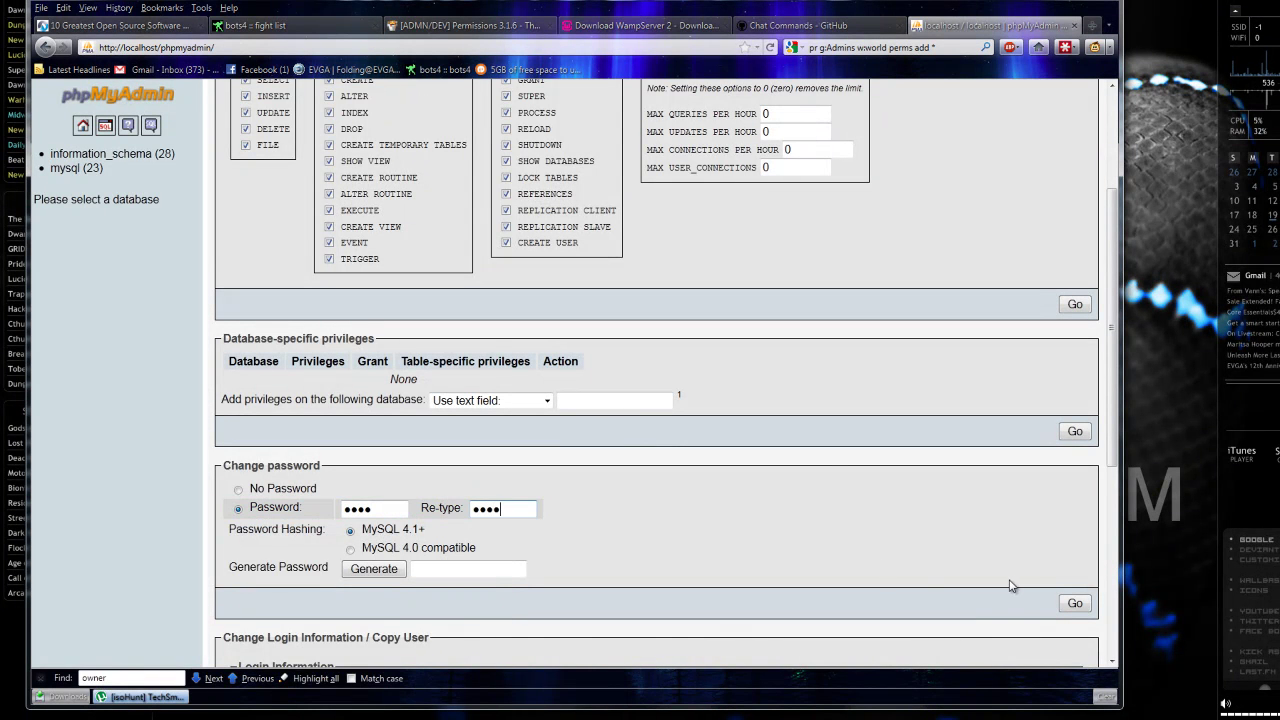
{"action": "left_click", "coordinate": [1075, 603]}
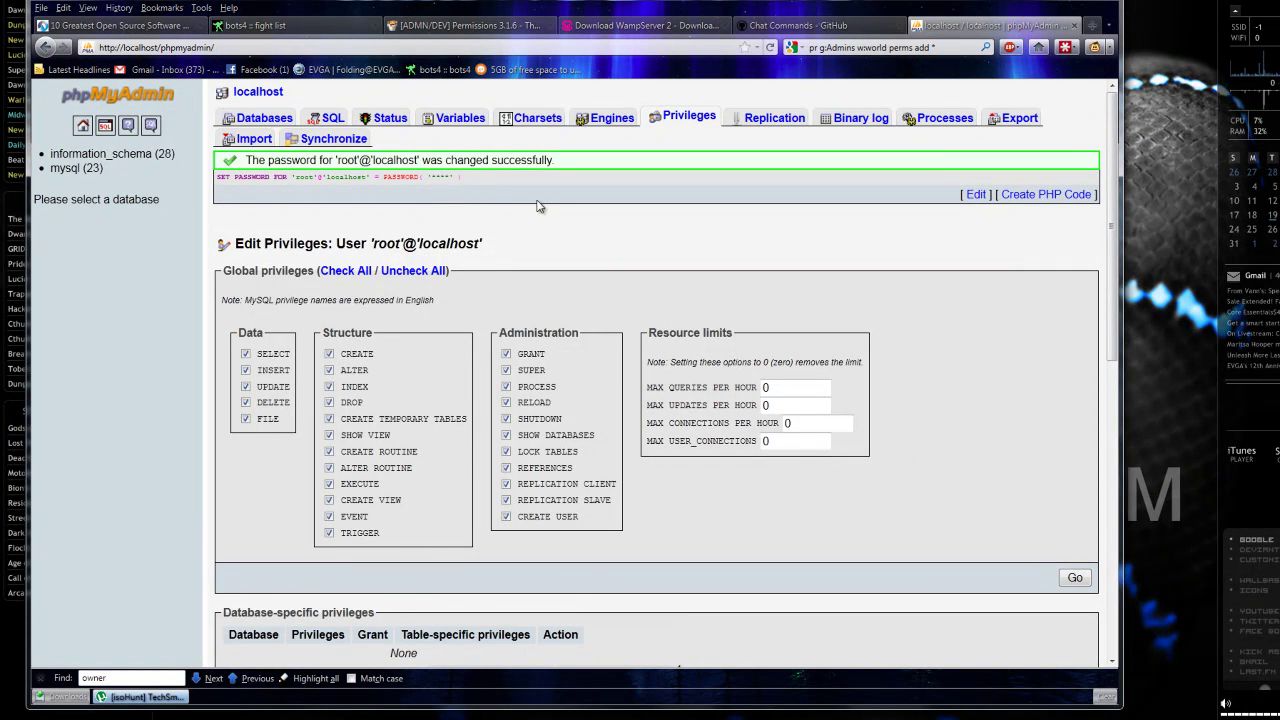
Reload Privileges, getting access denied error #1045, and go to C: in Explorer.
{"action": "left_click", "coordinate": [689, 117]}
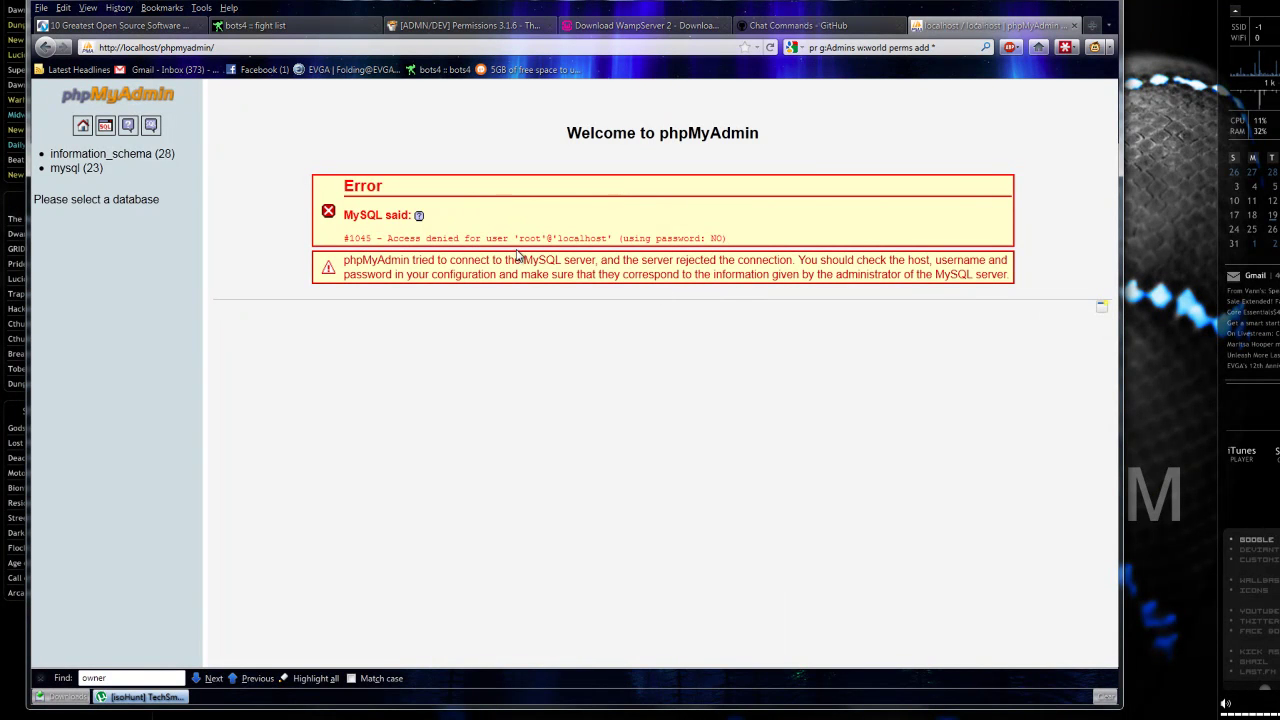
{"action": "key", "text": "alt+Tab"}
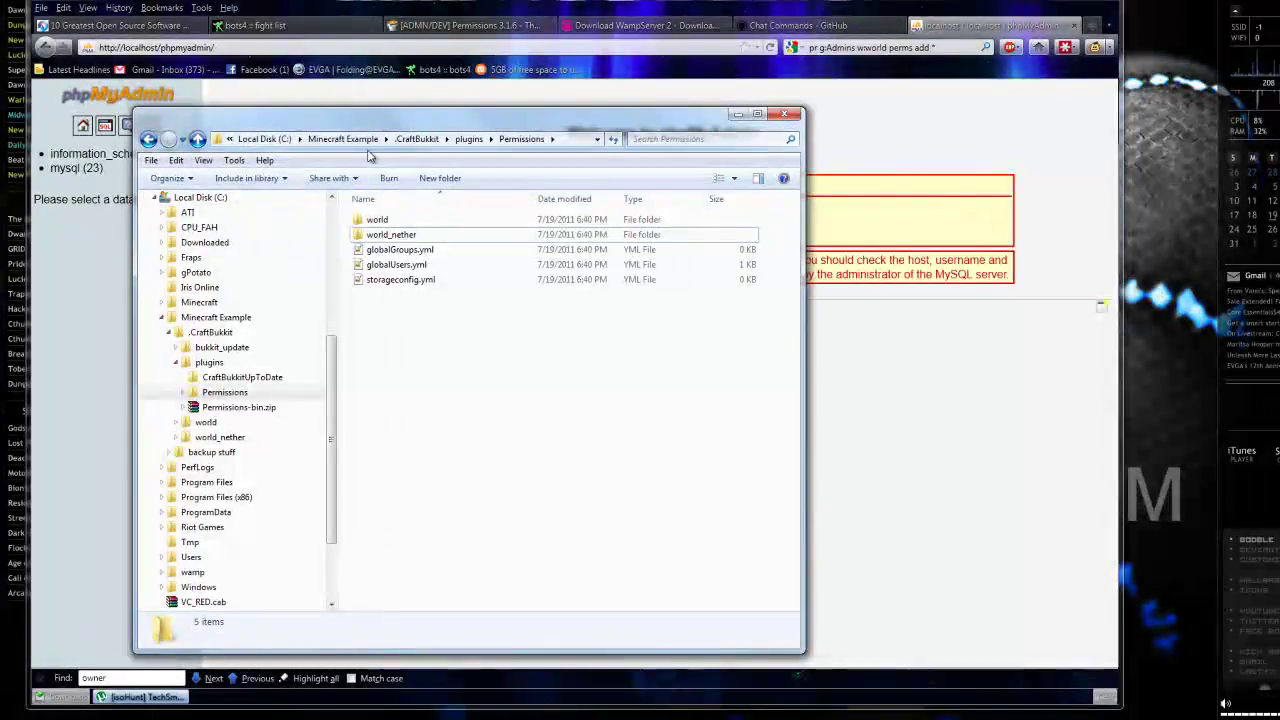
{"action": "left_click", "coordinate": [277, 140]}
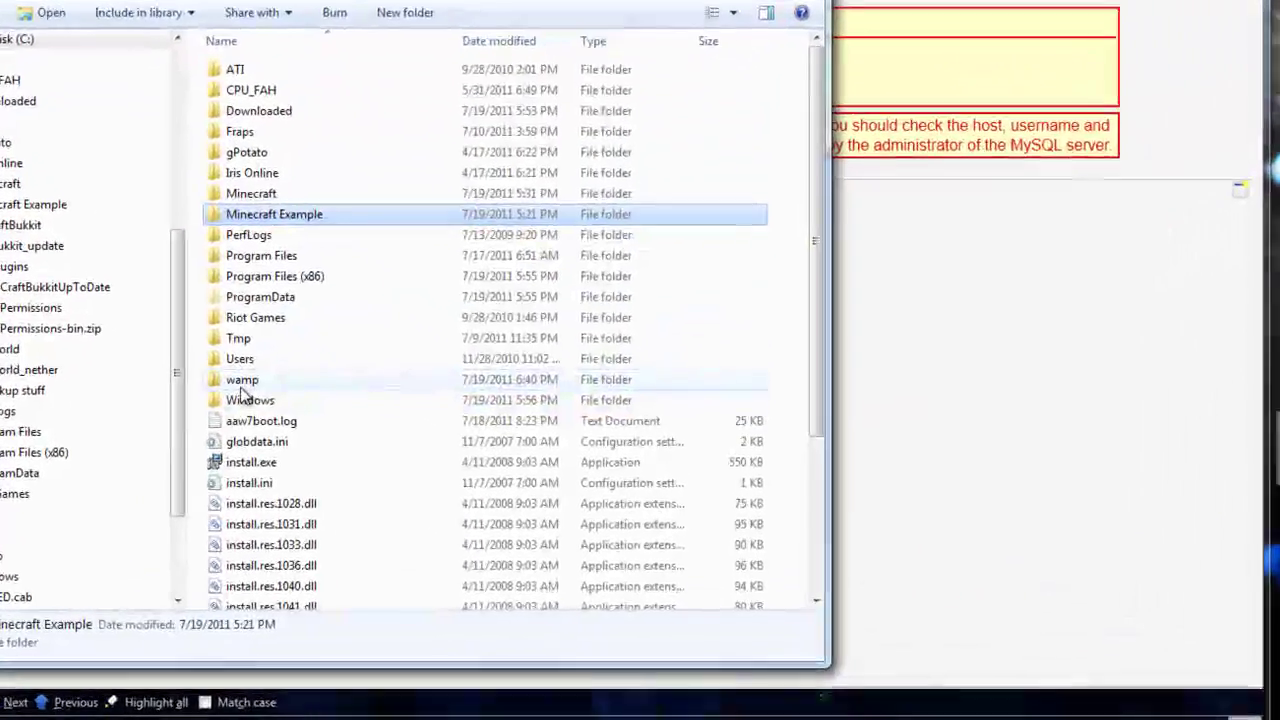
Open C:\wamp\apps\phpmyadmin3.3.9\config.inc.php with Notepad++.
{"action": "double_click", "coordinate": [378, 444]}
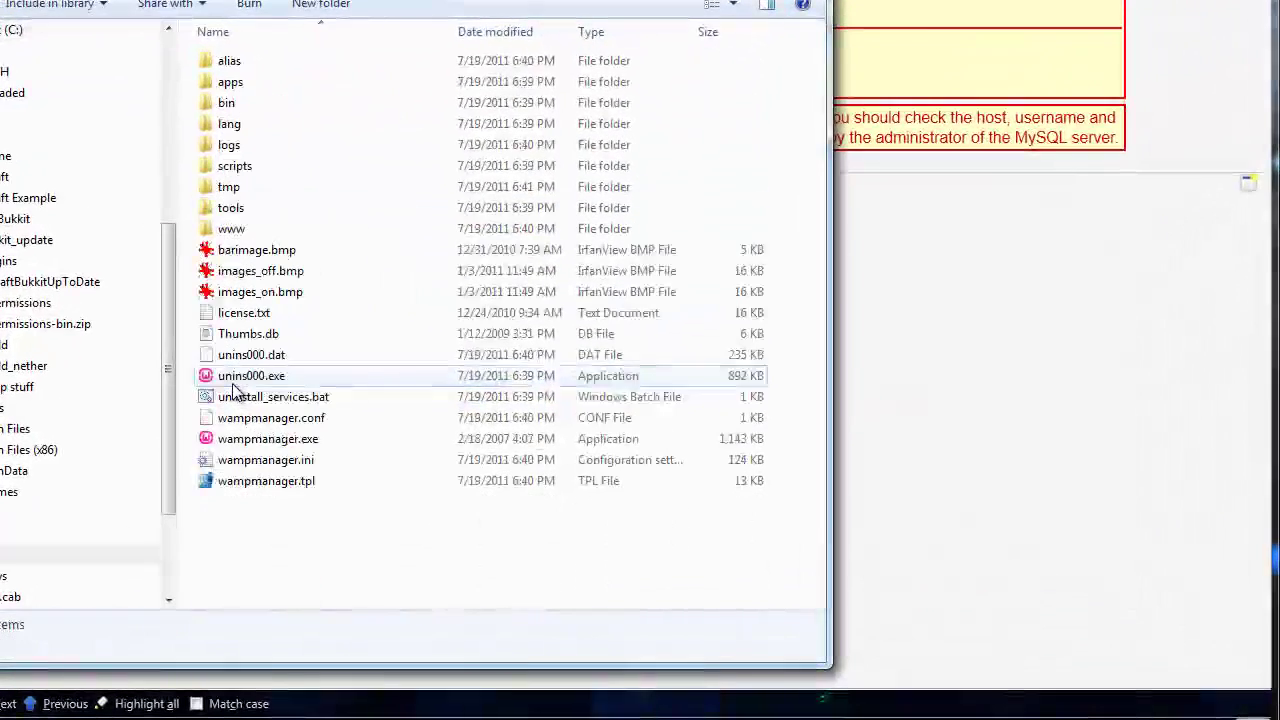
{"action": "double_click", "coordinate": [231, 84]}
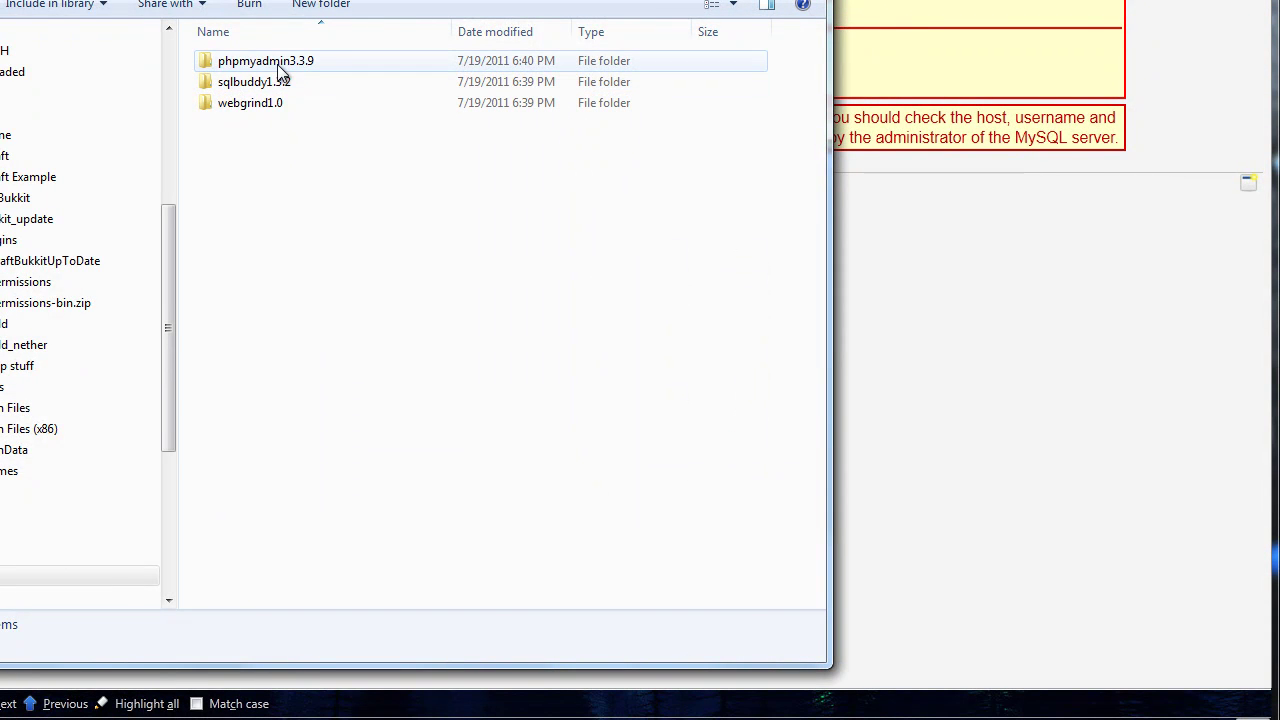
{"action": "double_click", "coordinate": [268, 61]}
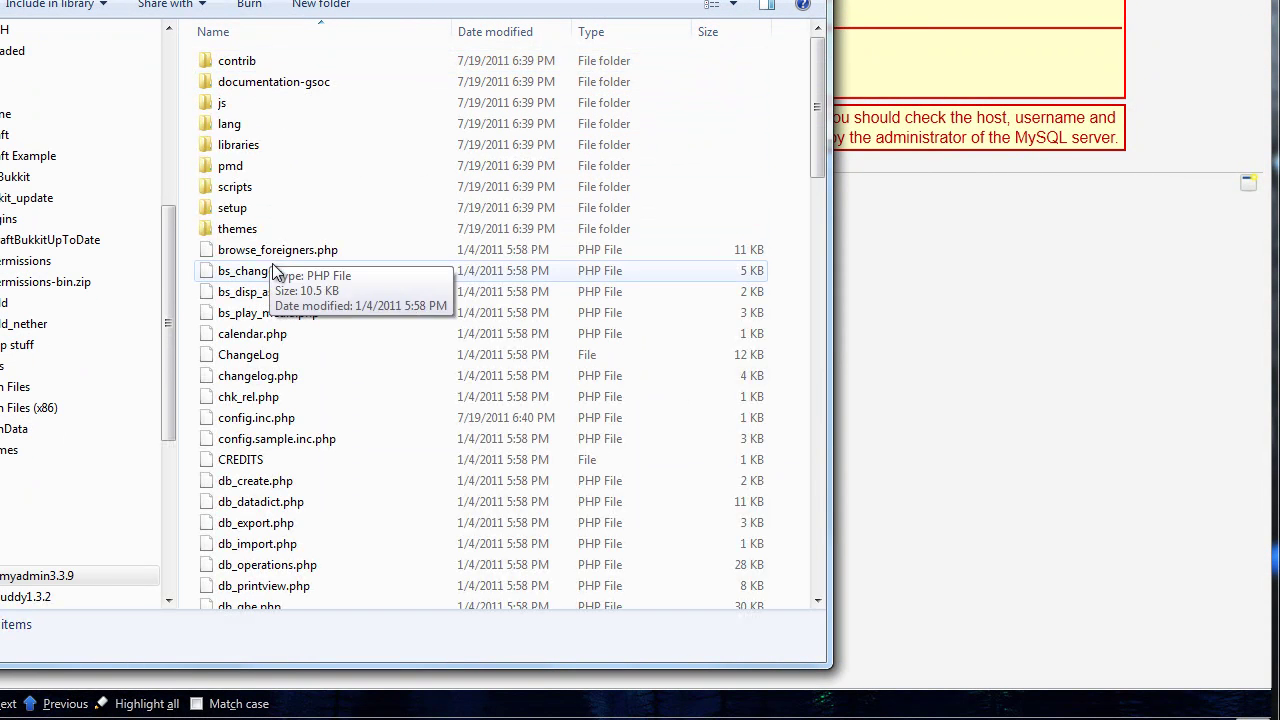
{"action": "left_click", "coordinate": [265, 422]}
{"action": "right_click", "coordinate": [265, 422]}
{"action": "left_click", "coordinate": [343, 134]}
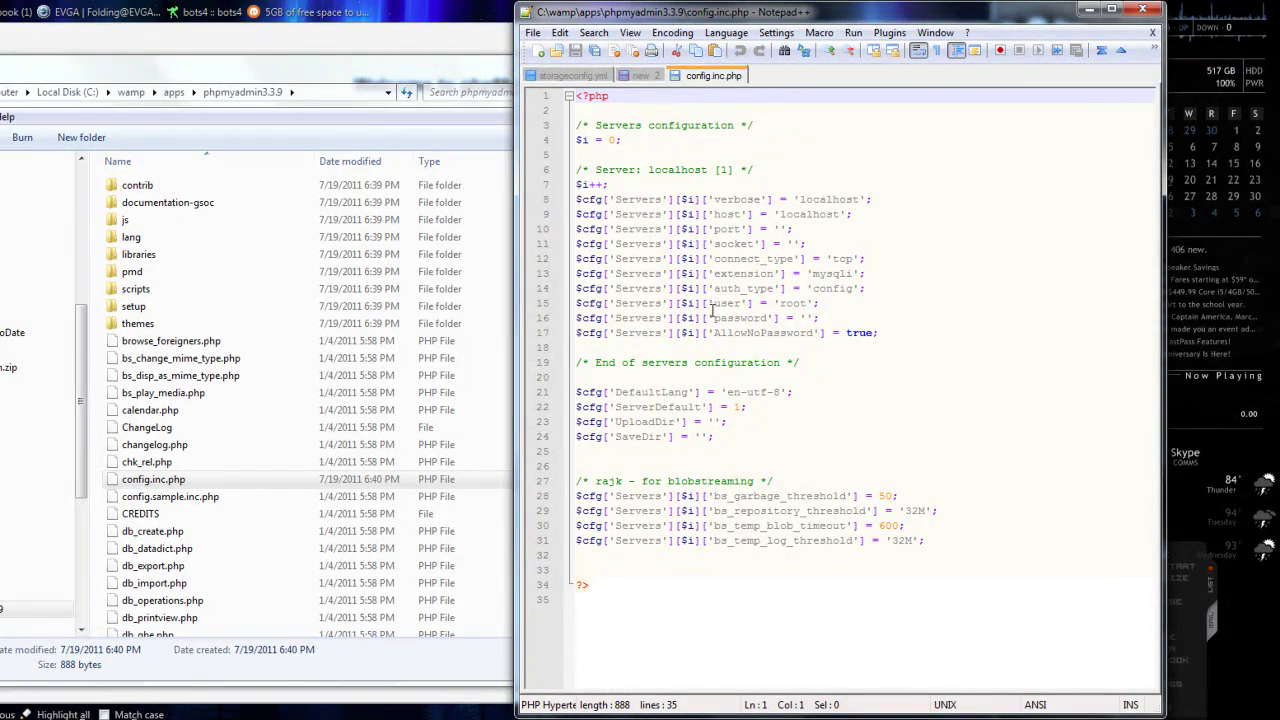
Enter the root account's new password on line 16 of config.inc.php and save.
{"action": "left_click", "coordinate": [808, 317]}
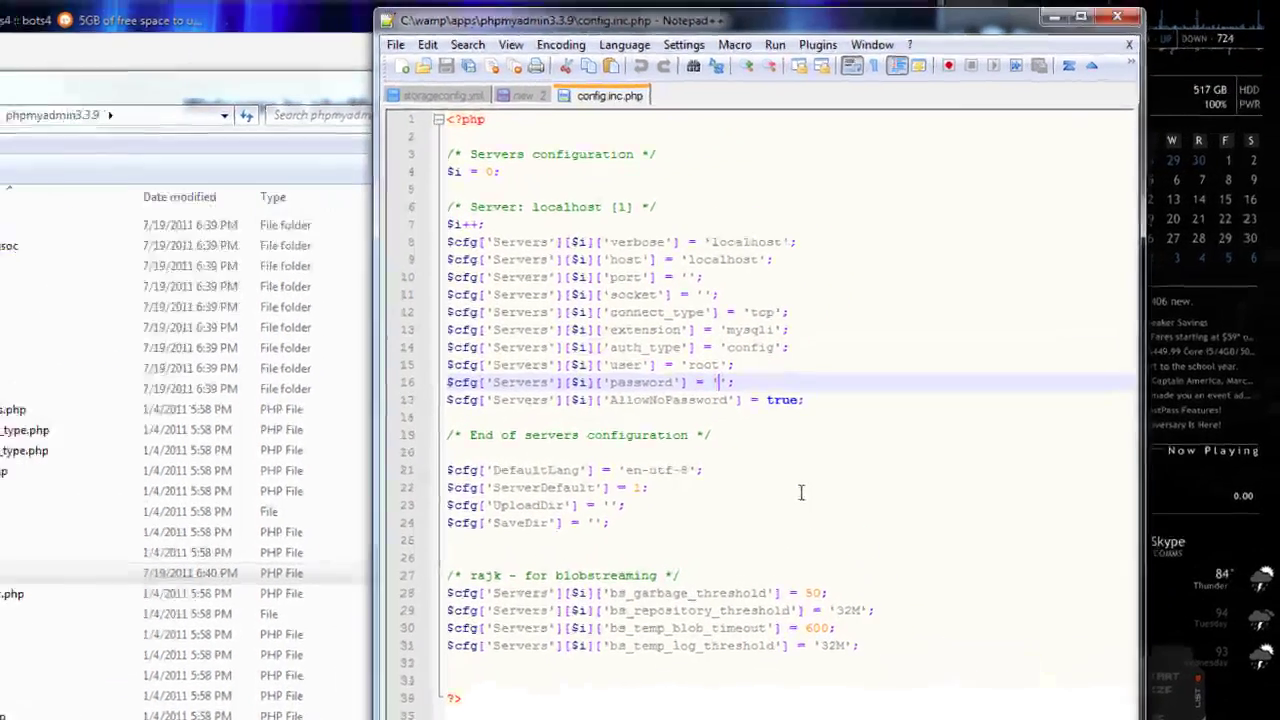
{"action": "type", "text": "root"}
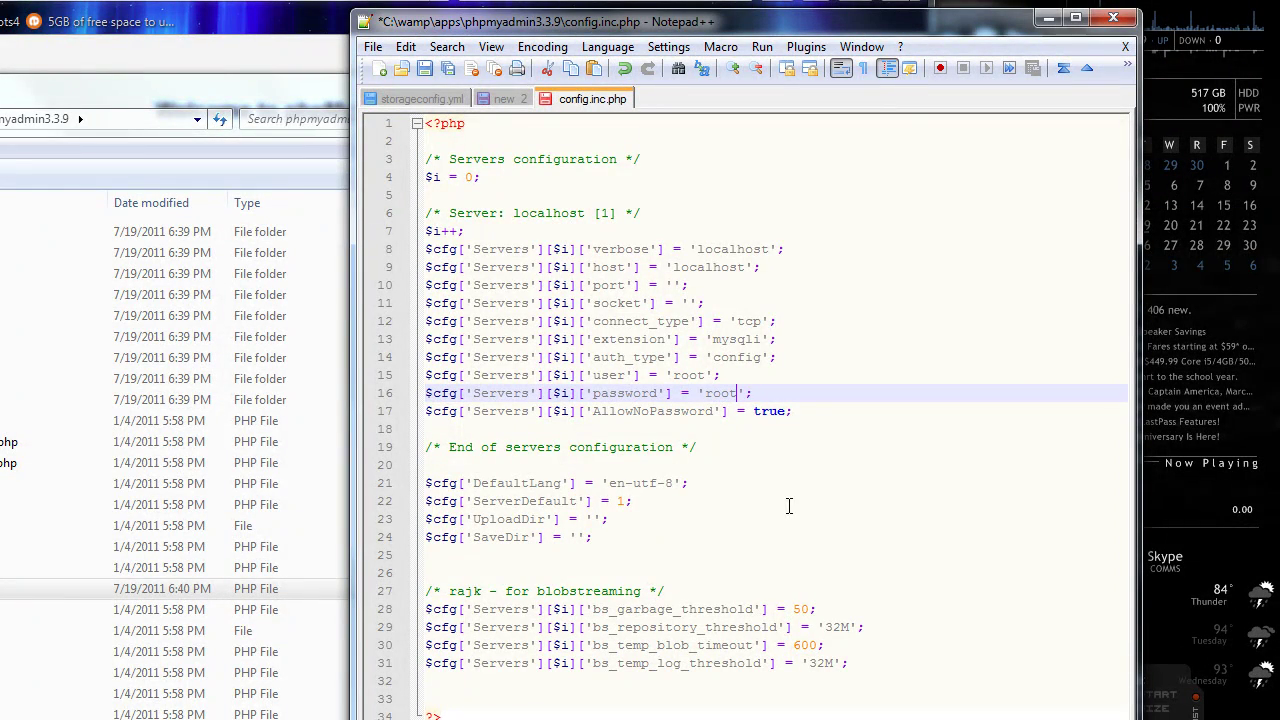
{"action": "key", "text": "ctrl+s"}
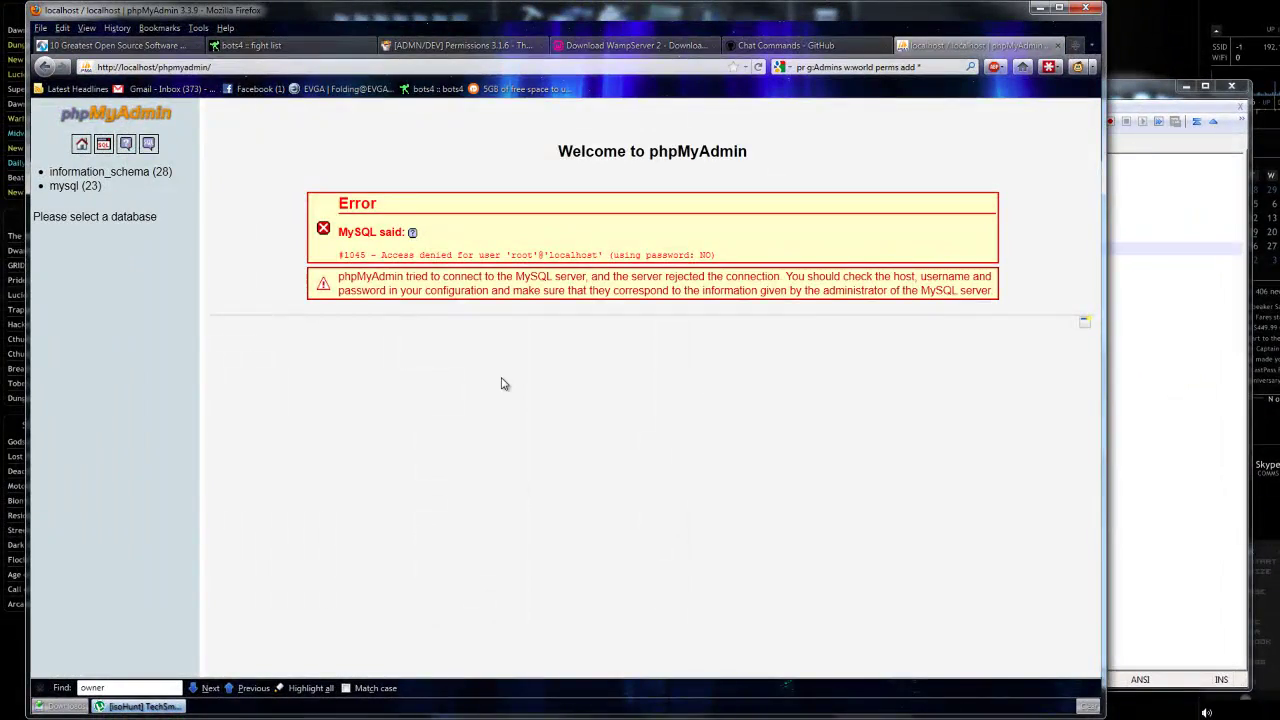
Reload phpMyAdmin and start a new user named minecraft, restricted to host localhost.
{"action": "right_click", "coordinate": [503, 384]}
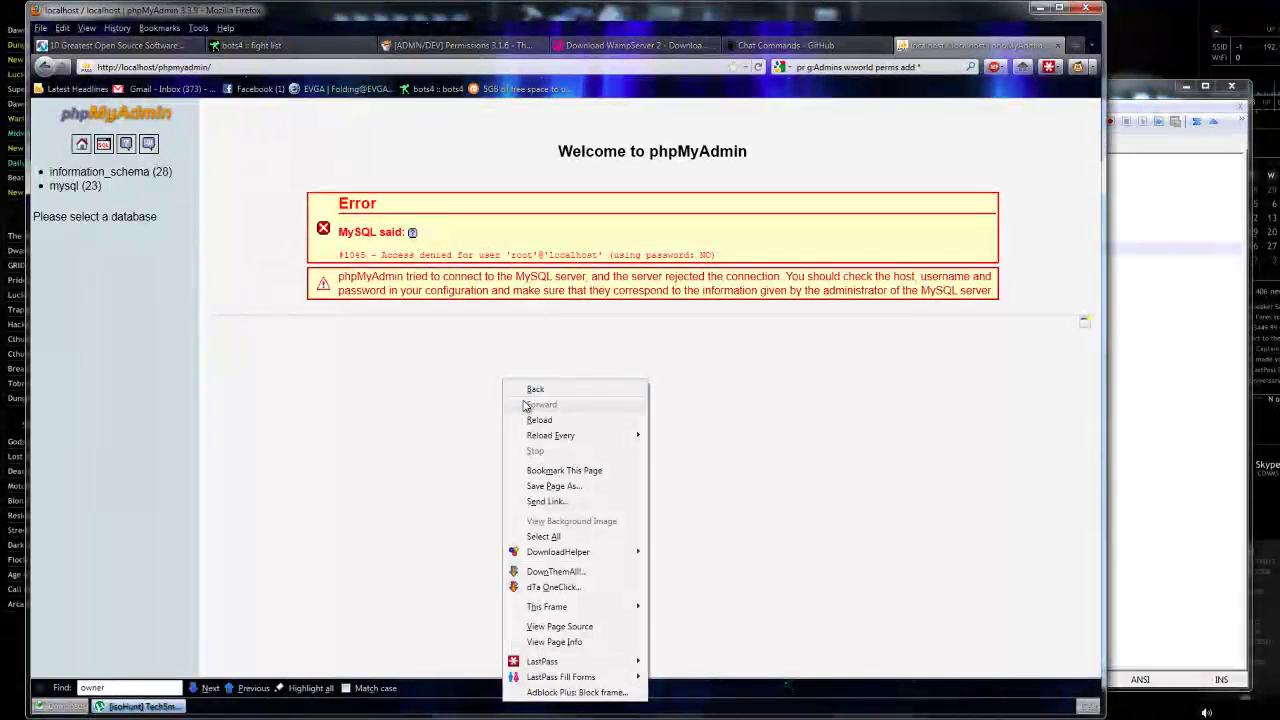
{"action": "left_click", "coordinate": [530, 420]}
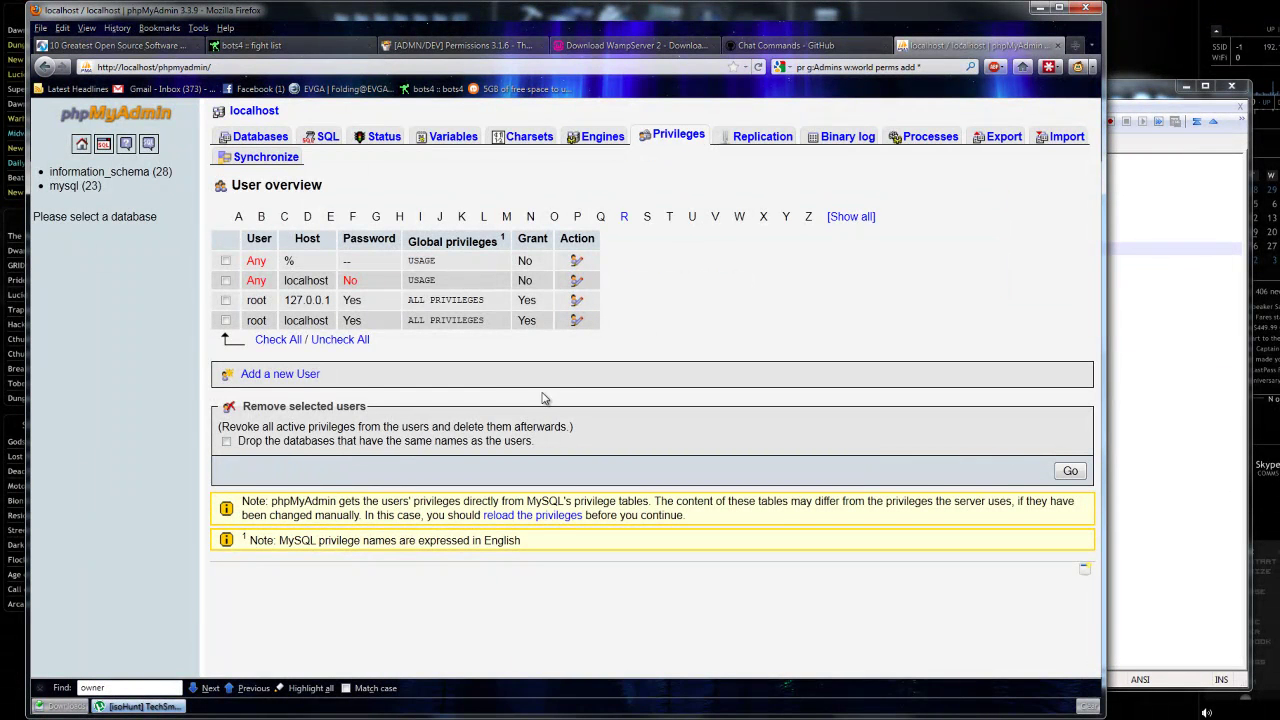
{"action": "left_click", "coordinate": [298, 376]}
{"action": "left_click", "coordinate": [562, 257]}
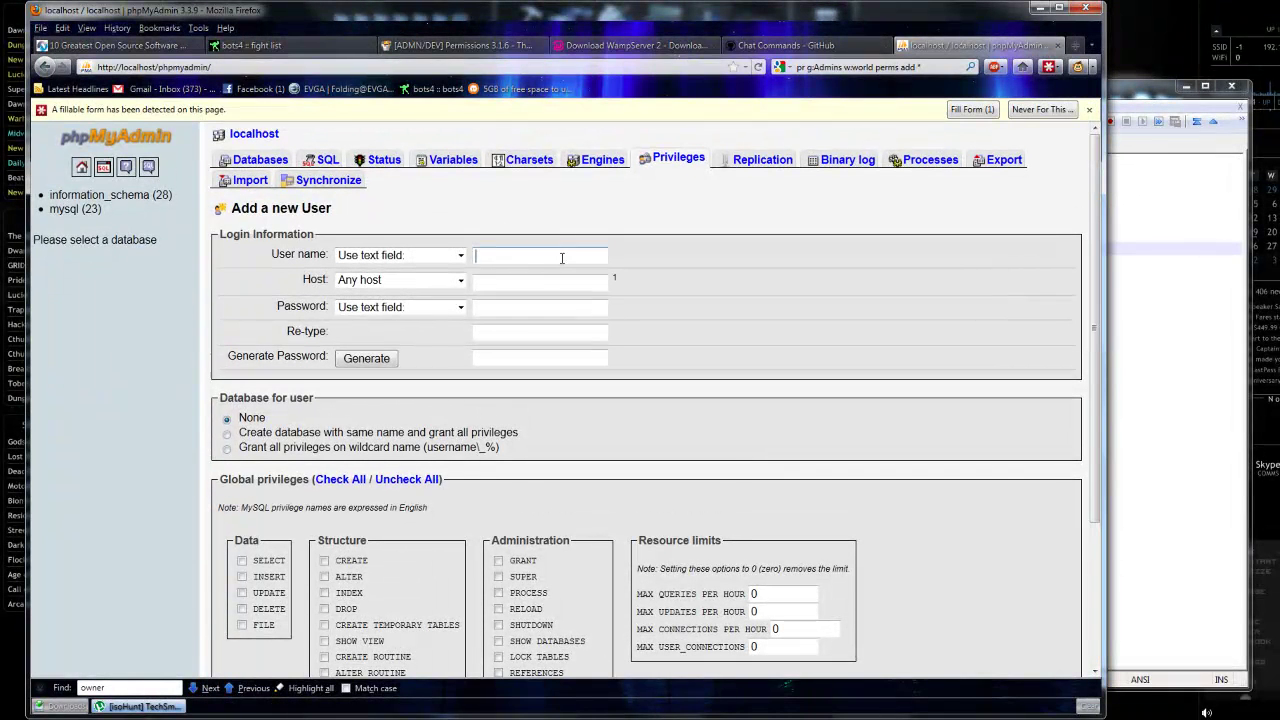
{"action": "type", "text": "min"}
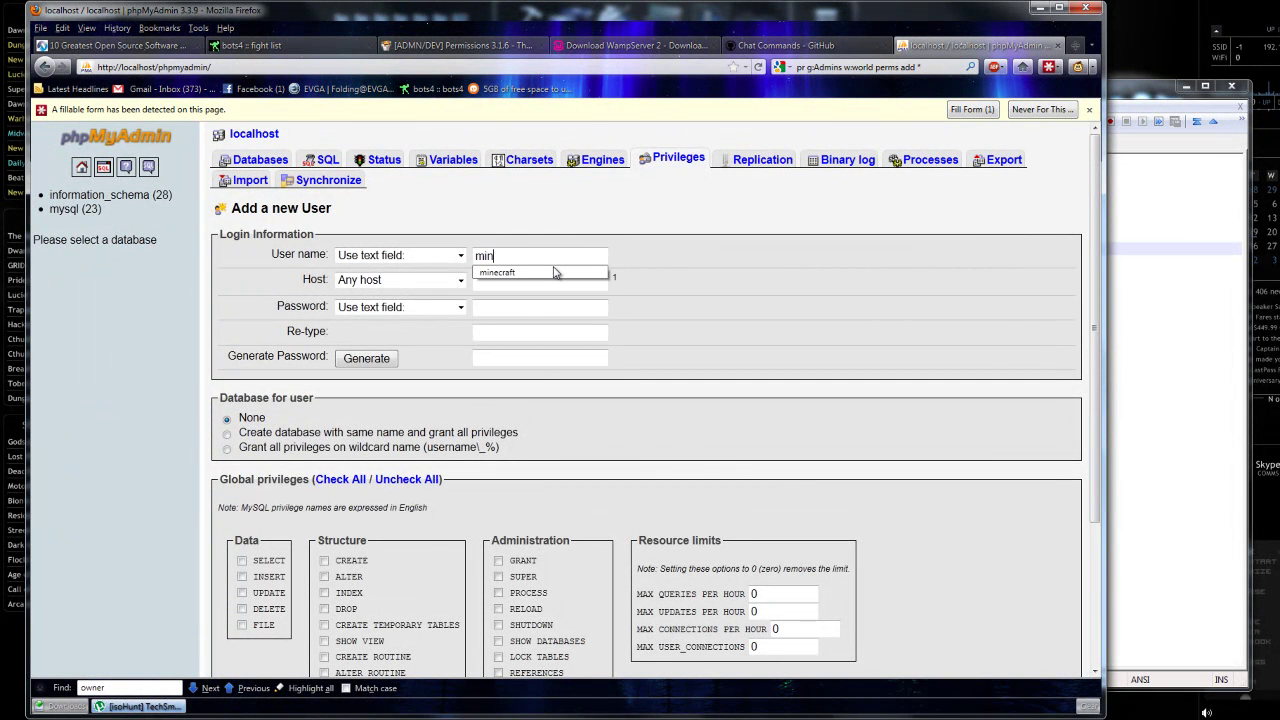
{"action": "type", "text": "ft"}
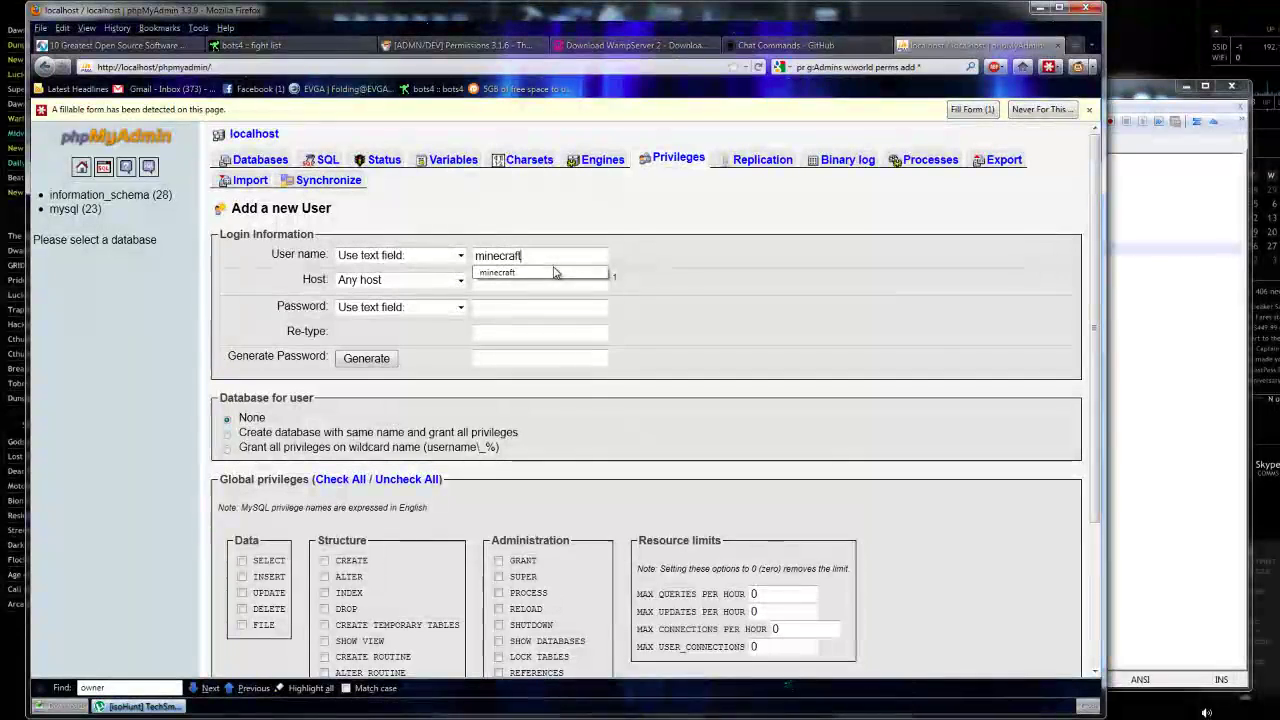
{"action": "left_click", "coordinate": [537, 273]}
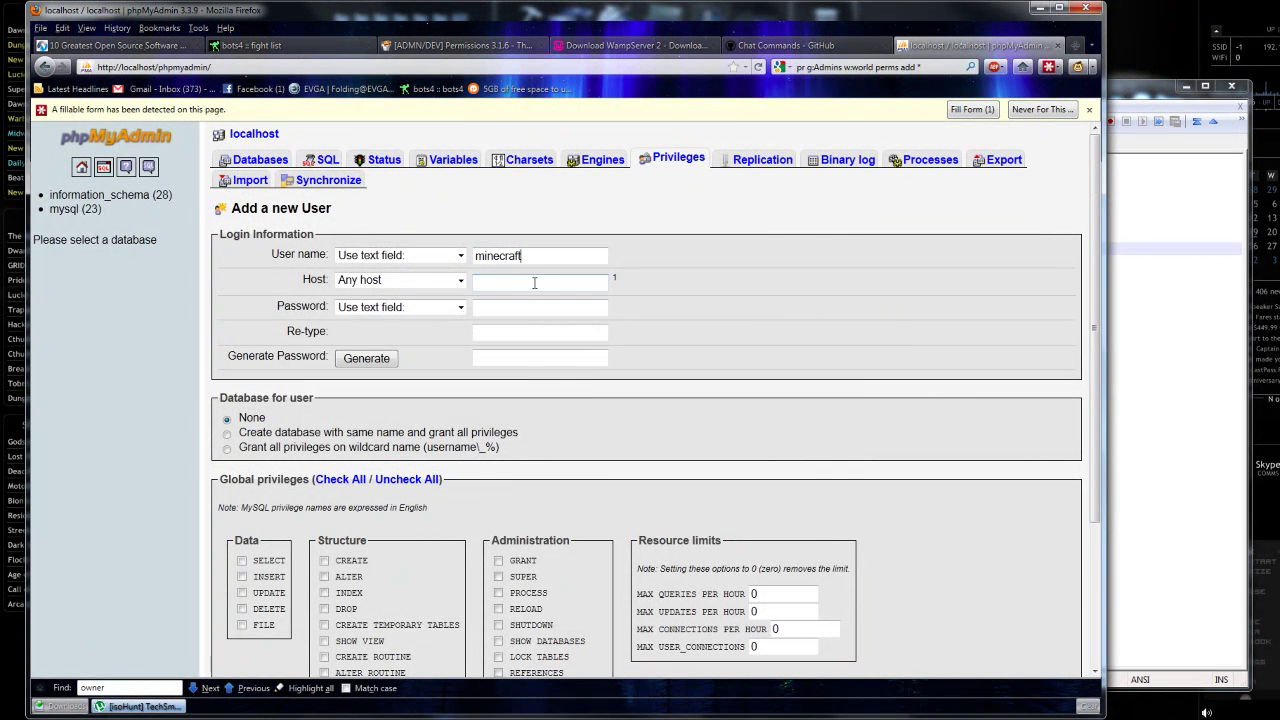
{"action": "left_click", "coordinate": [458, 281]}
{"action": "left_click", "coordinate": [432, 311]}
Give the user a password and all global privileges except GRANT and PROCESS, then create it.
{"action": "left_click", "coordinate": [490, 307]}
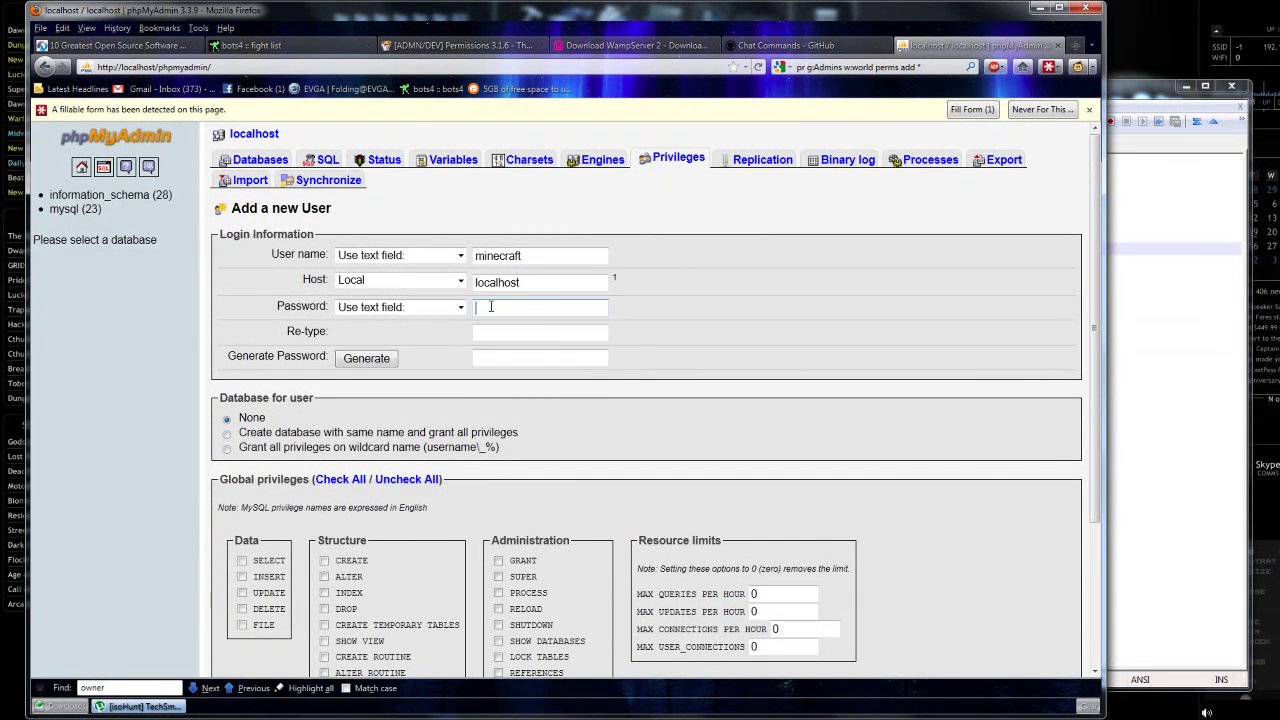
{"action": "type", "text": "p"}
{"action": "type", "text": "•••••••••"}
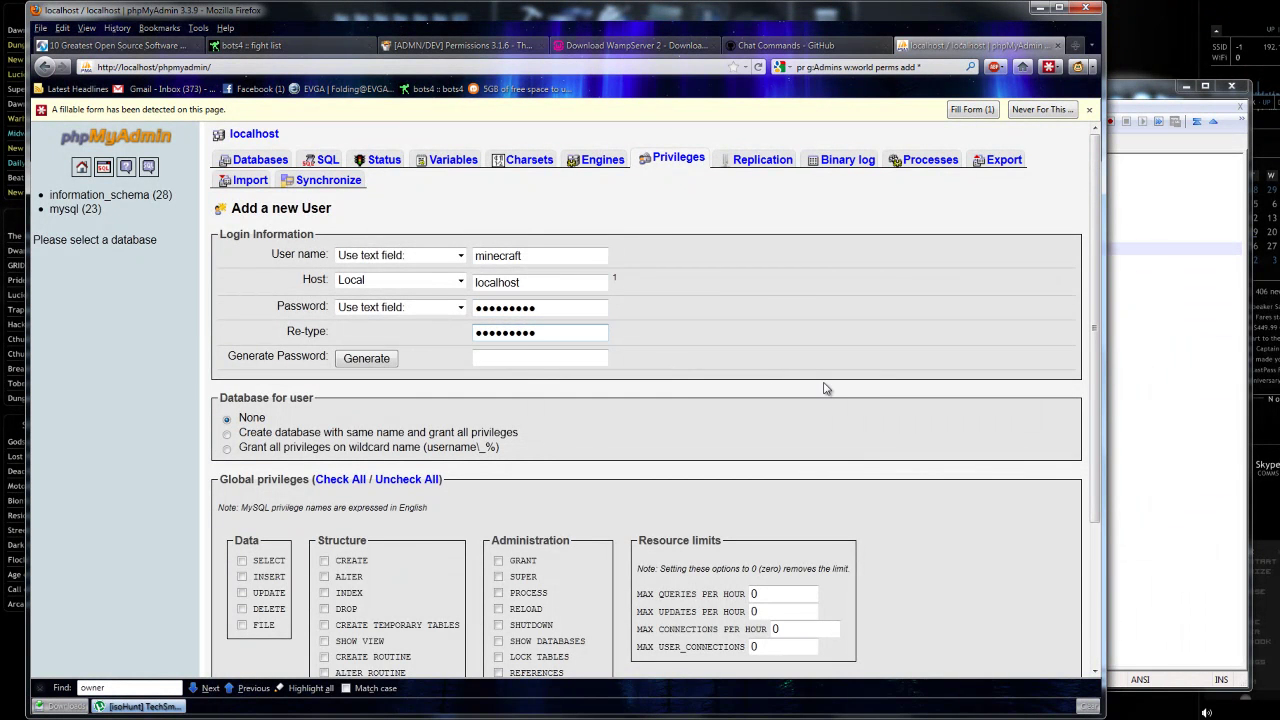
{"action": "scroll", "coordinate": [825, 388], "scroll_direction": "down", "scroll_amount": 2}
{"action": "left_click", "coordinate": [340, 382]}
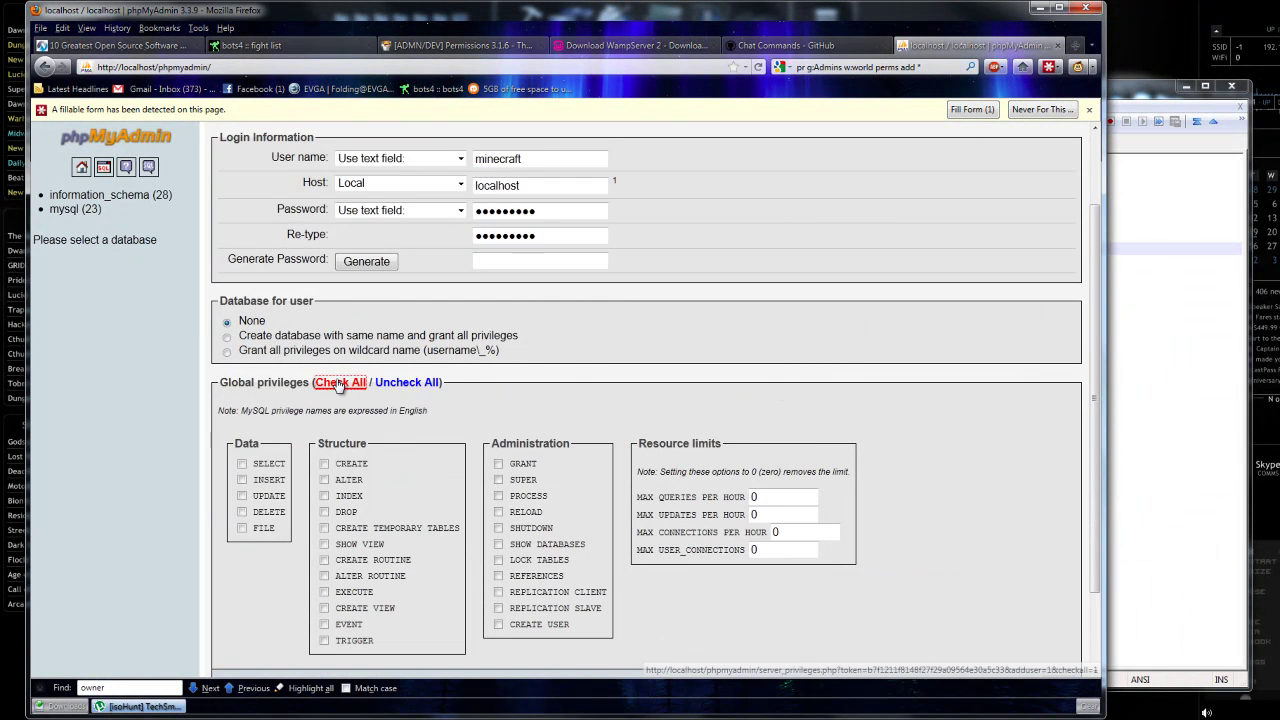
{"action": "scroll", "coordinate": [460, 483], "scroll_direction": "down", "scroll_amount": 2}
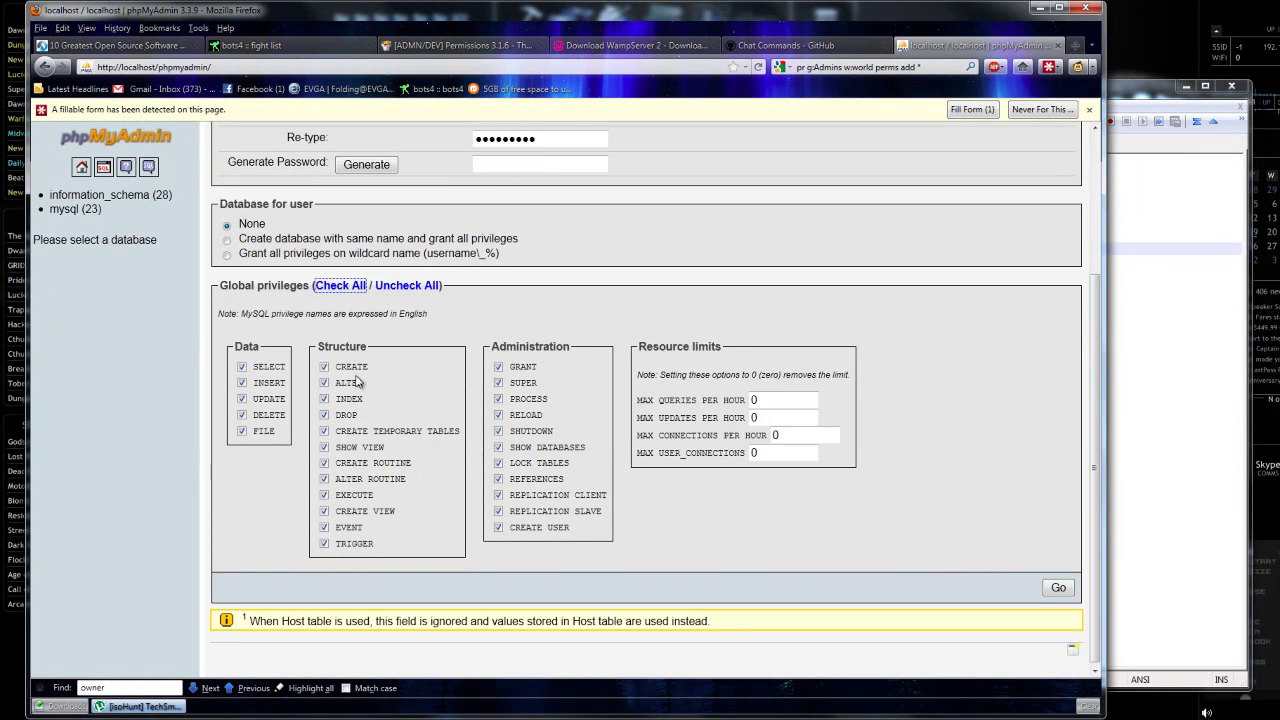
{"action": "left_click", "coordinate": [498, 367]}
{"action": "left_click", "coordinate": [498, 399]}
{"action": "left_click", "coordinate": [1060, 588]}
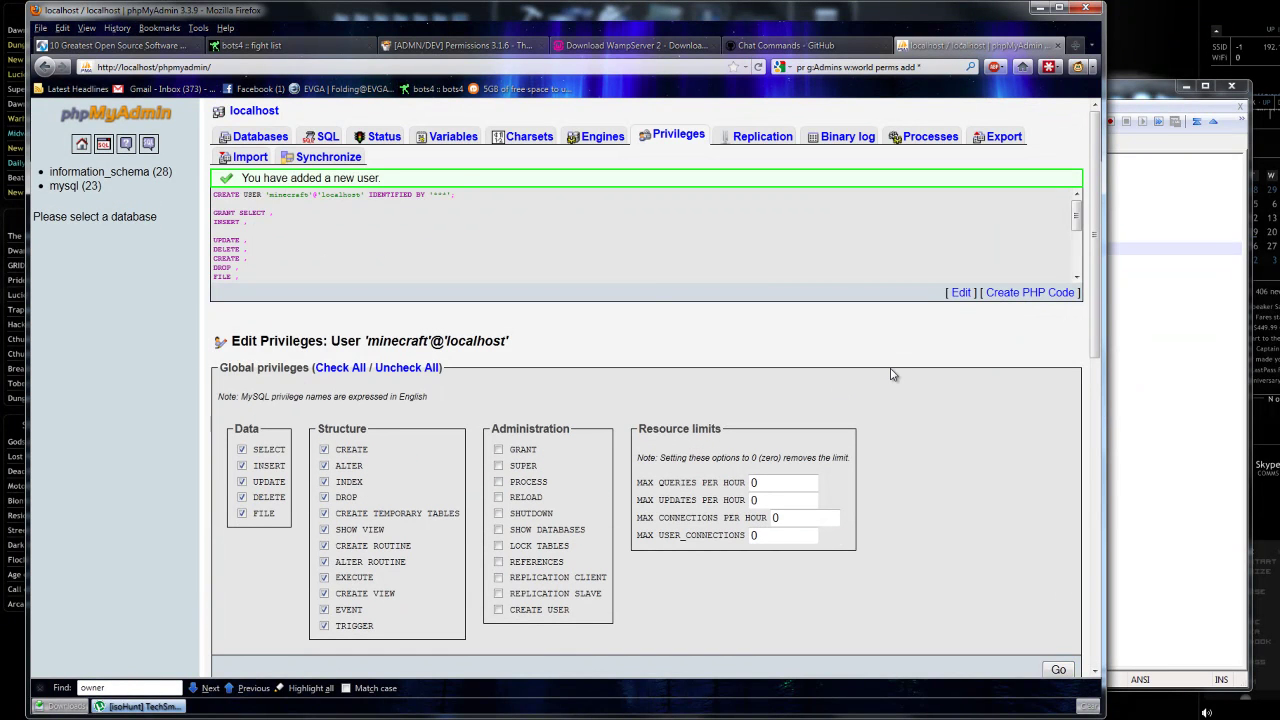
{"action": "left_click", "coordinate": [678, 134]}
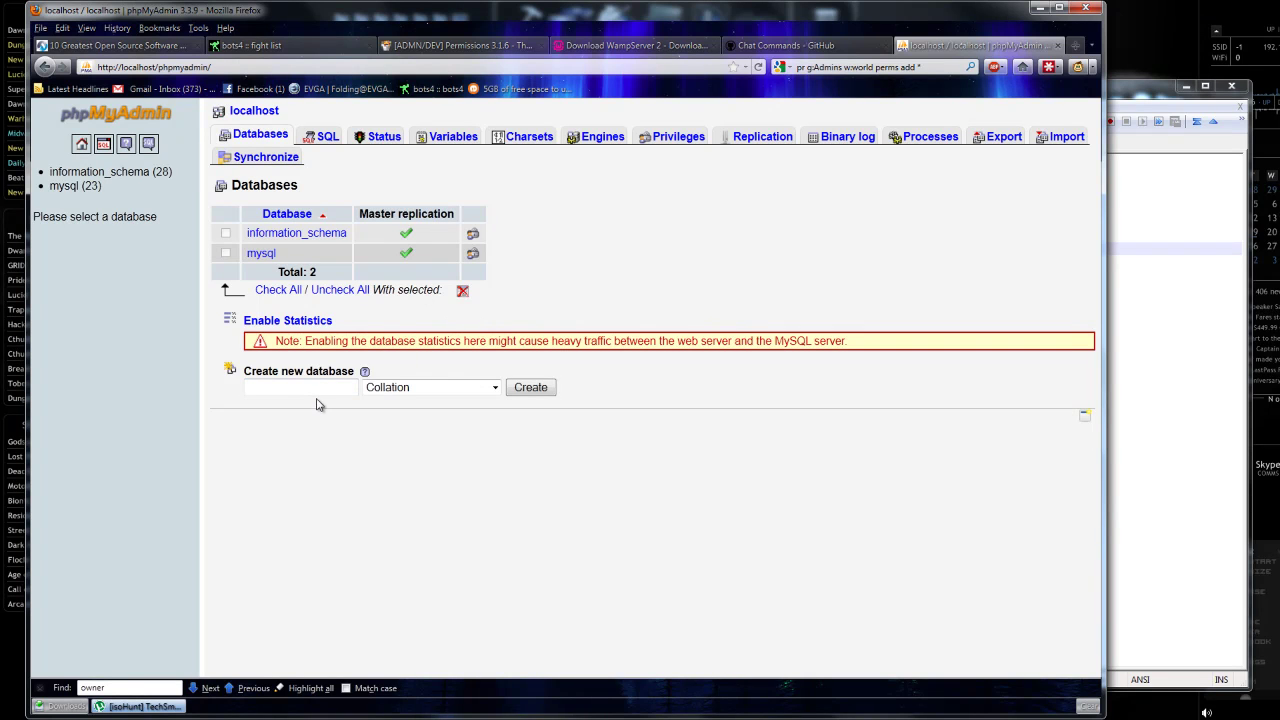
Create the mc_permissions database, then go back to the local server's home page.
{"action": "type", "text": "c_permissions"}
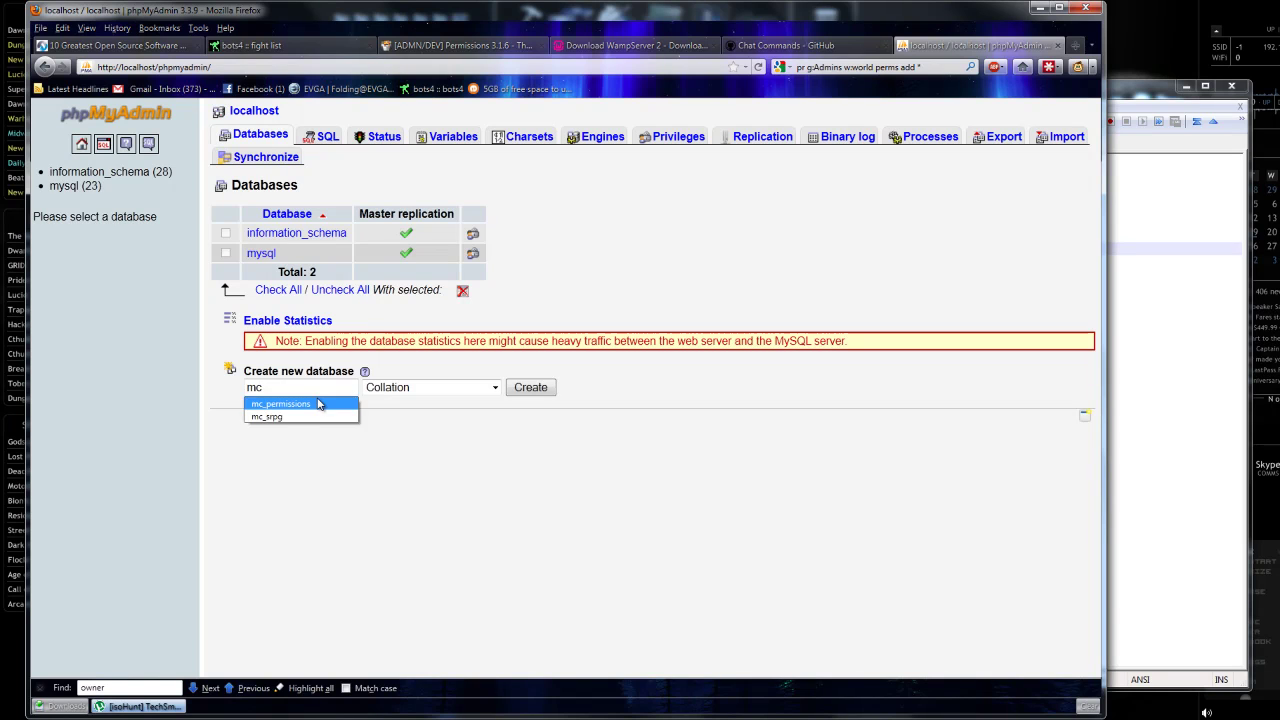
{"action": "left_click", "coordinate": [318, 403]}
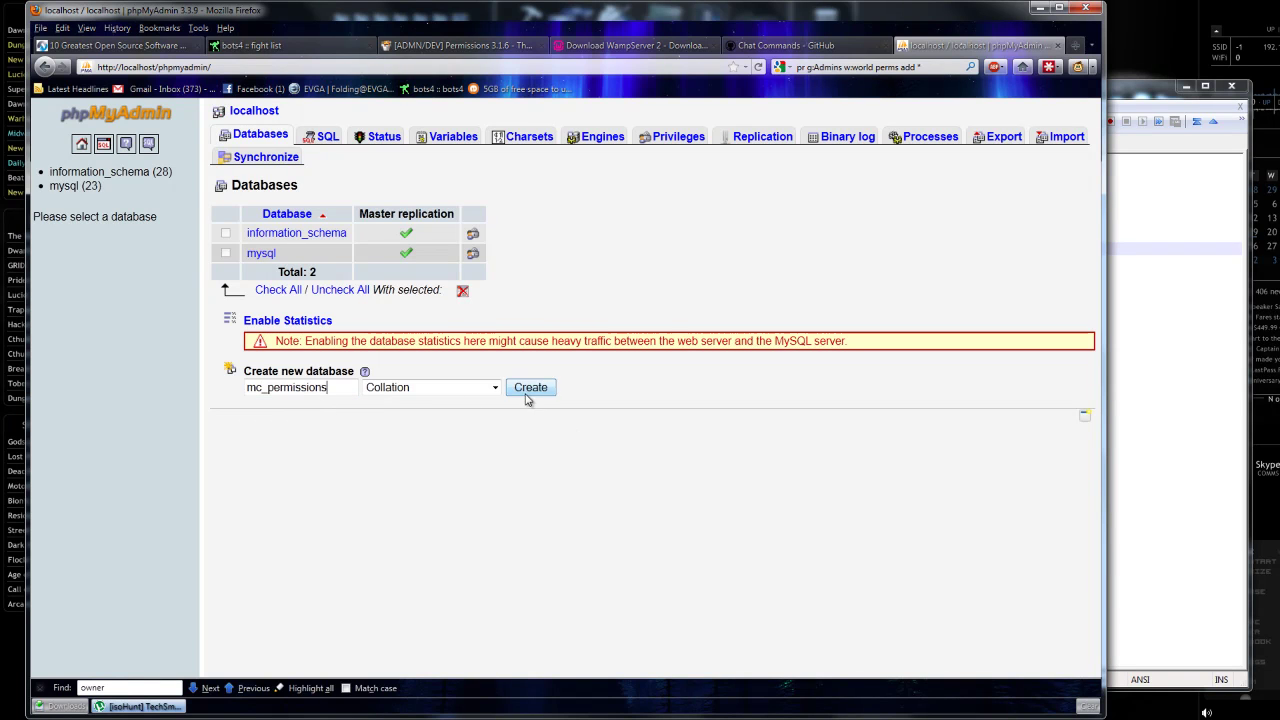
{"action": "left_click", "coordinate": [527, 394]}
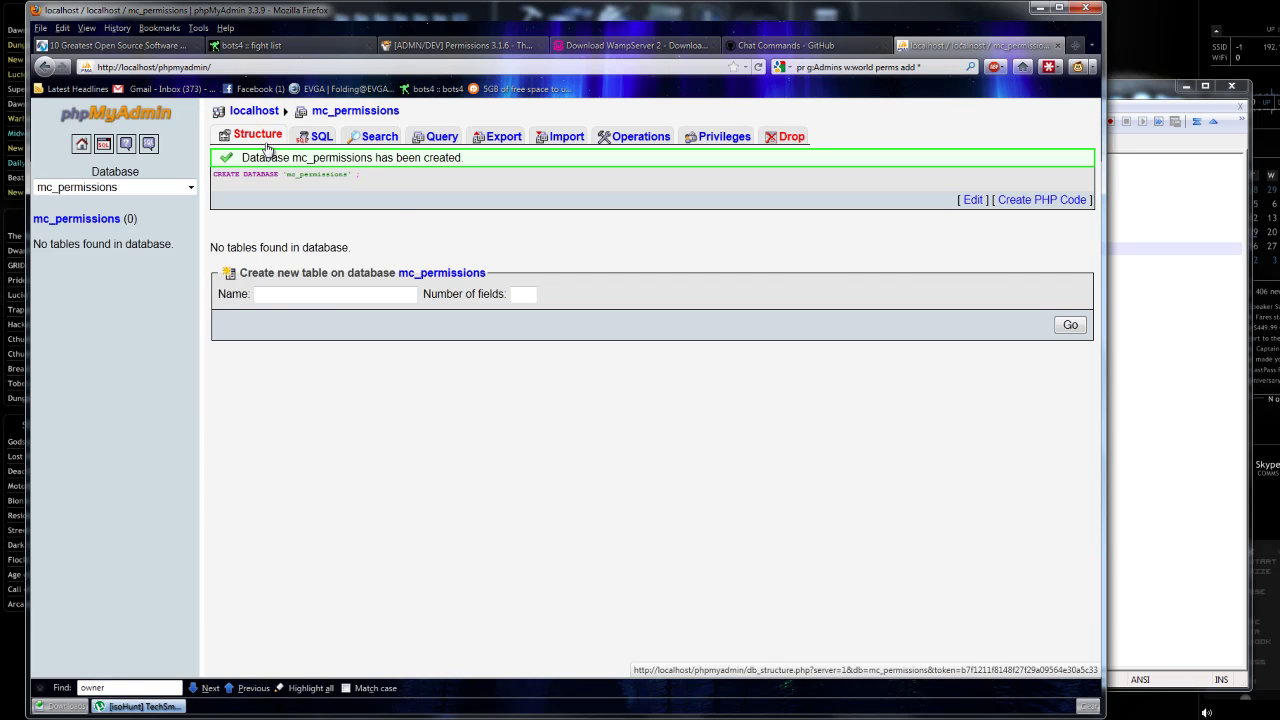
{"action": "left_click", "coordinate": [250, 112]}
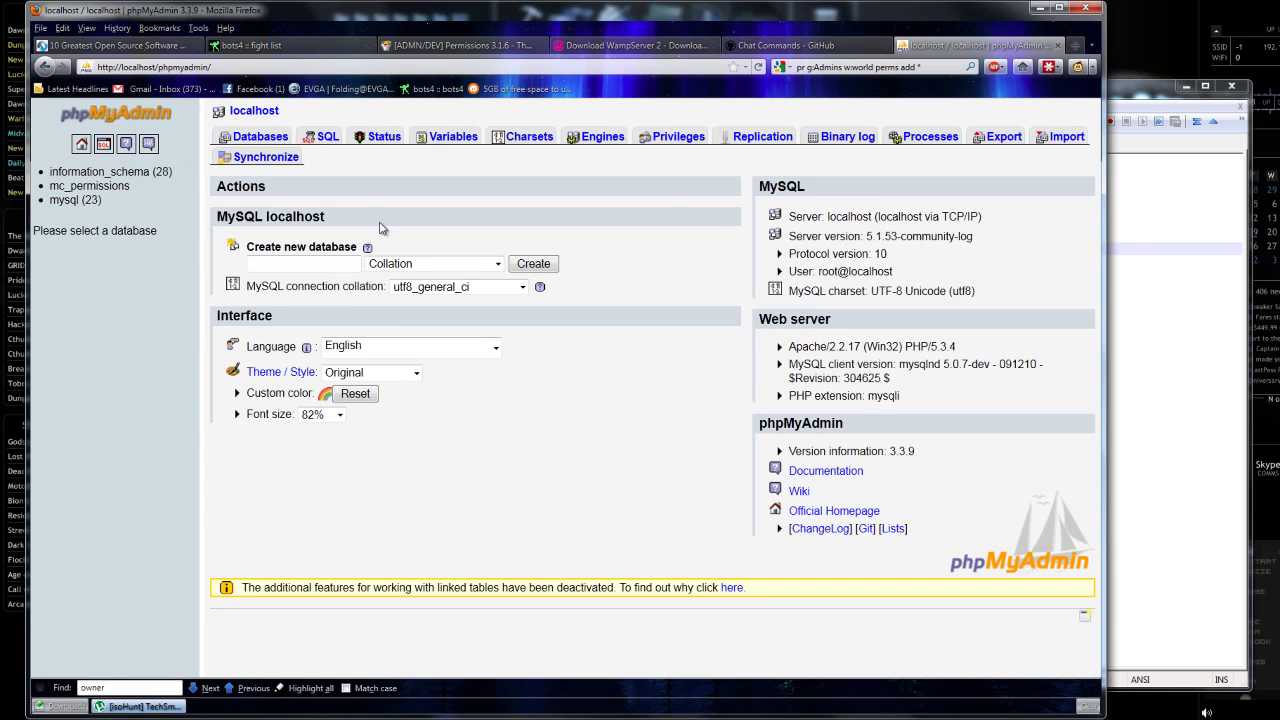
{"action": "left_click", "coordinate": [663, 142]}
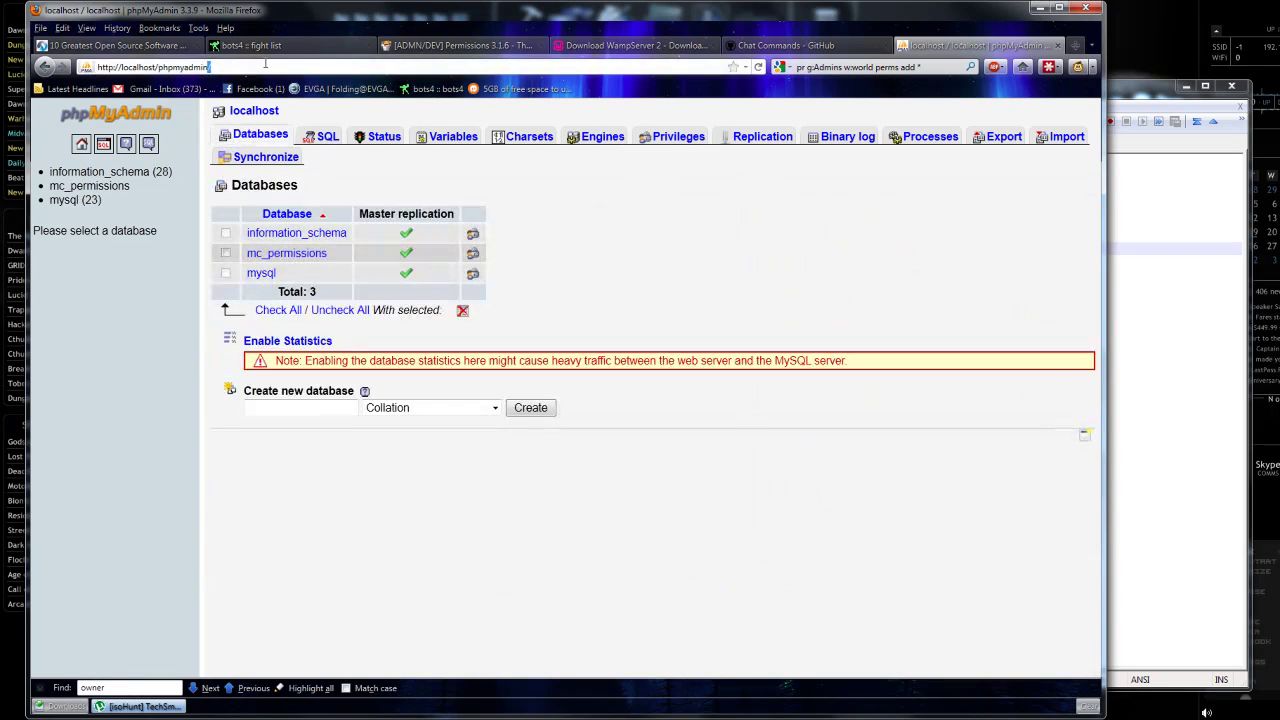
{"action": "key", "text": "BackSpace"}
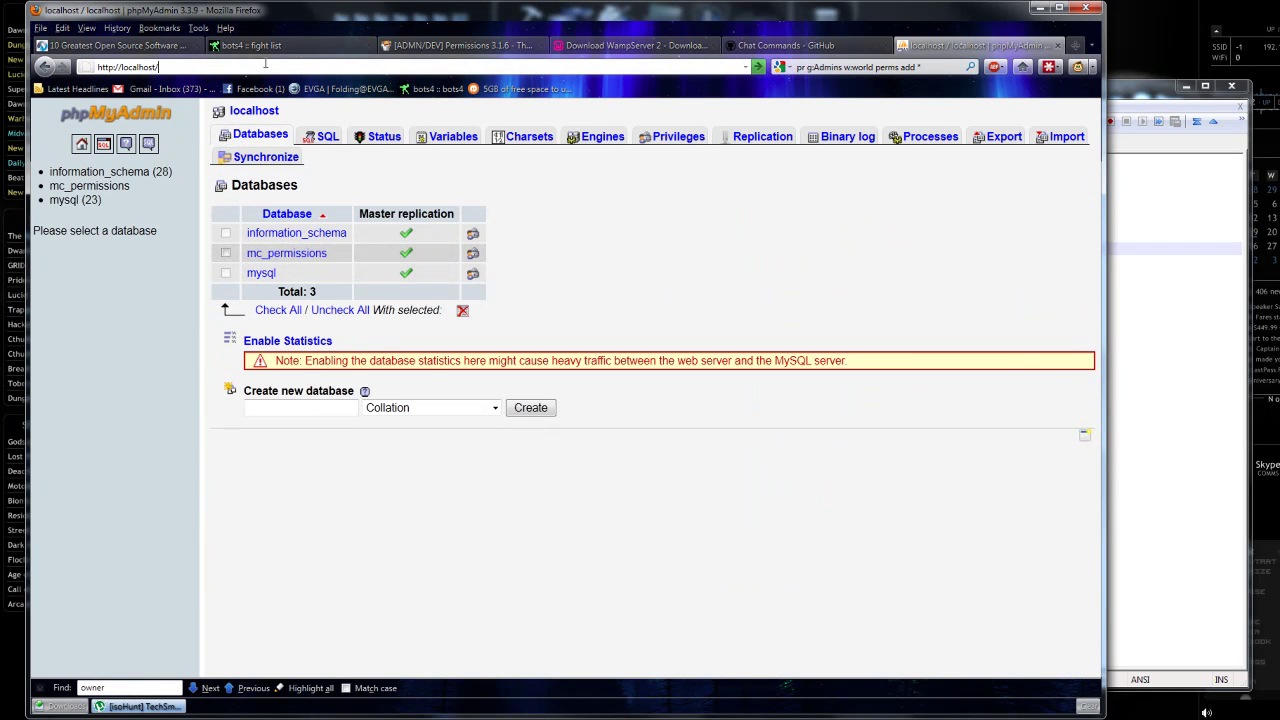
{"action": "key", "text": "Return"}
Open SQL Buddy, log in as minecraft, and open the mc_permissions database.
{"action": "left_click", "coordinate": [220, 590]}
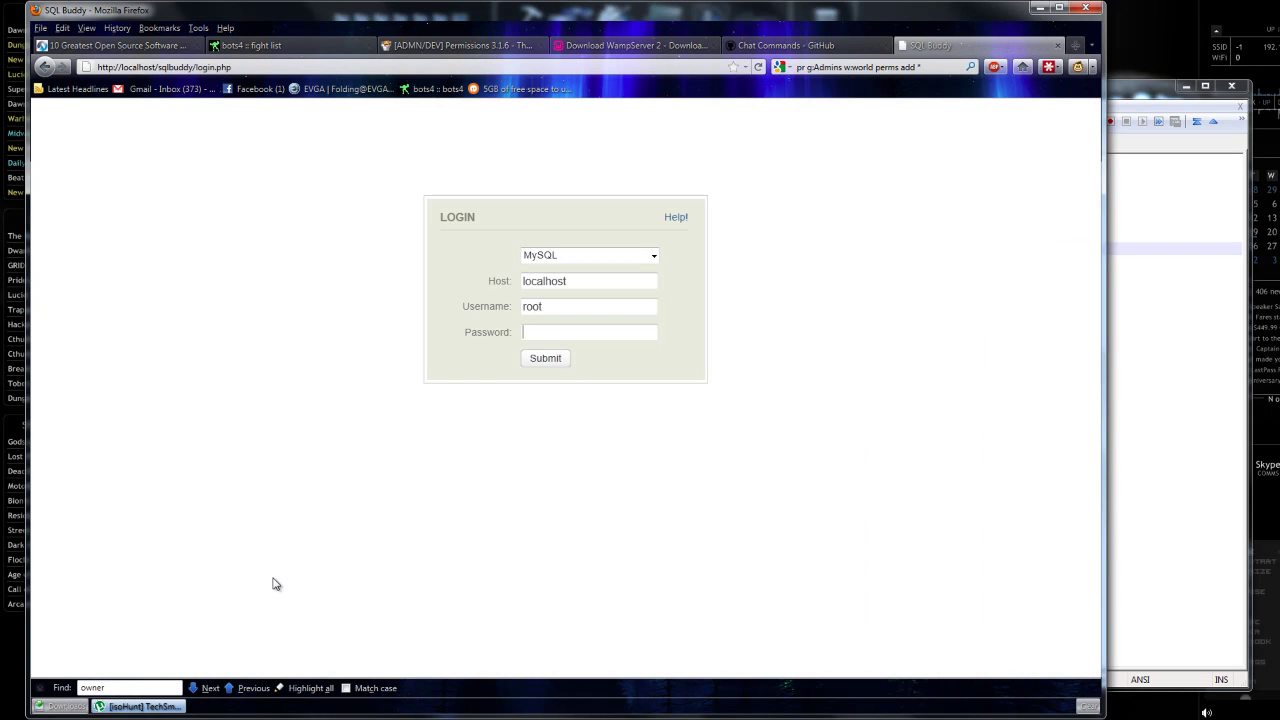
{"action": "double_click", "coordinate": [559, 305]}
{"action": "type", "text": "m"}
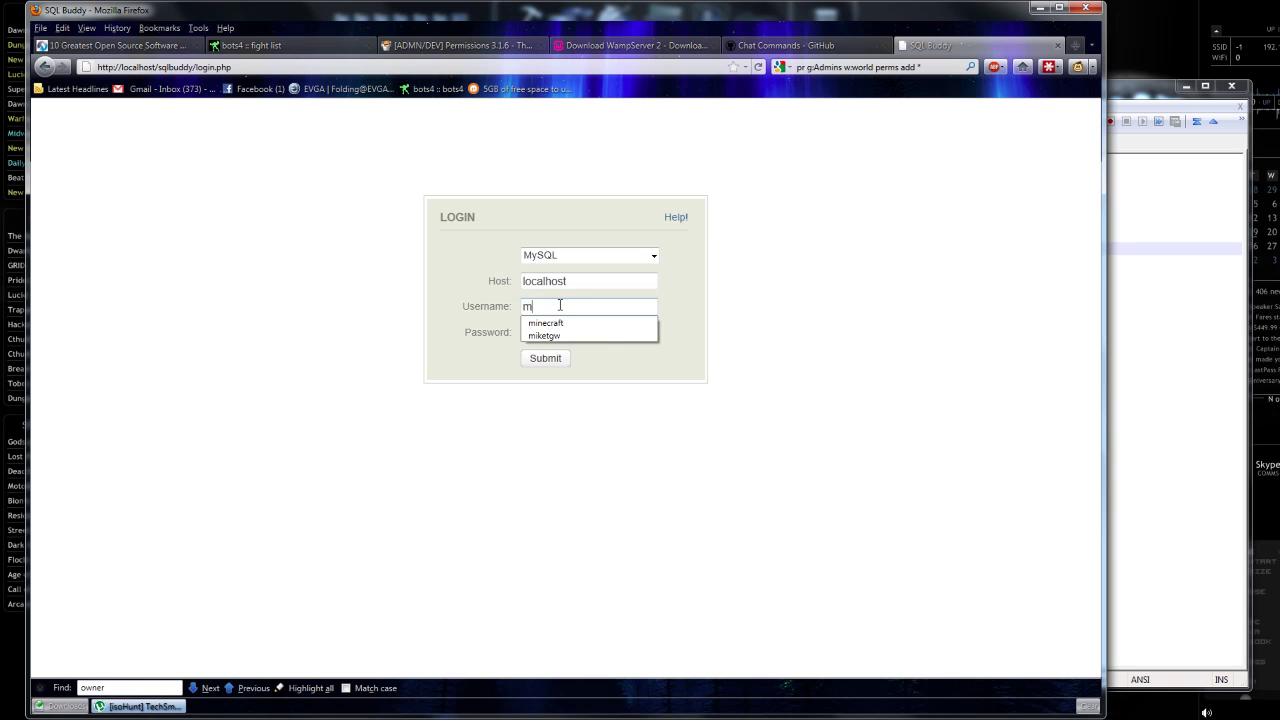
{"action": "type", "text": "inecraft"}
{"action": "key", "text": "Tab"}
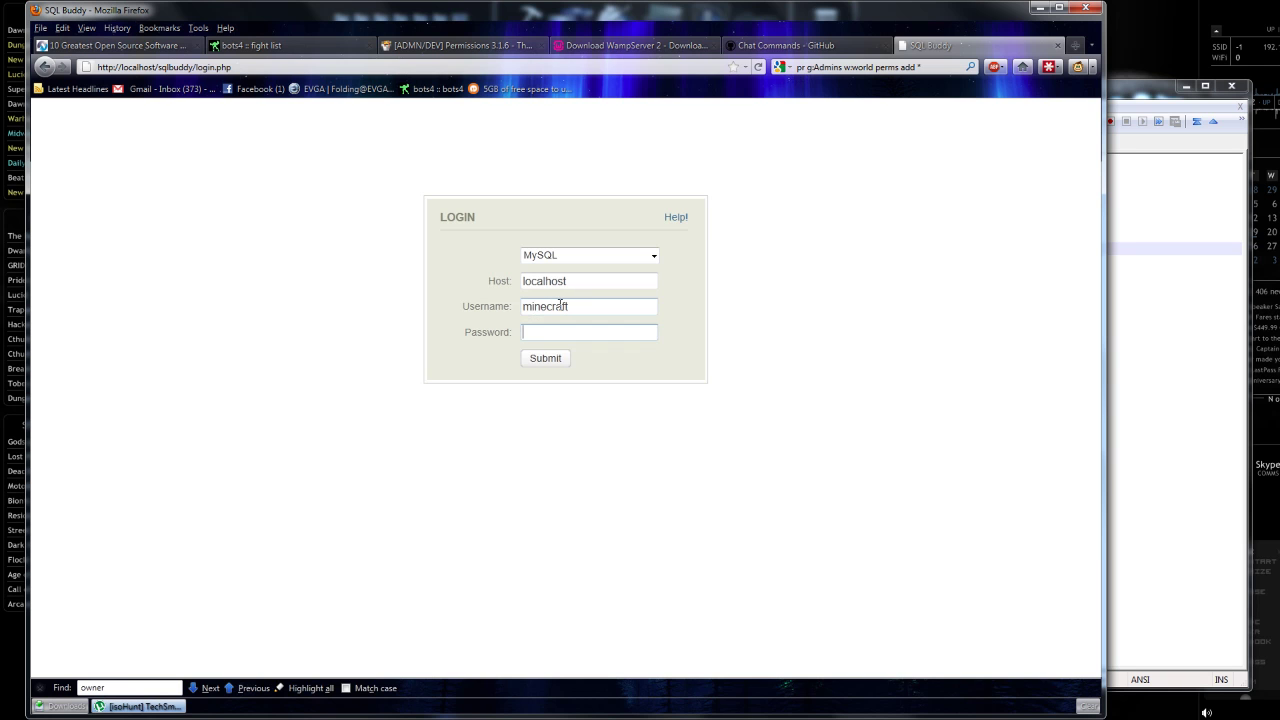
{"action": "type", "text": "minecraft"}
{"action": "key", "text": "Return"}
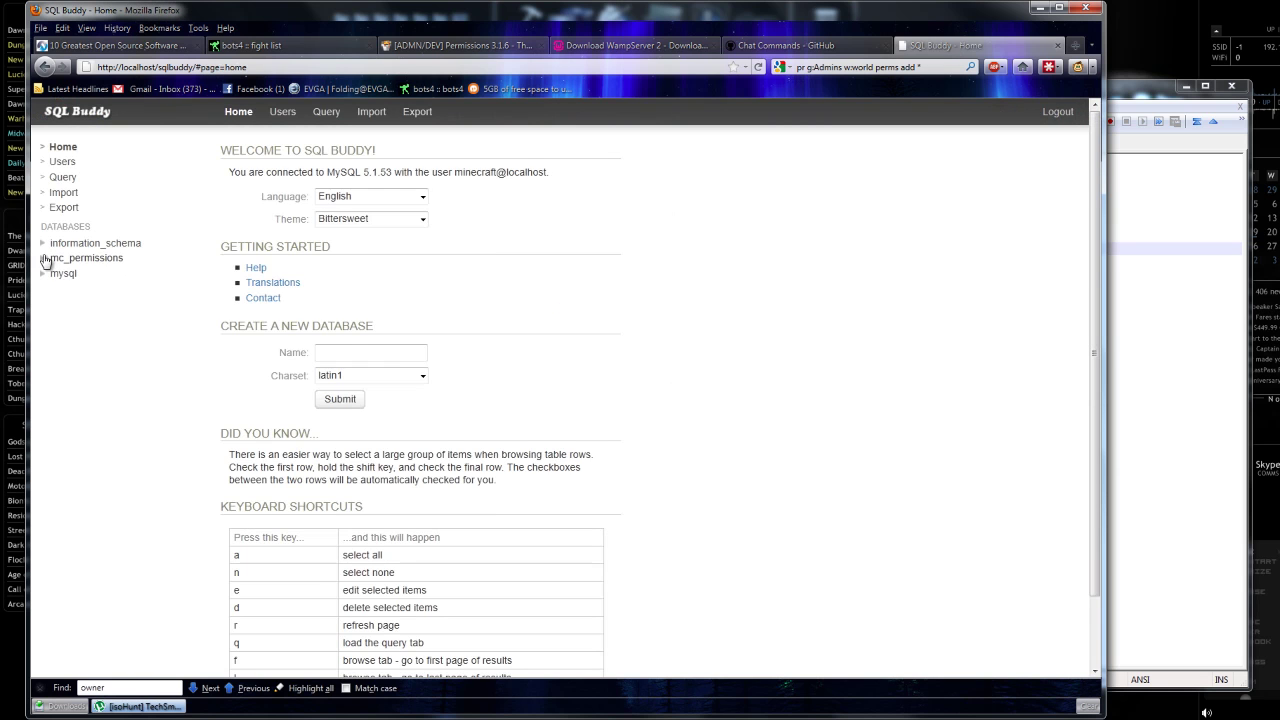
{"action": "left_click", "coordinate": [63, 259]}
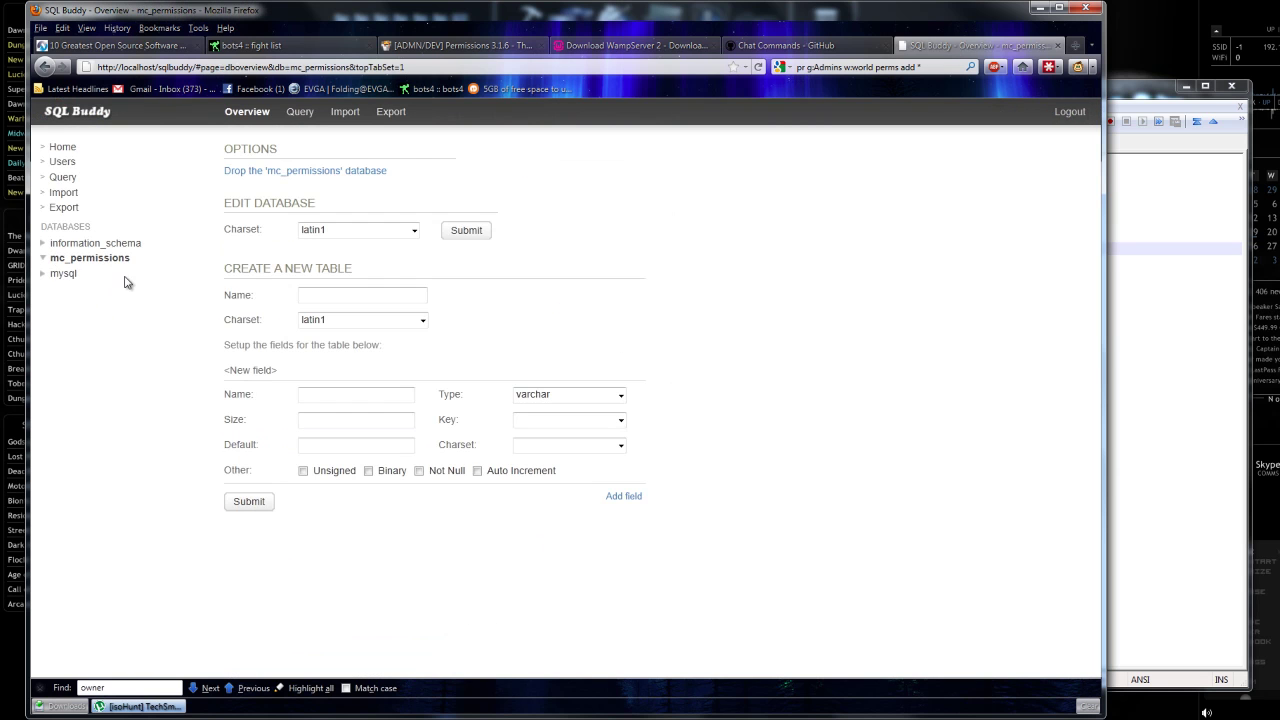
{"action": "left_click", "coordinate": [520, 718]}
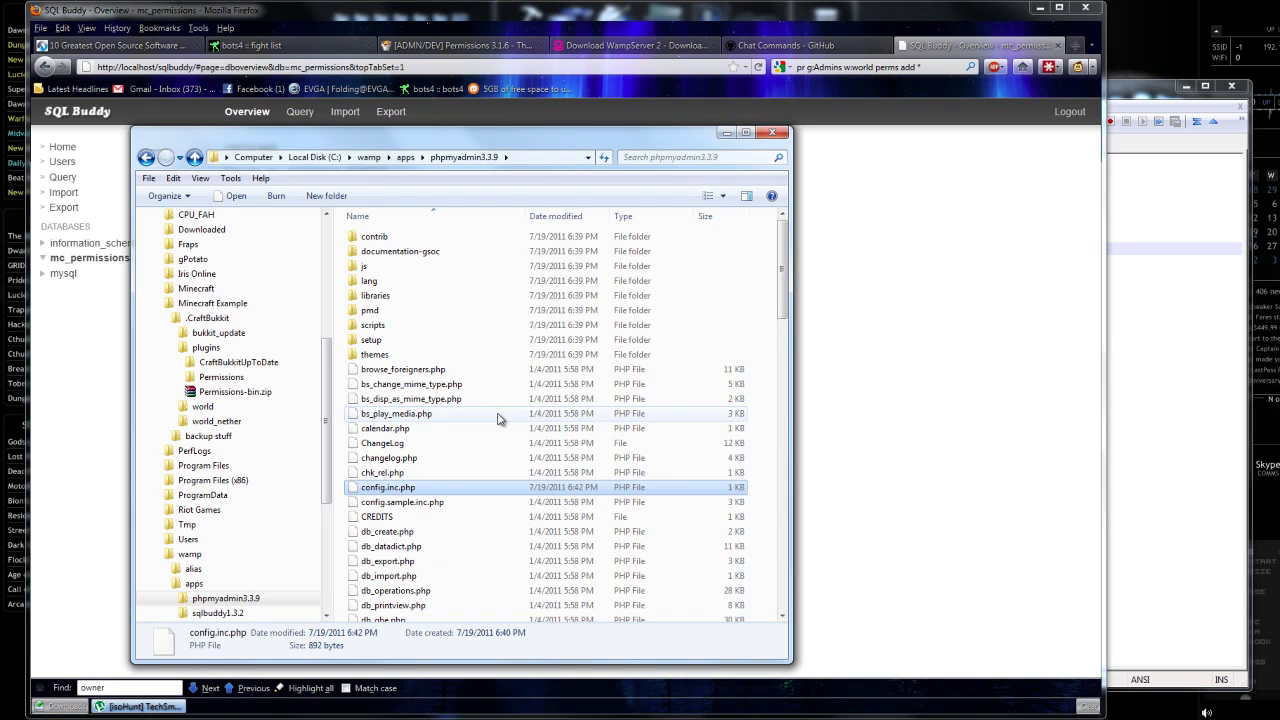
Go to C:\Minecraft Example\.CraftBukkit\plugins\Permissions and bring up options for storageconfig.yml.
{"action": "scroll", "coordinate": [470, 420], "scroll_direction": "down", "scroll_amount": 1}
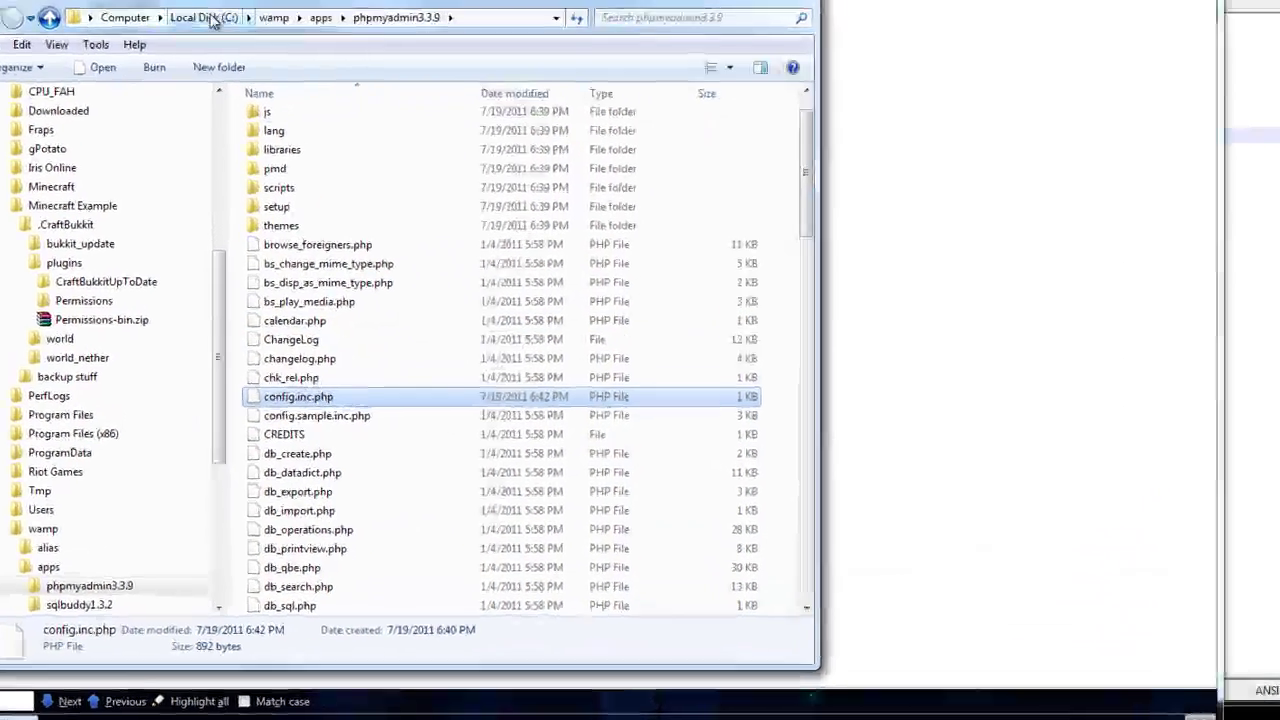
{"action": "left_click", "coordinate": [212, 22]}
{"action": "double_click", "coordinate": [268, 214]}
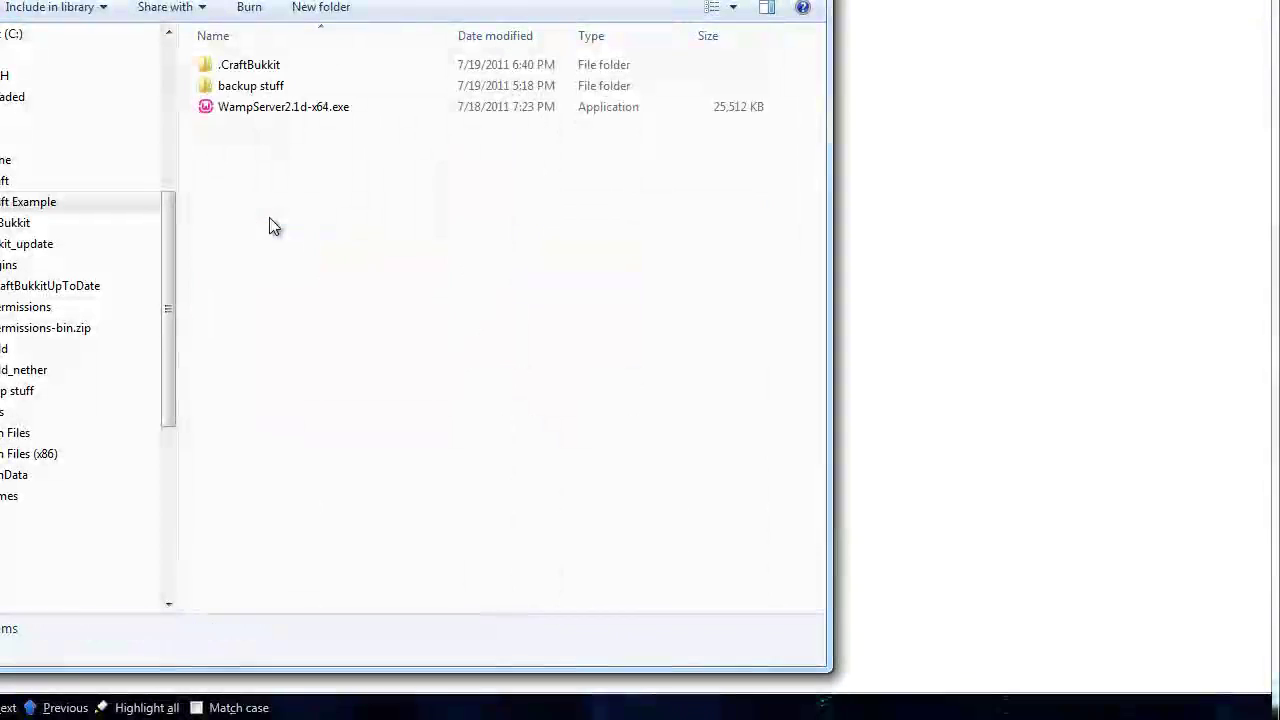
{"action": "double_click", "coordinate": [263, 68]}
{"action": "left_click", "coordinate": [303, 88]}
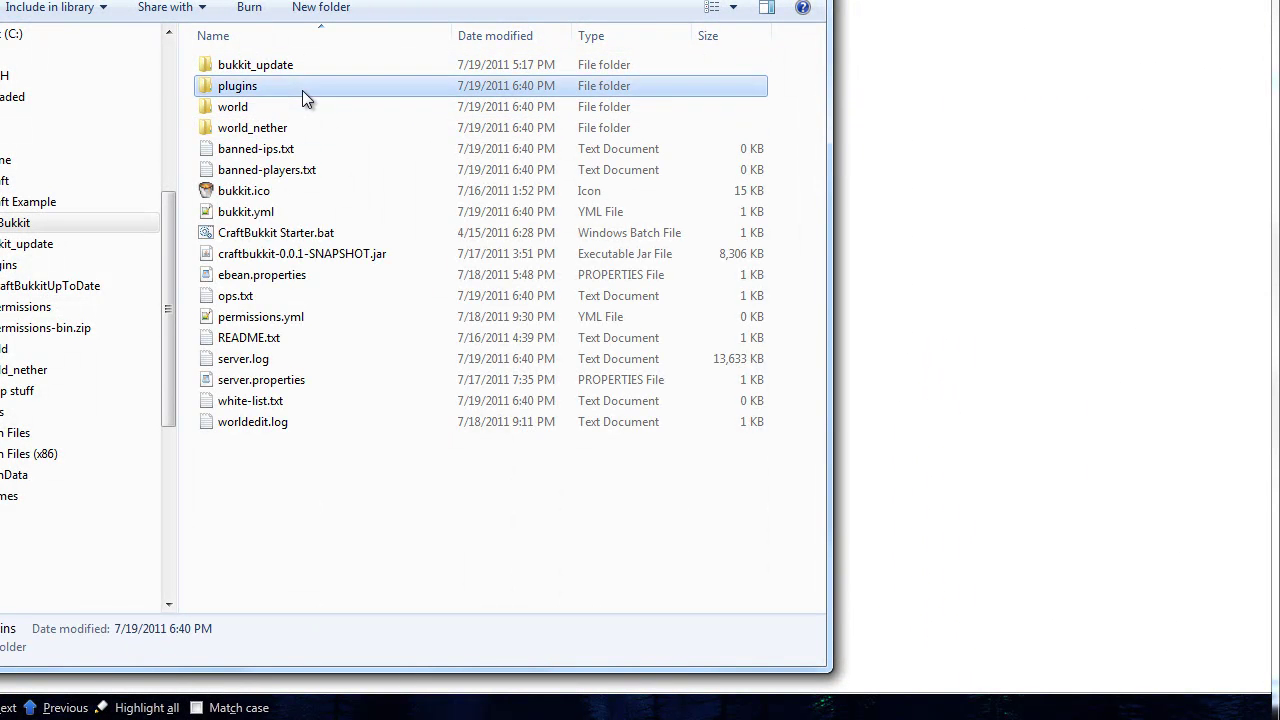
{"action": "double_click", "coordinate": [302, 90]}
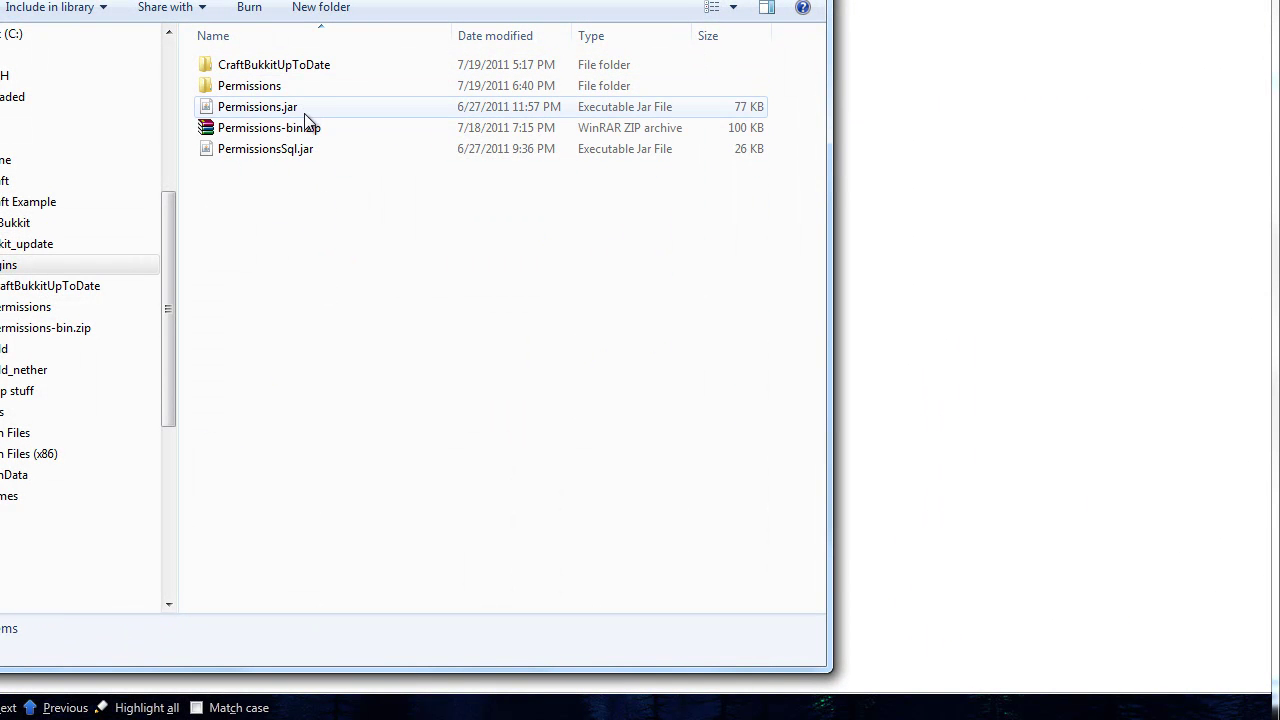
{"action": "double_click", "coordinate": [289, 86]}
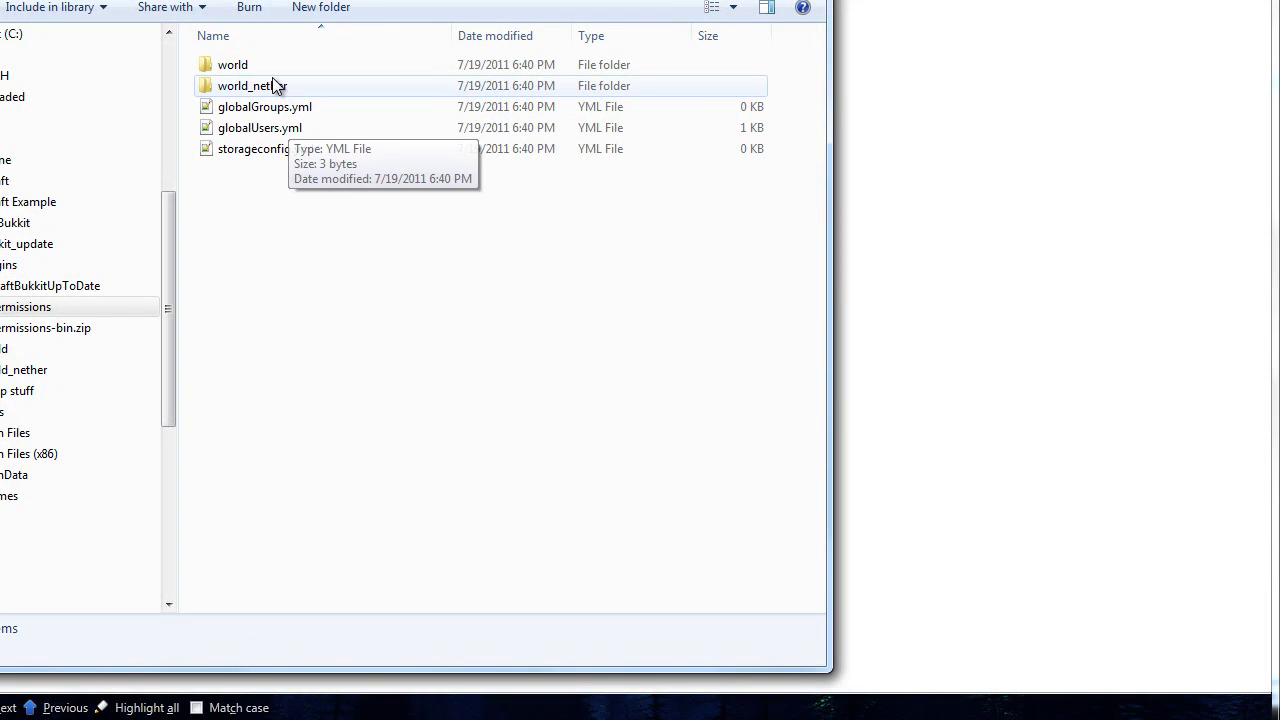
{"action": "right_click", "coordinate": [247, 149]}
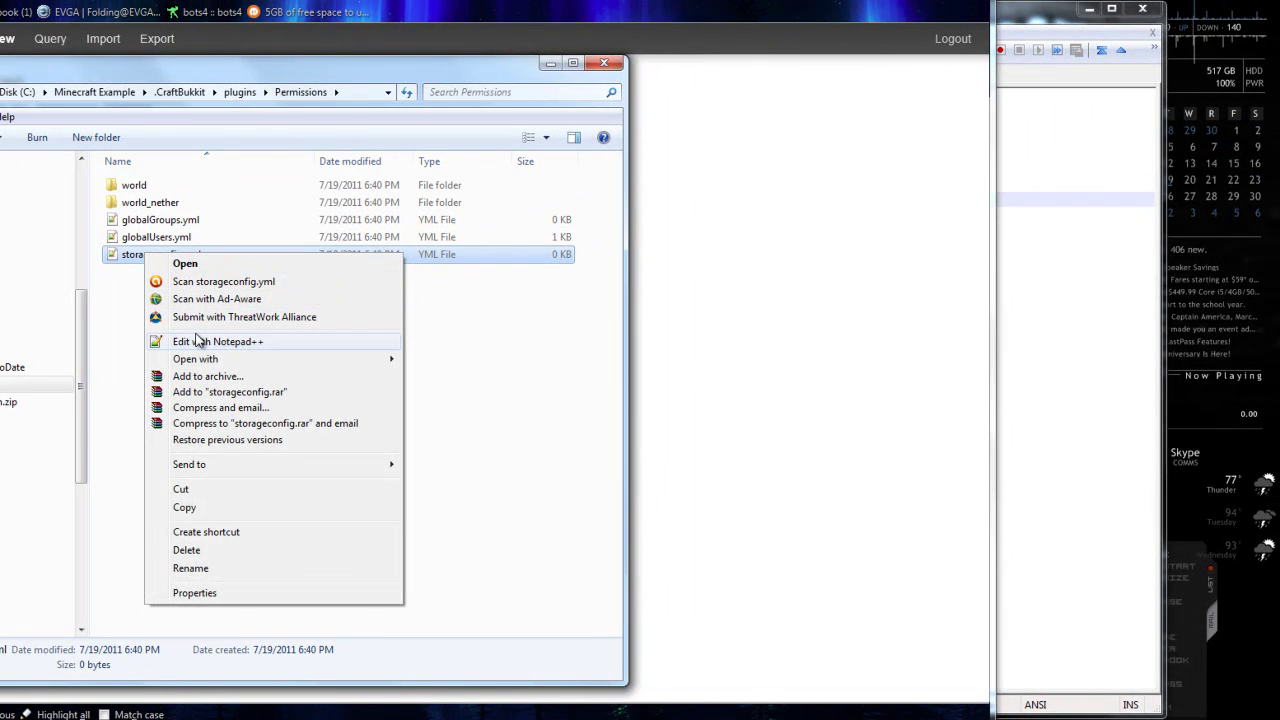
Open storageconfig.yml in Notepad++ and paste in the example MySQL storage configuration.
{"action": "left_click", "coordinate": [198, 341]}
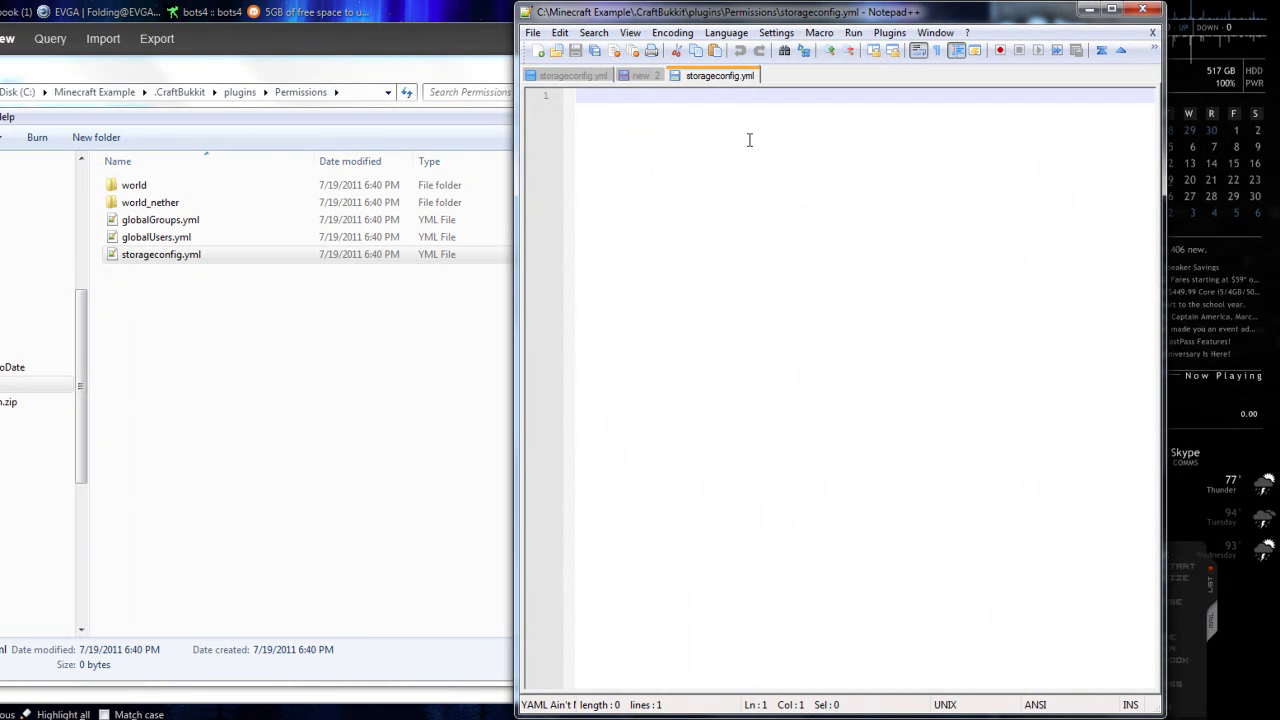
{"action": "left_click", "coordinate": [573, 75]}
{"action": "left_click_drag", "start_coordinate": [742, 222], "coordinate": [586, 112]}
{"action": "key", "text": "ctrl+c"}
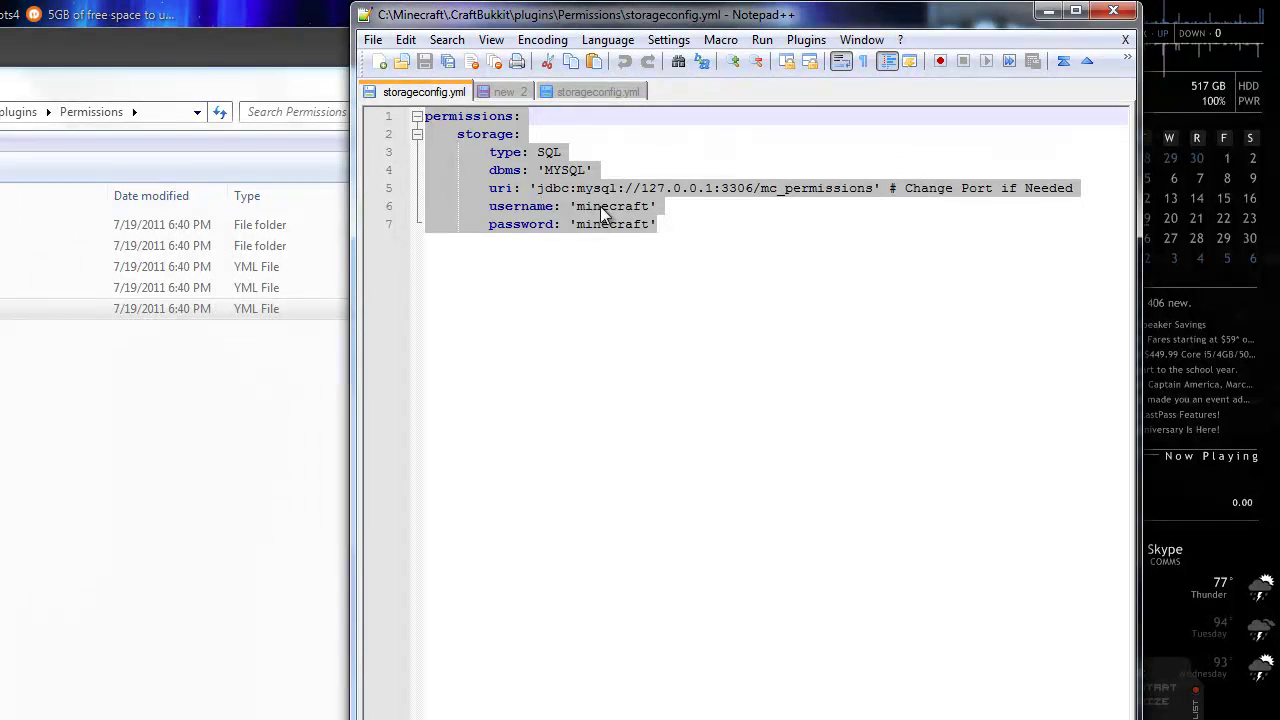
{"action": "left_click", "coordinate": [598, 91]}
{"action": "key", "text": "ctrl+v"}
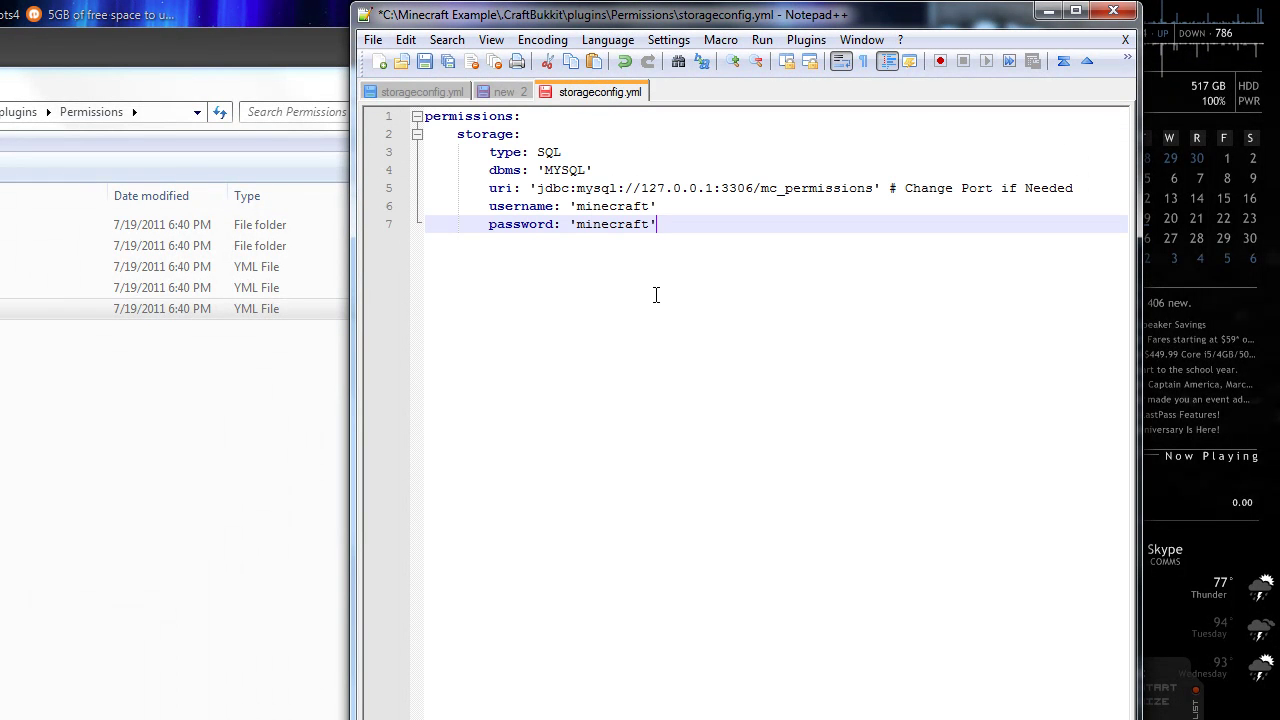
Replace the 127.0.0.1 host in the uri line with localhost.
{"action": "left_click_drag", "start_coordinate": [543, 172], "coordinate": [585, 172]}
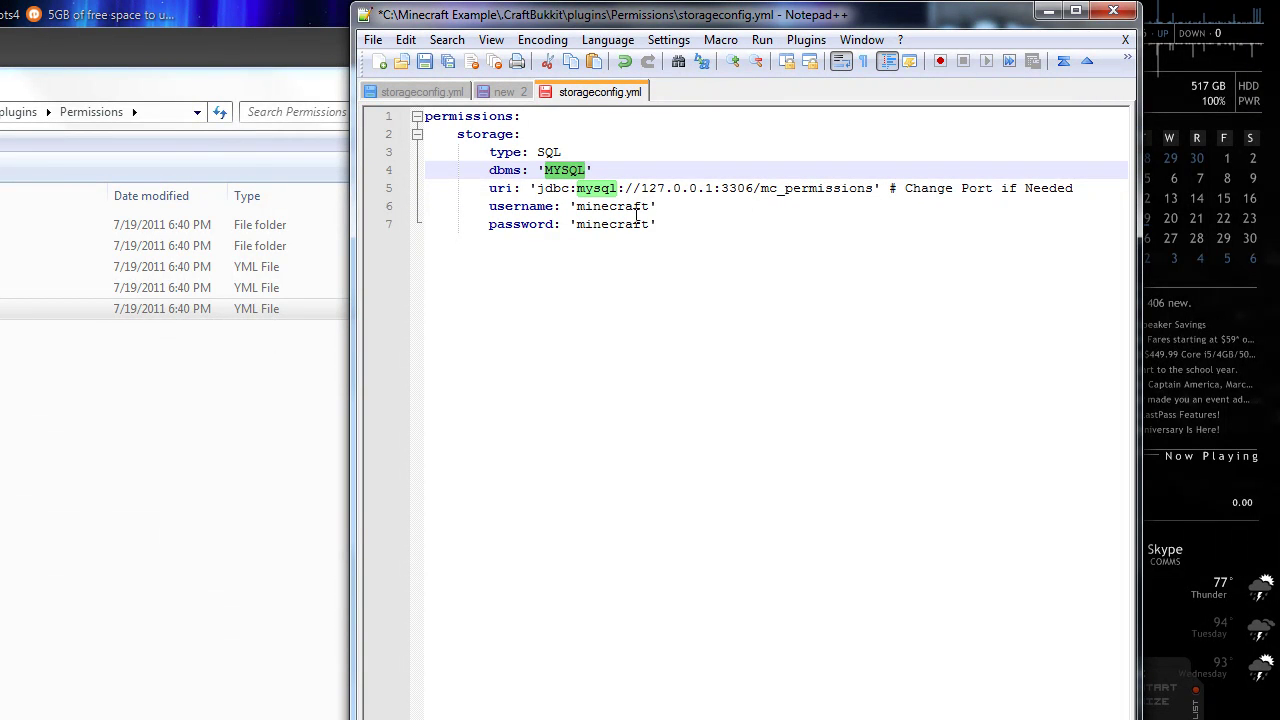
{"action": "left_click_drag", "start_coordinate": [641, 188], "coordinate": [712, 190]}
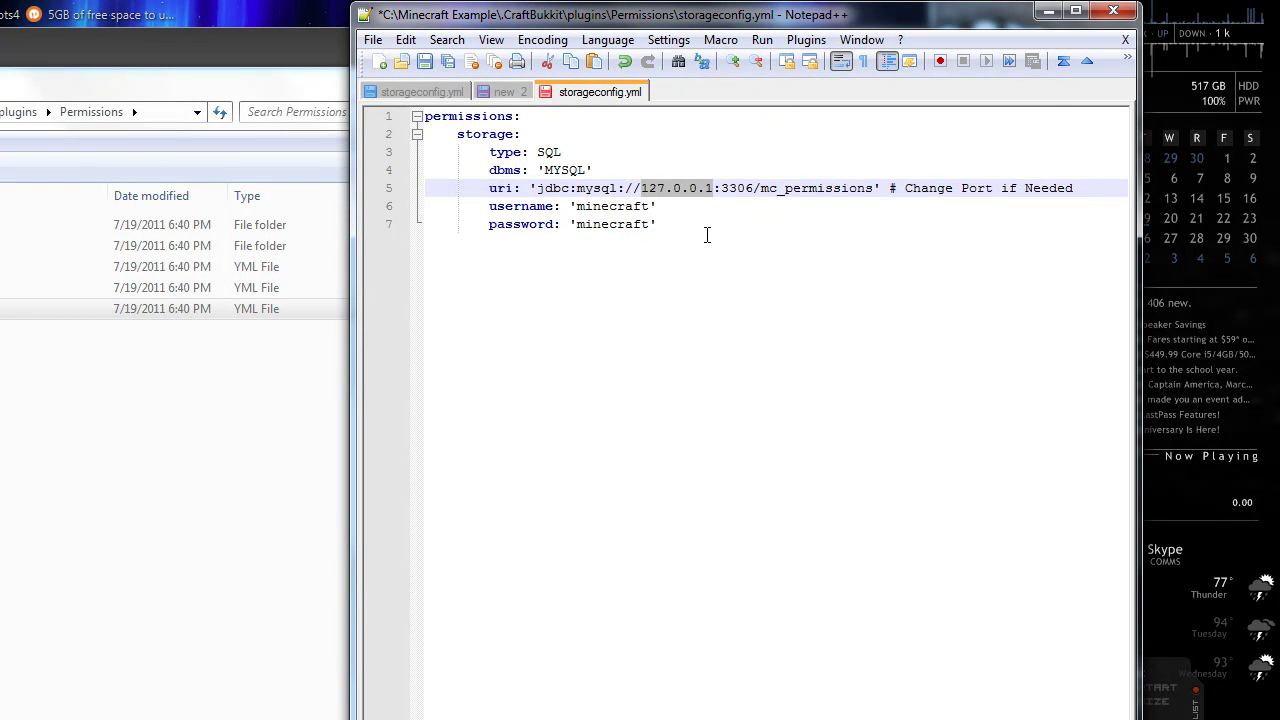
{"action": "type", "text": "localhost"}
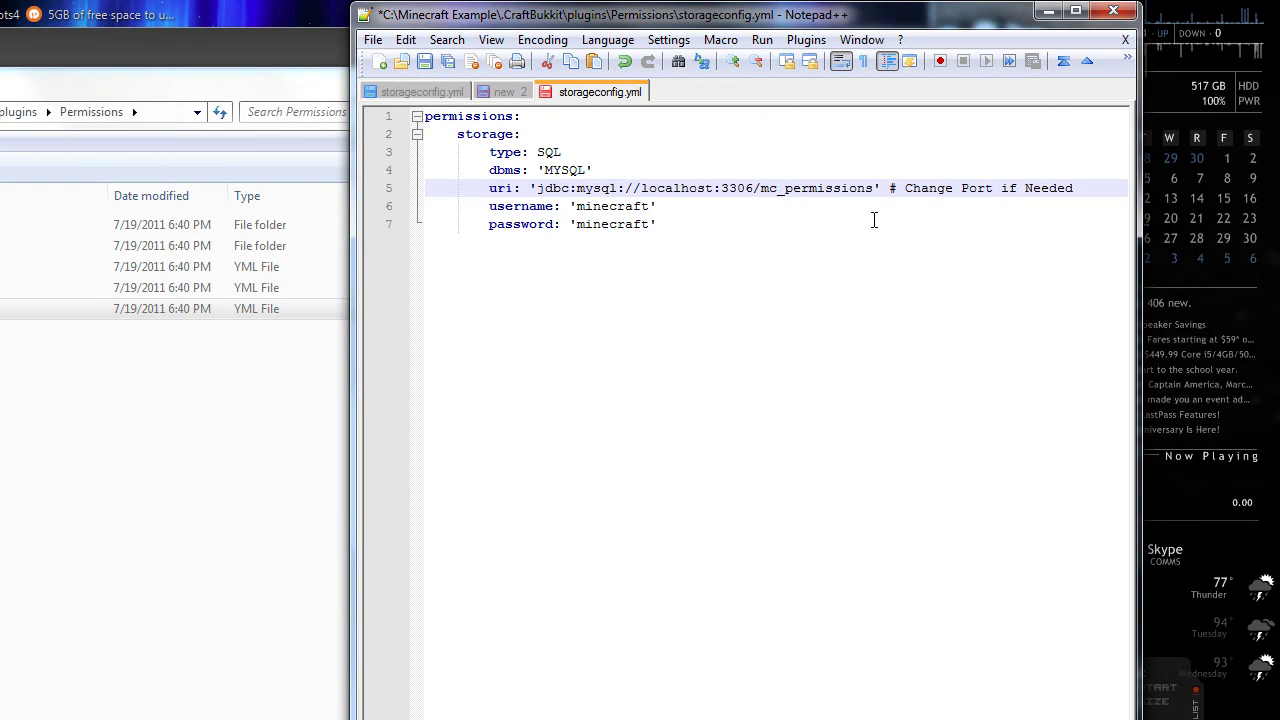
{"action": "left_click_drag", "start_coordinate": [777, 197], "coordinate": [872, 191]}
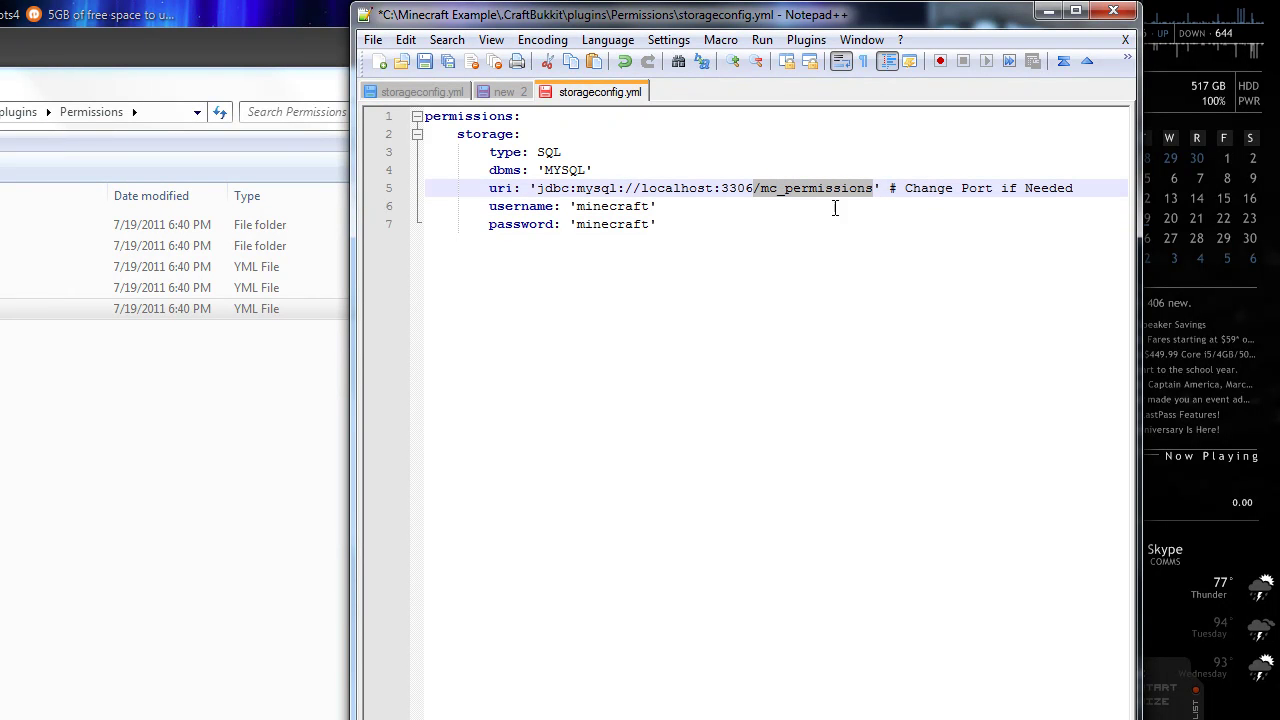
{"action": "left_click", "coordinate": [604, 206]}
{"action": "left_click", "coordinate": [600, 224]}
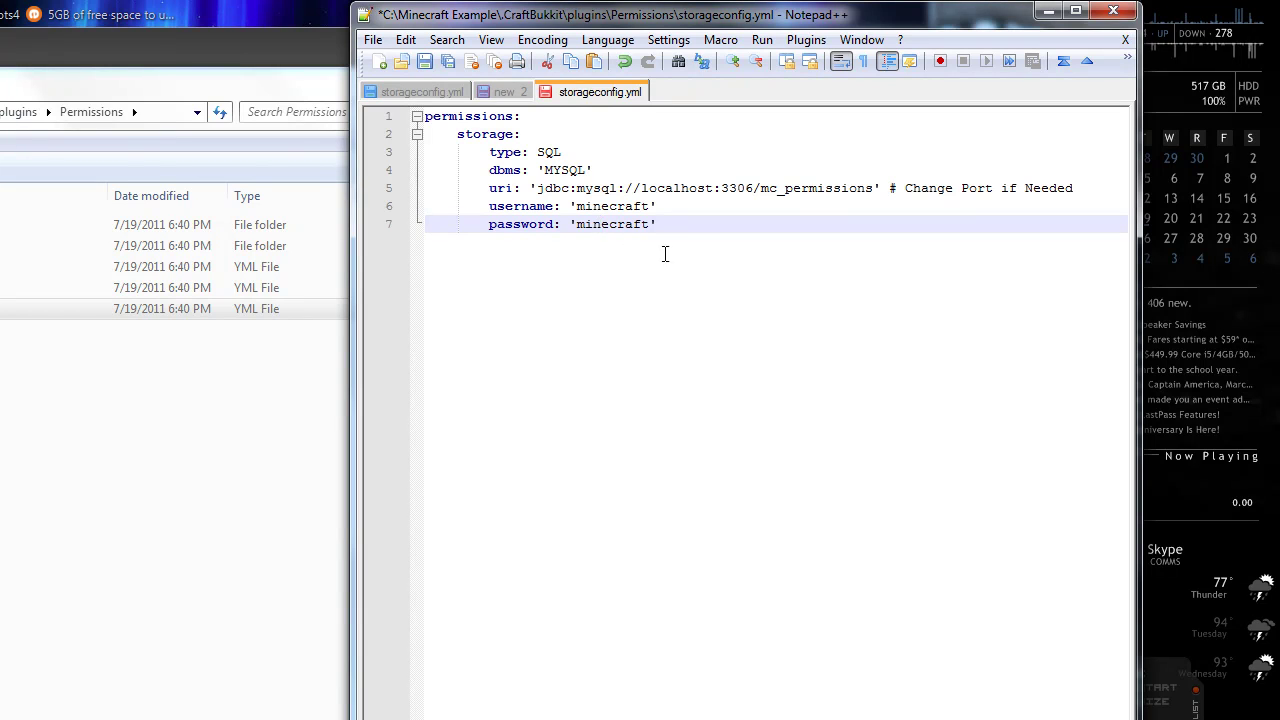
Save storageconfig.yml, run CraftBukkit Starter.bat from .CraftBukkit, and launch the Minecraft client.
{"action": "left_click", "coordinate": [424, 61]}
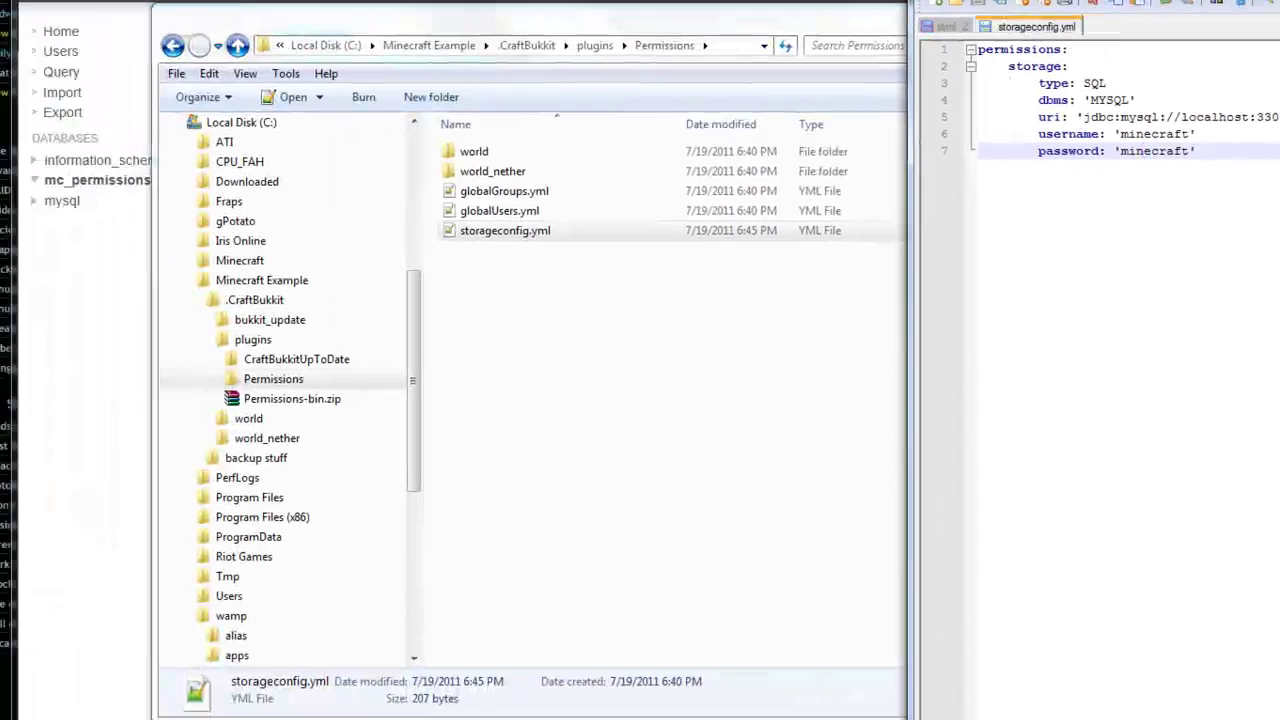
{"action": "left_click", "coordinate": [608, 305]}
{"action": "left_click", "coordinate": [540, 230]}
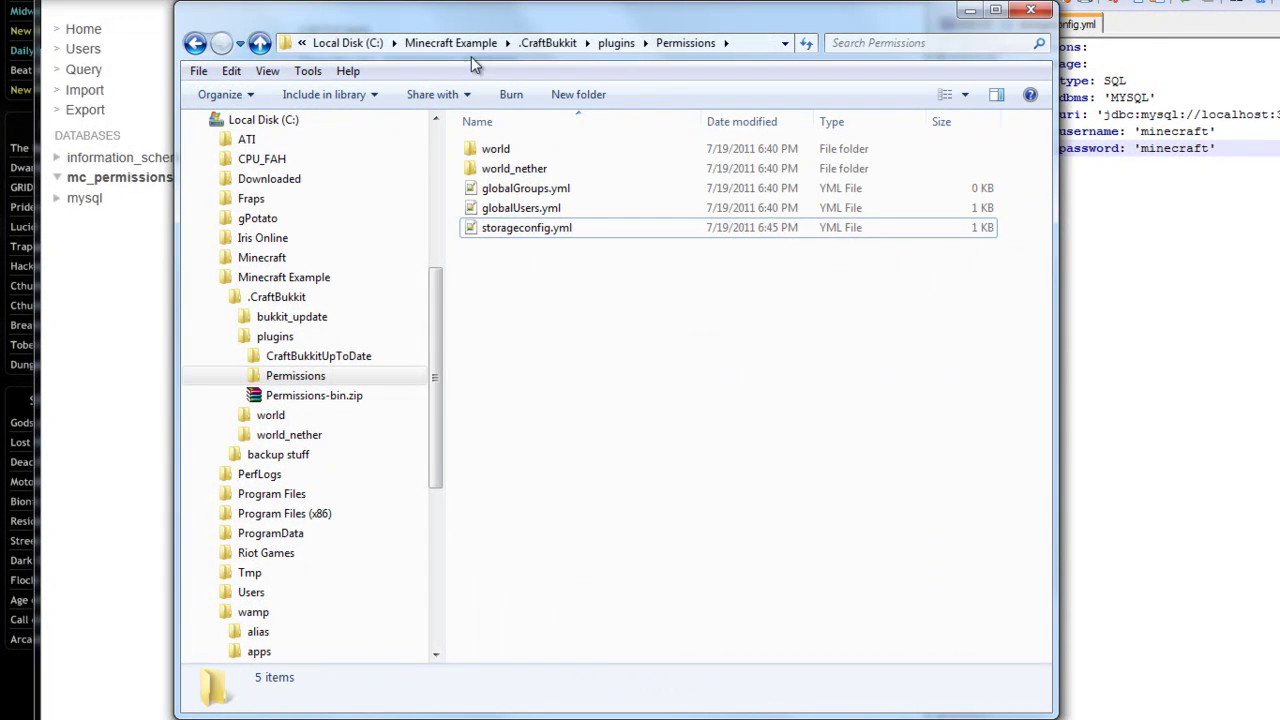
{"action": "left_click", "coordinate": [546, 43]}
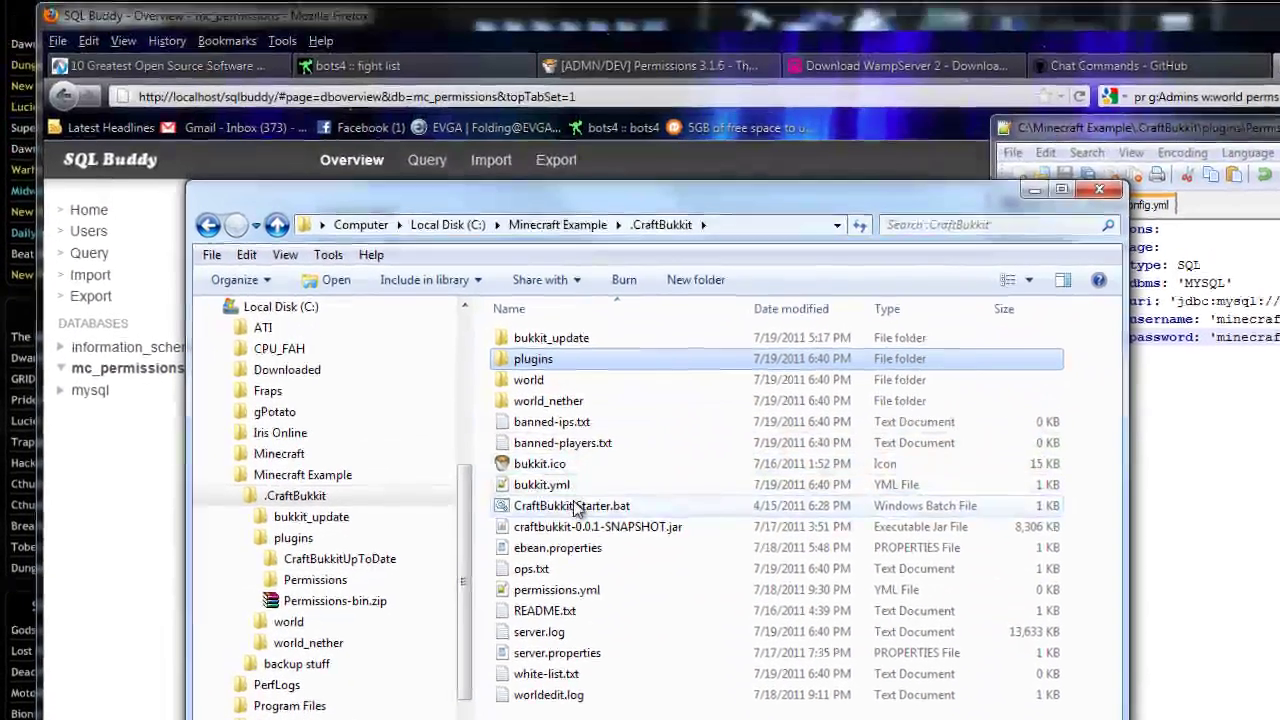
{"action": "double_click", "coordinate": [577, 508]}
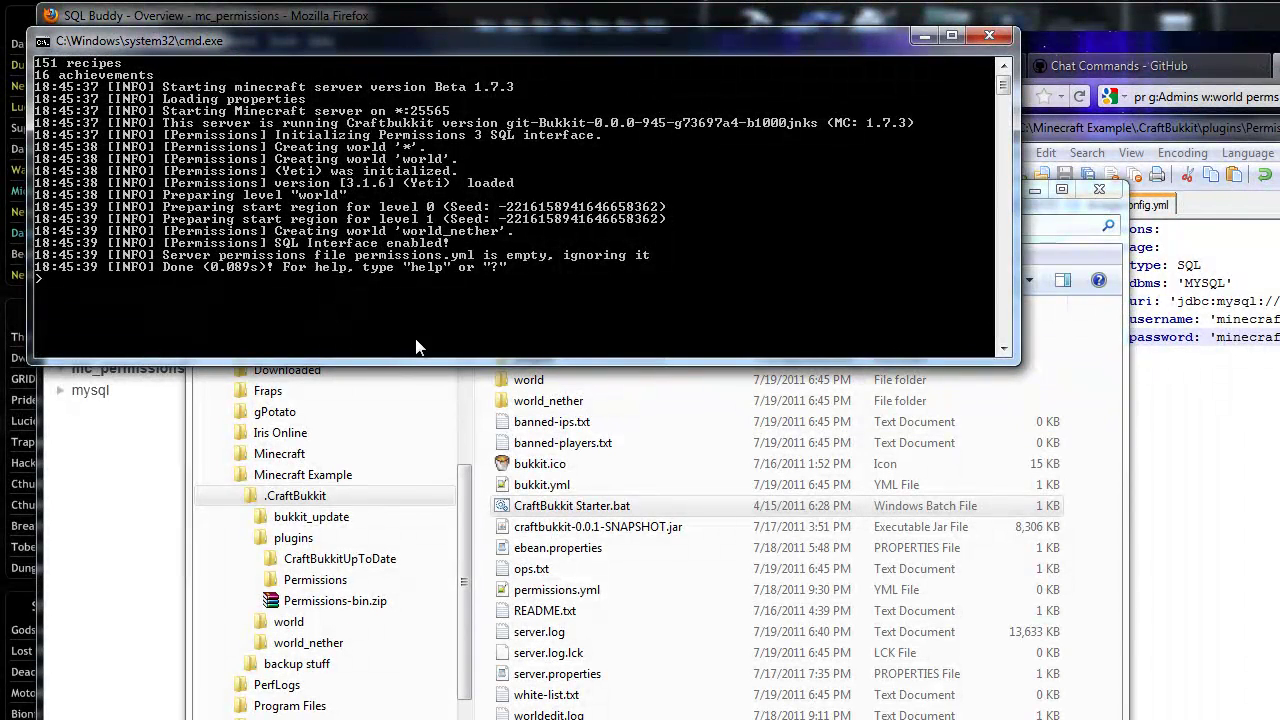
{"action": "left_click", "coordinate": [1086, 4]}
{"action": "left_click", "coordinate": [1080, 199]}
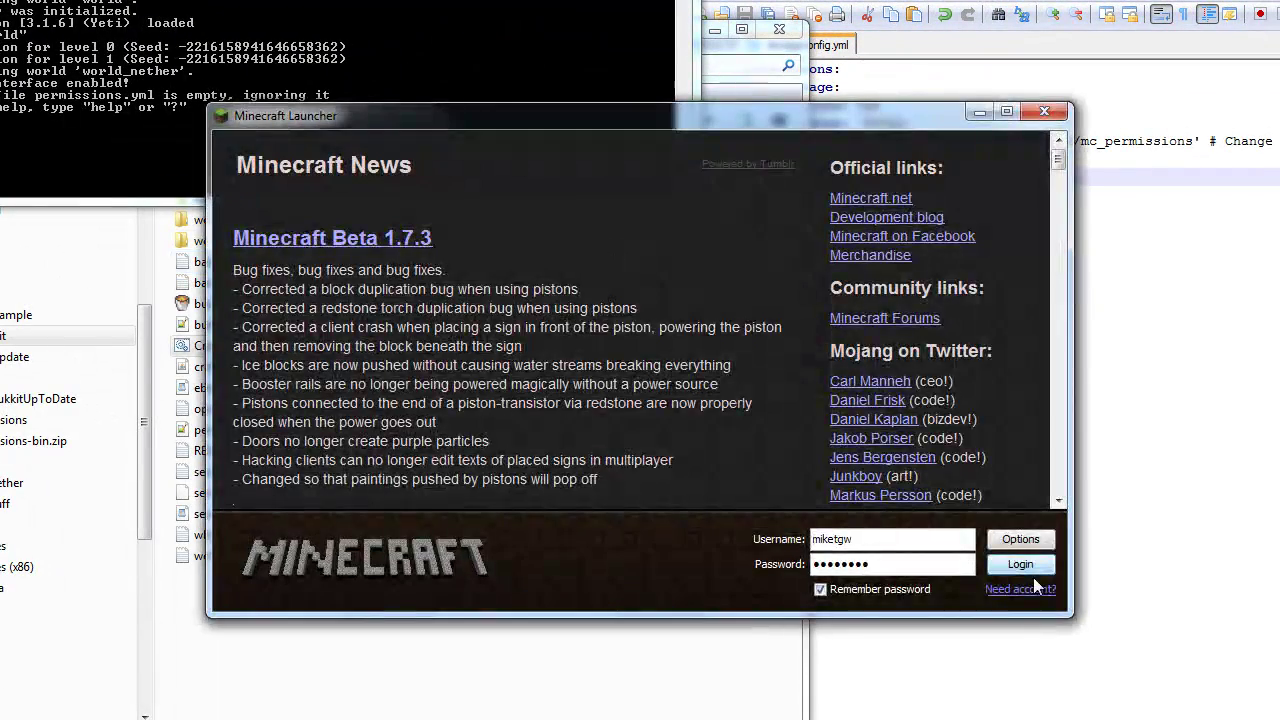
Log in on the Minecraft launcher and connect to the local multiplayer server.
{"action": "left_click", "coordinate": [1025, 568]}
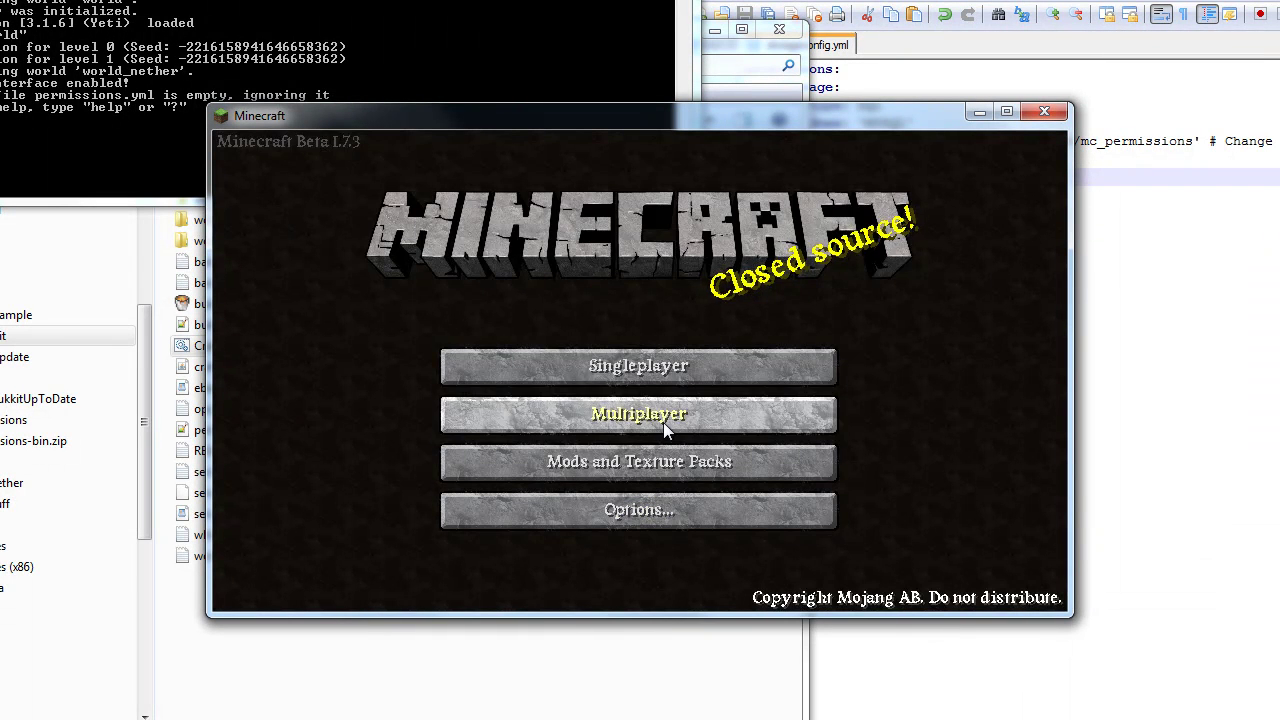
{"action": "left_click", "coordinate": [663, 416]}
{"action": "left_click", "coordinate": [657, 486]}
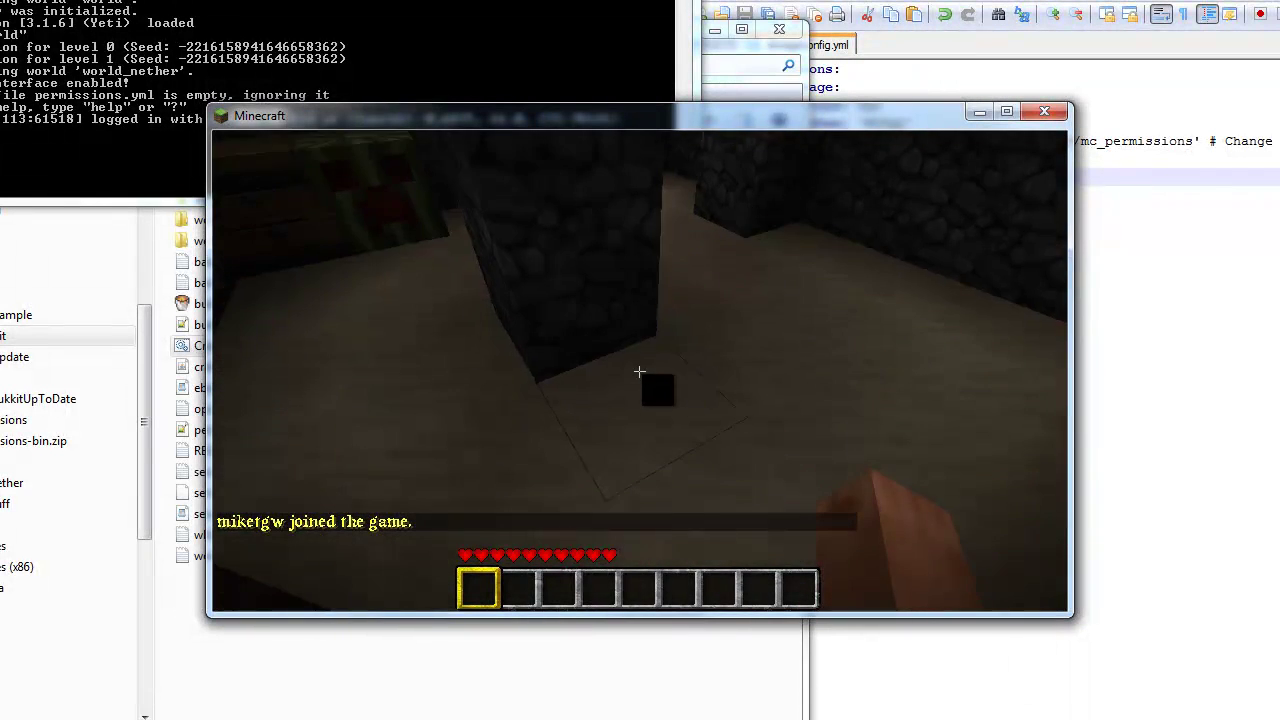
Break a floor block to test build rights, then disconnect from the server.
{"action": "left_click", "coordinate": [639, 371]}
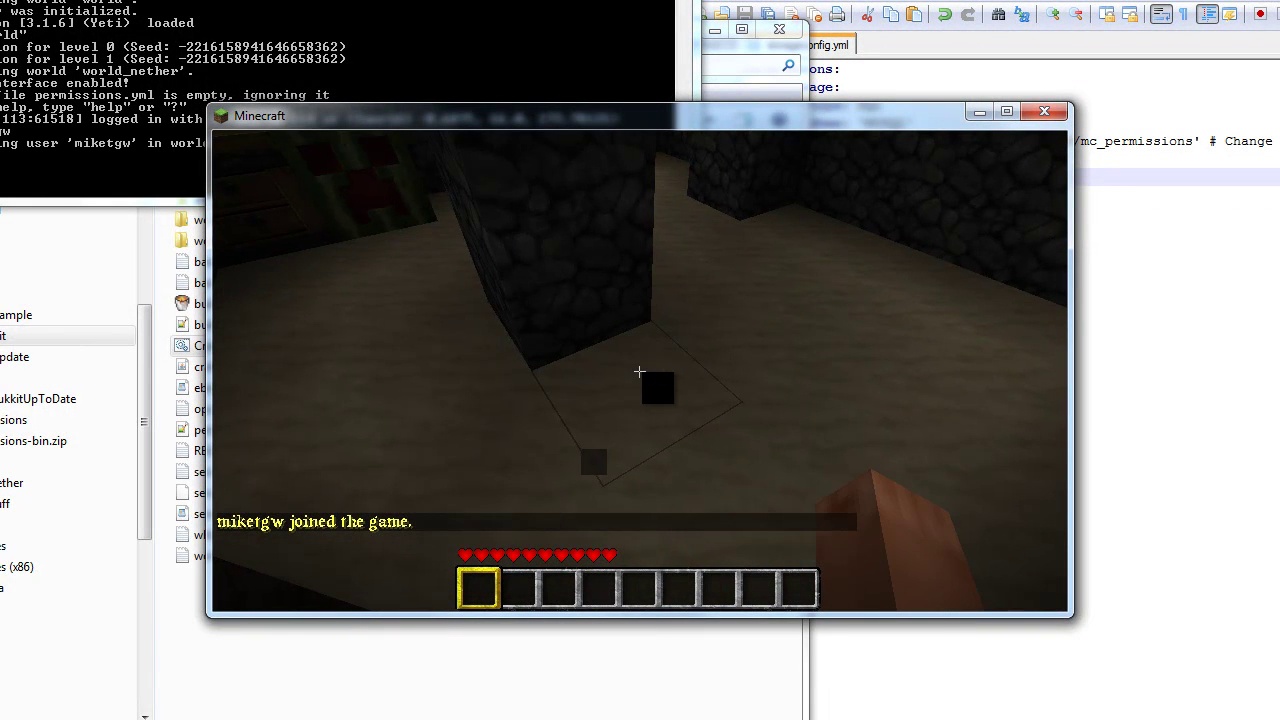
{"action": "left_click", "coordinate": [639, 371]}
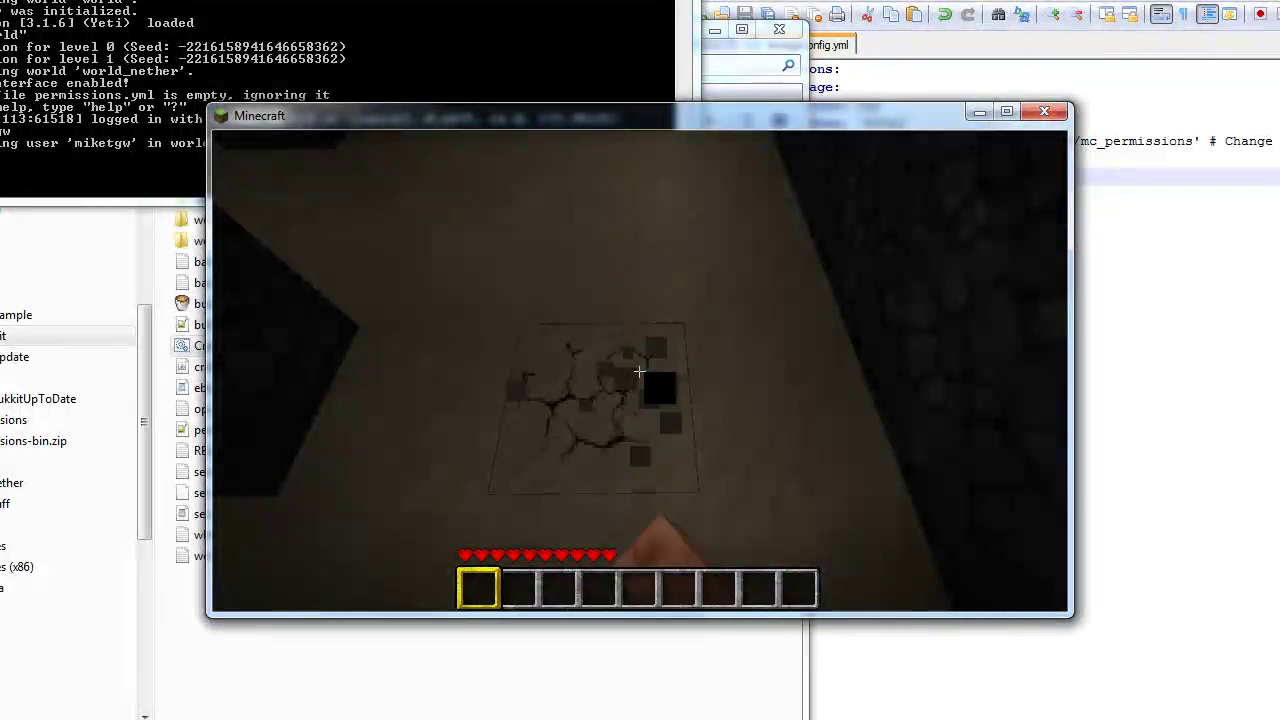
{"action": "left_click", "coordinate": [639, 371]}
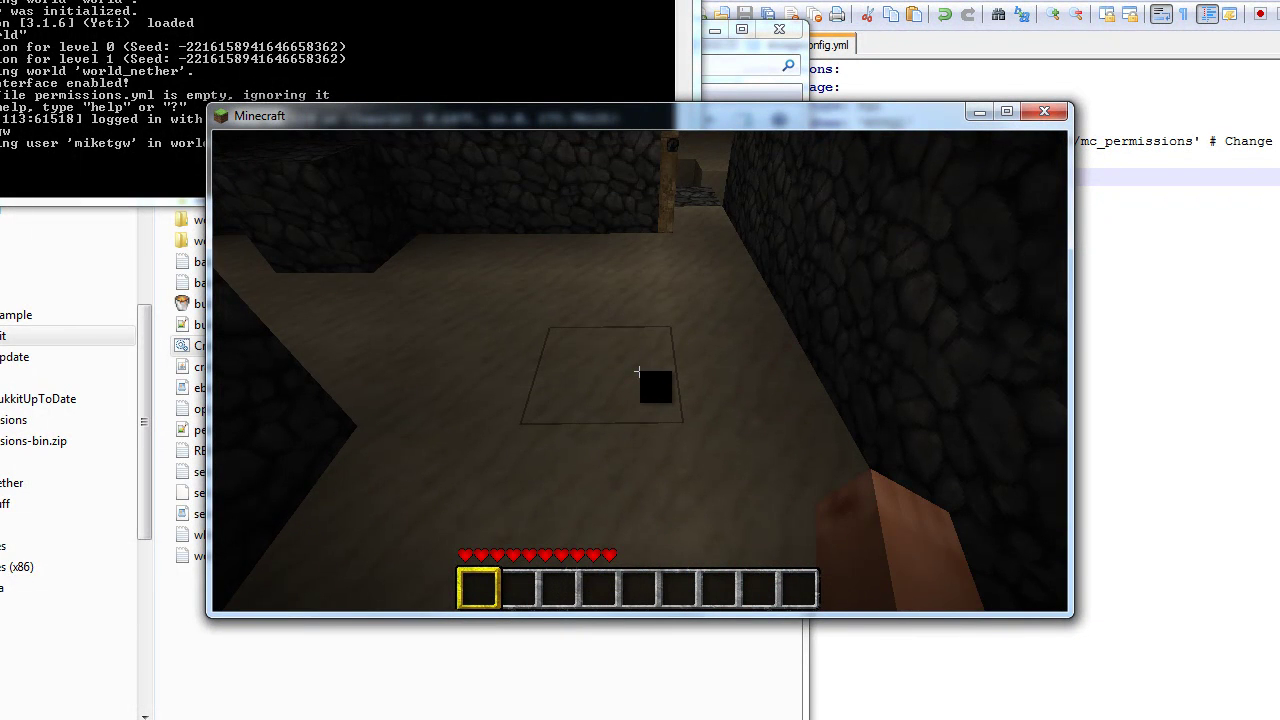
{"action": "key", "text": "Escape"}
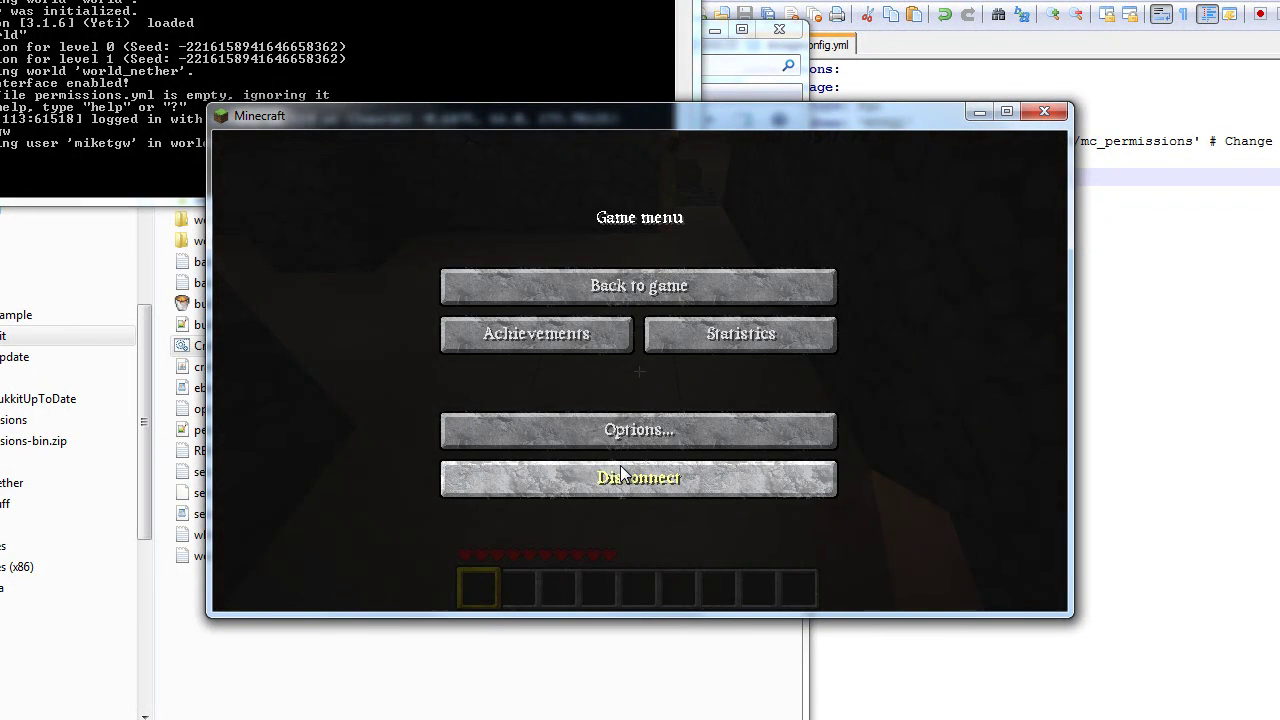
{"action": "left_click", "coordinate": [621, 474]}
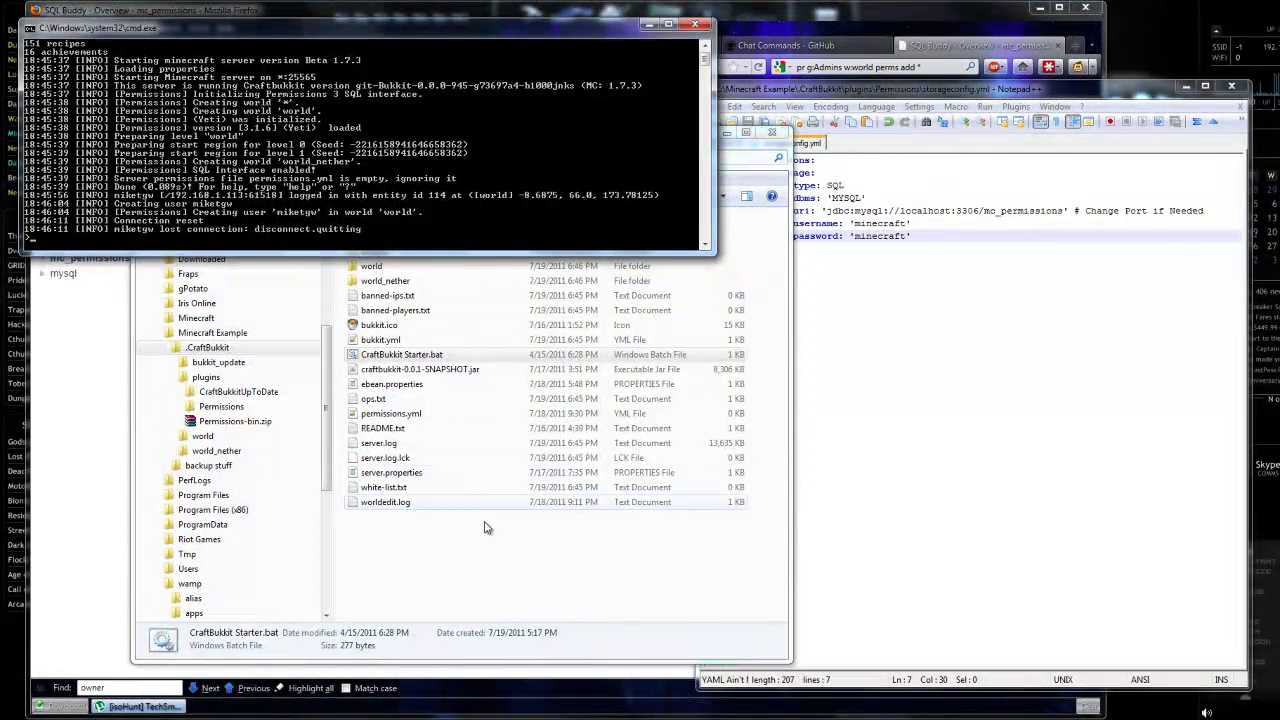
Reload the SQL Buddy mc_permissions overview and browse the prentries table's rows.
{"action": "left_click", "coordinate": [486, 523]}
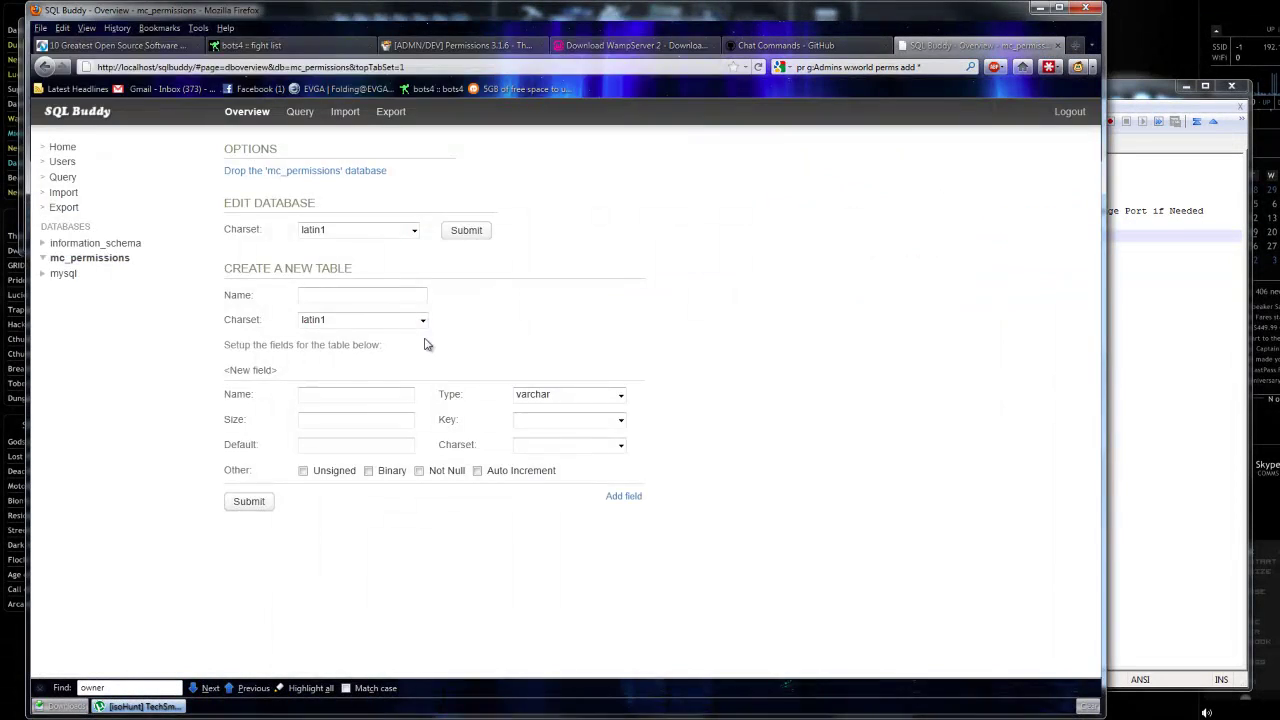
{"action": "right_click", "coordinate": [1114, 144]}
{"action": "left_click", "coordinate": [1164, 202]}
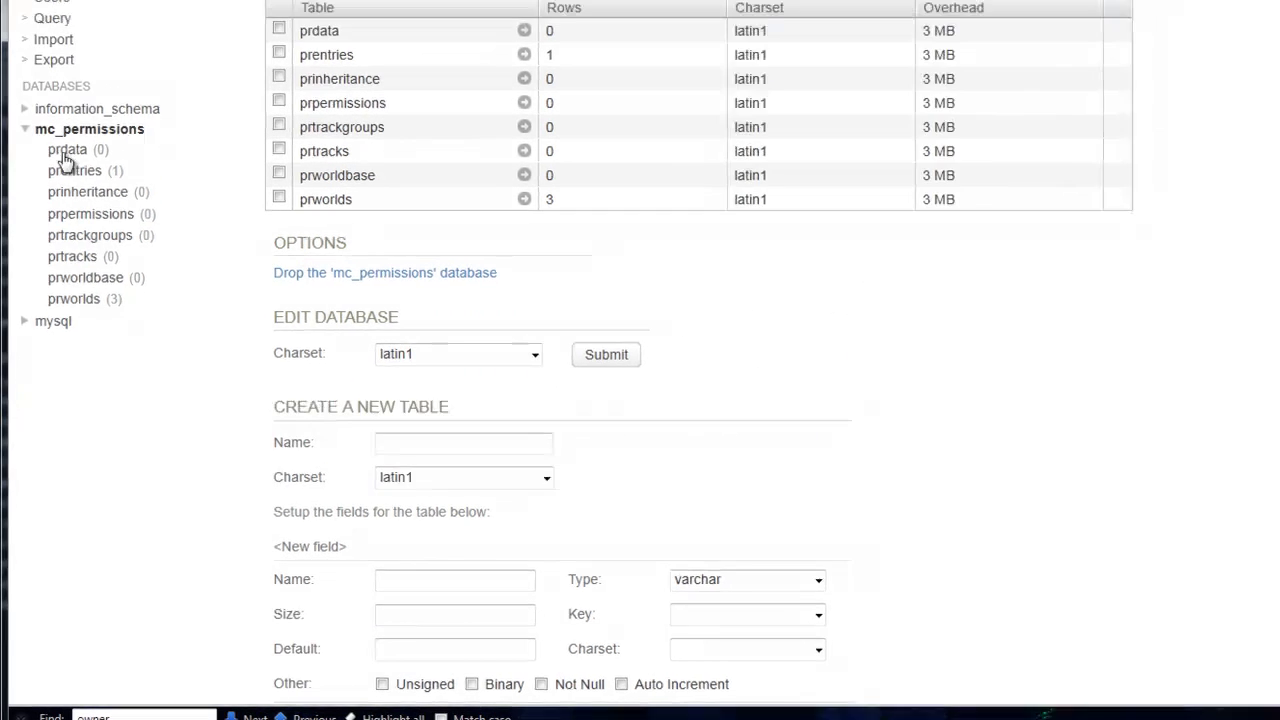
{"action": "left_click", "coordinate": [74, 170]}
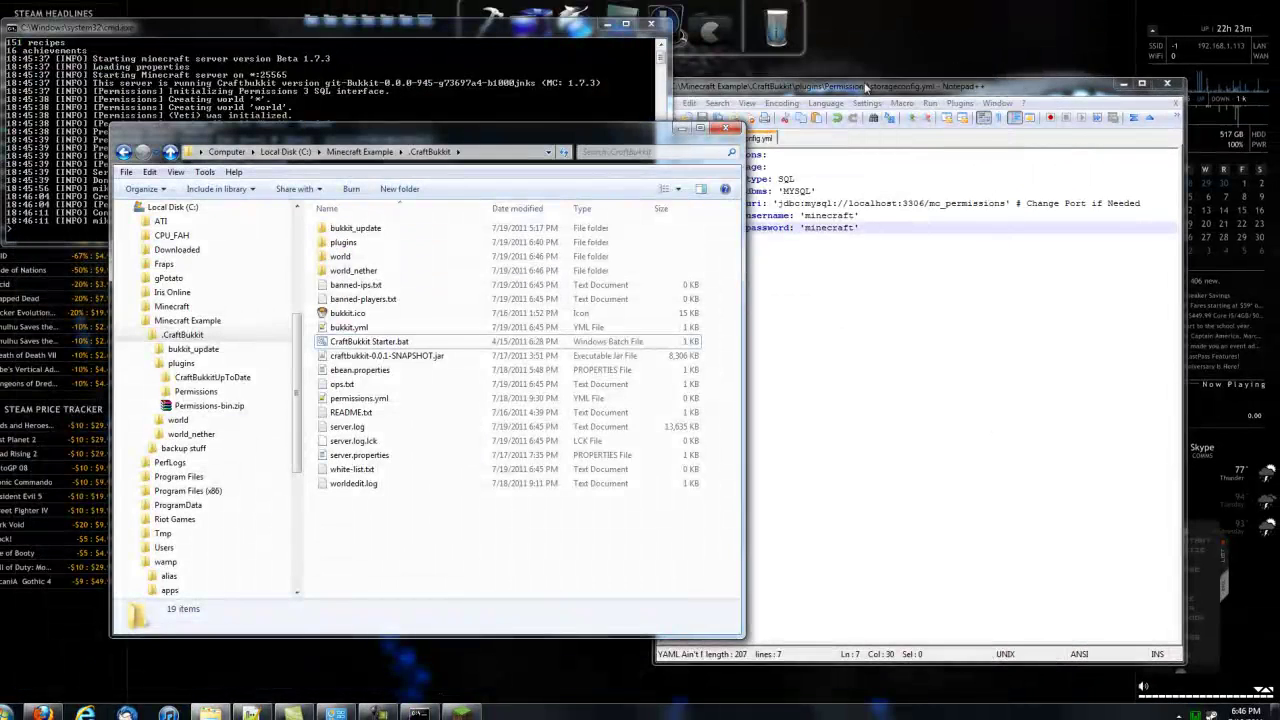
Copy the Admins group 'world create' command from Notepad++ and run it in the server console.
{"action": "left_click_drag", "start_coordinate": [866, 88], "coordinate": [980, 70]}
{"action": "left_click", "coordinate": [797, 123]}
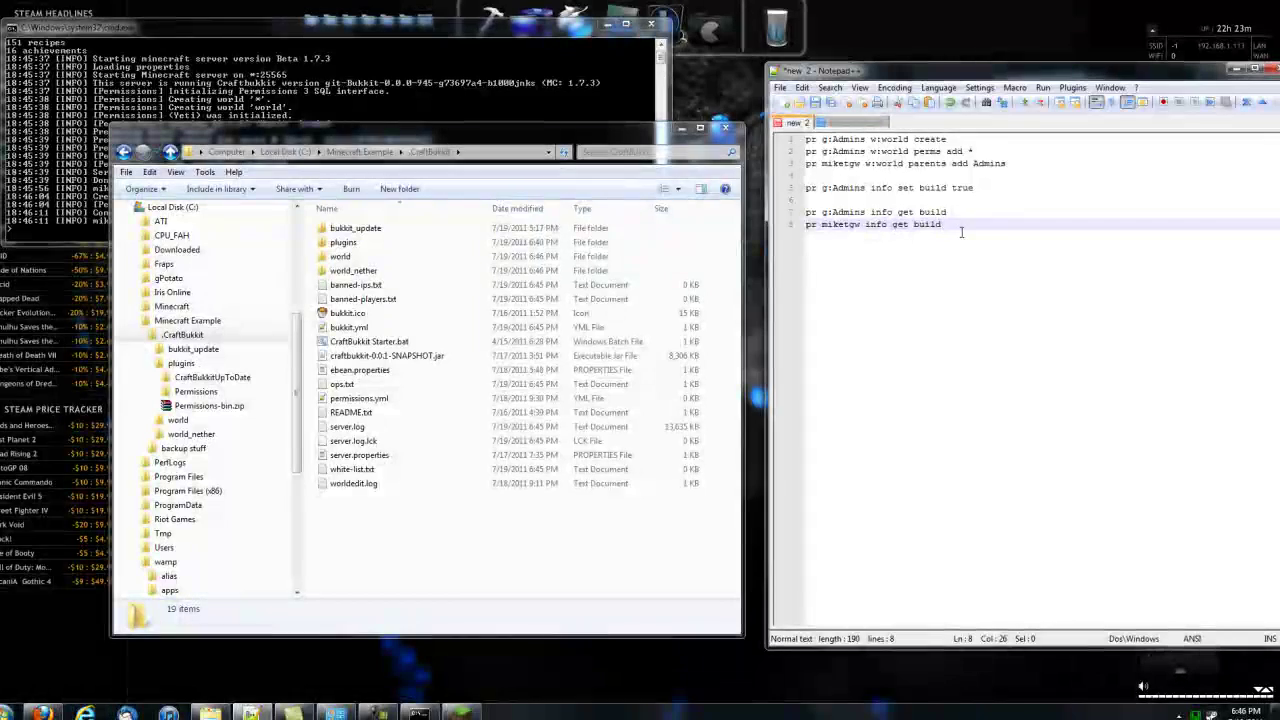
{"action": "left_click", "coordinate": [537, 35]}
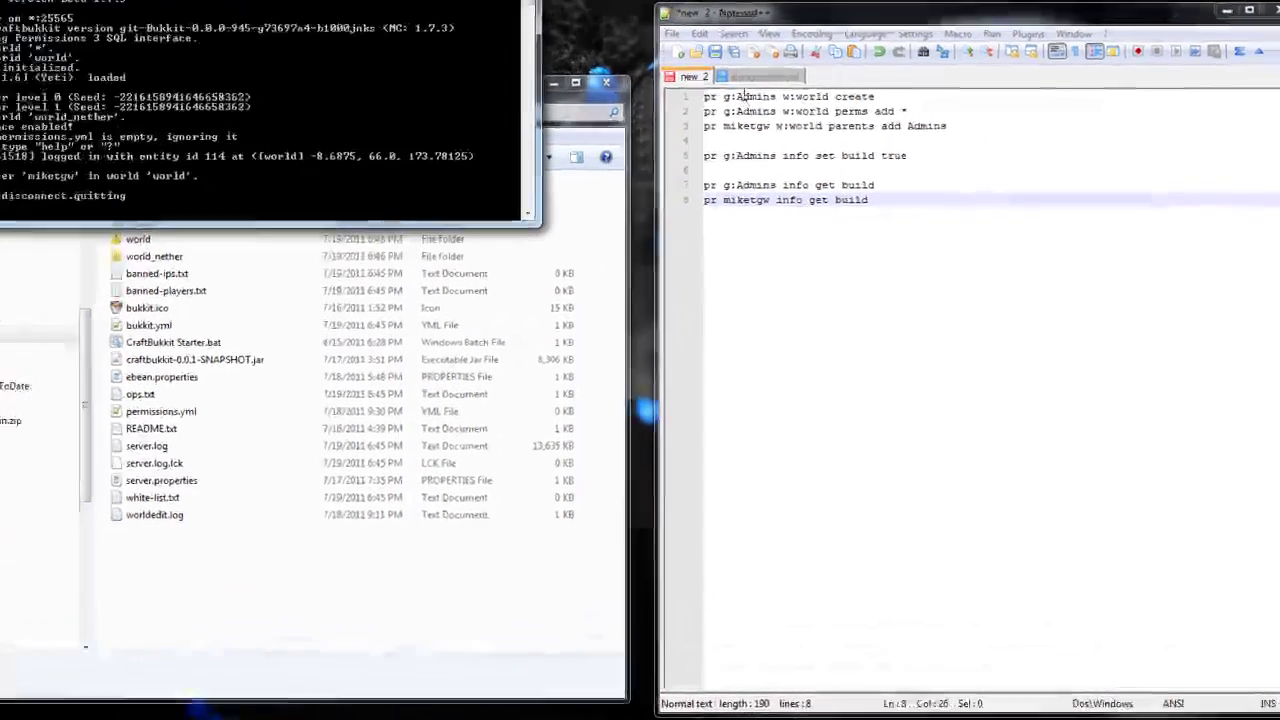
{"action": "left_click", "coordinate": [743, 95]}
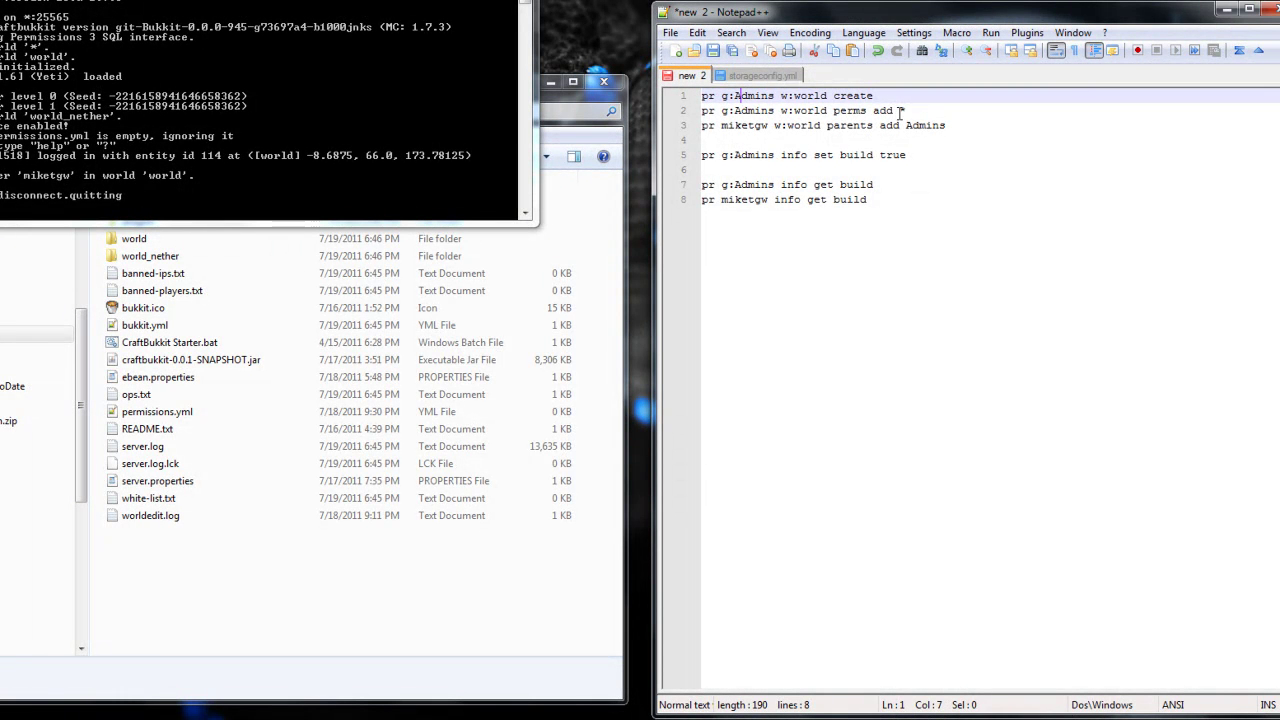
{"action": "left_click_drag", "start_coordinate": [899, 111], "coordinate": [908, 113]}
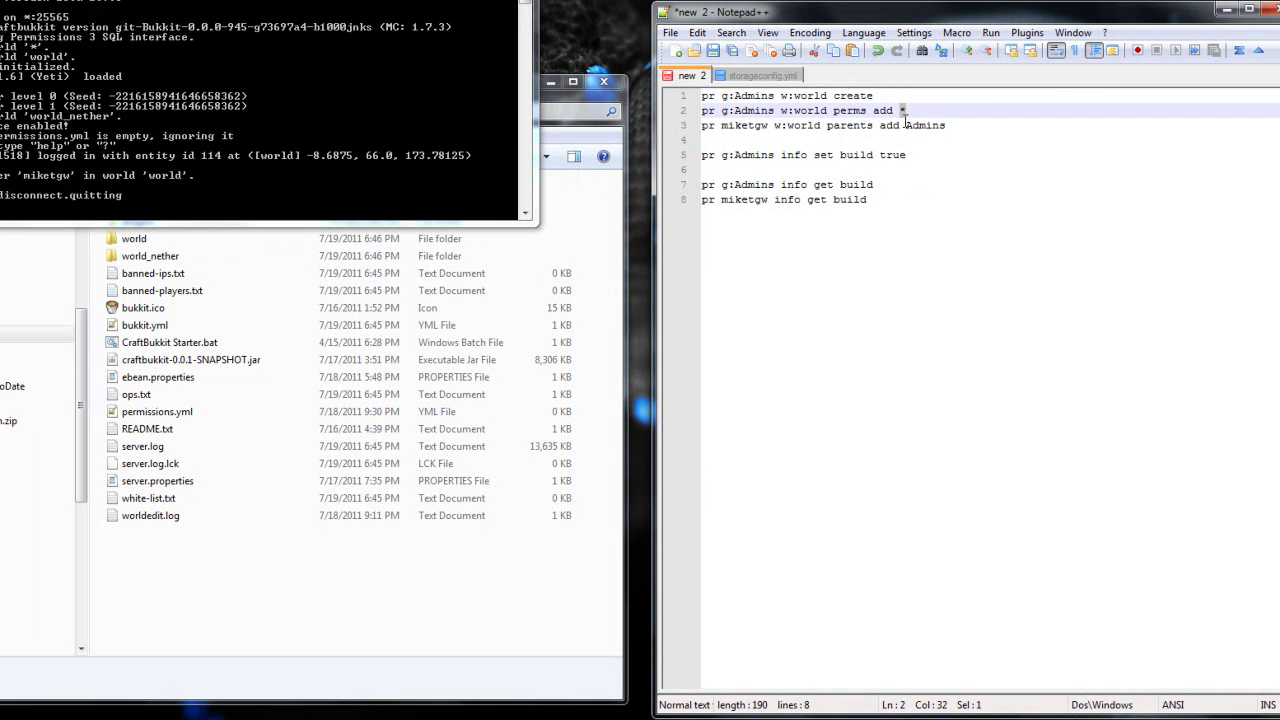
{"action": "left_click_drag", "start_coordinate": [718, 155], "coordinate": [898, 155]}
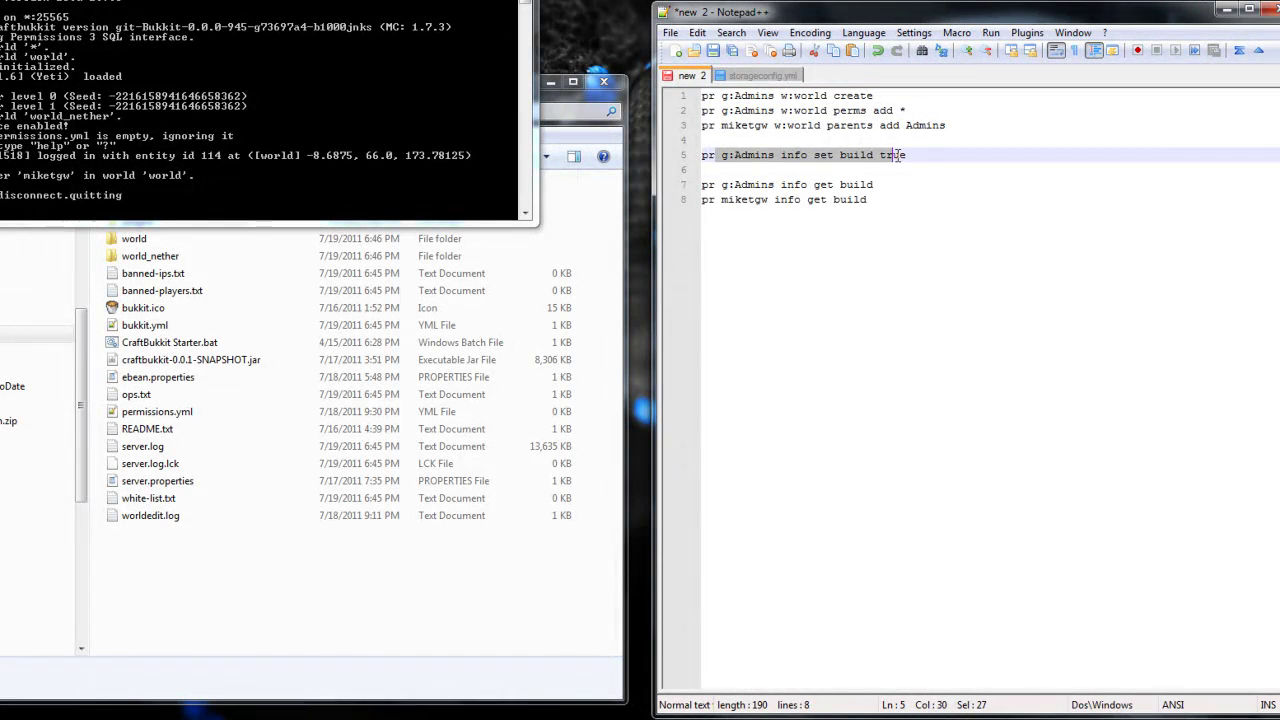
{"action": "triple_click", "coordinate": [786, 97]}
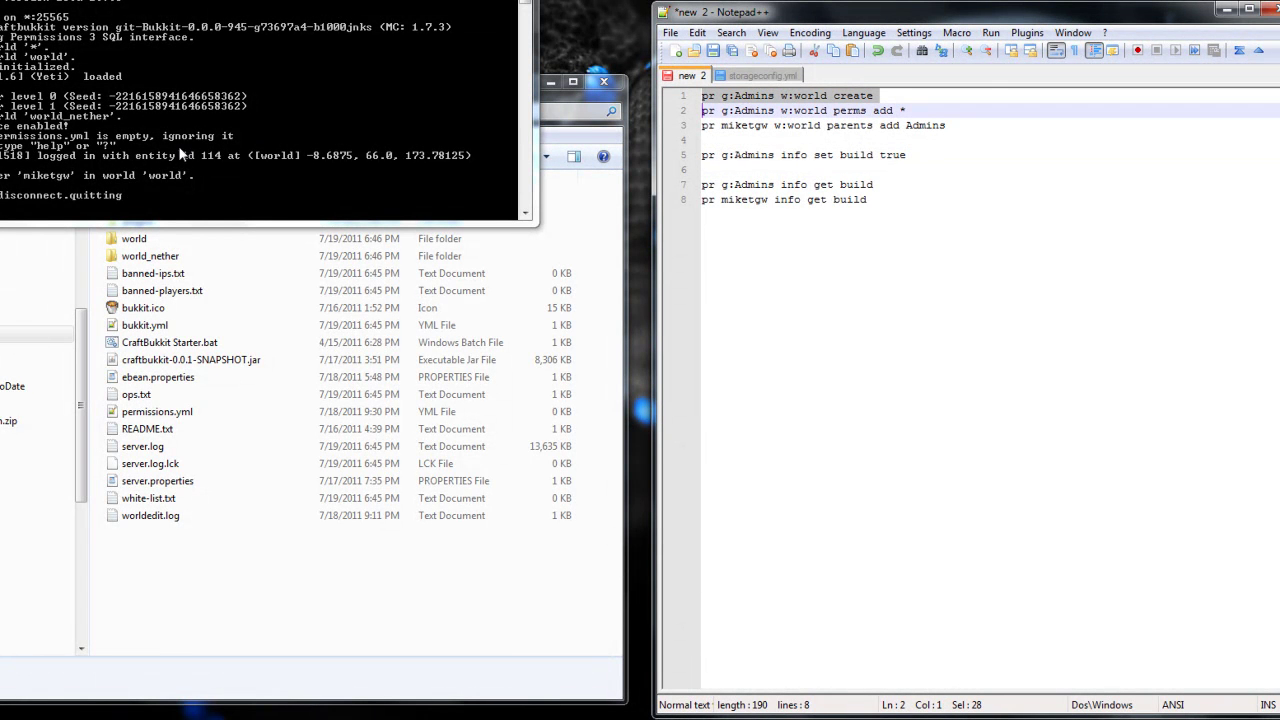
{"action": "right_click", "coordinate": [142, 180]}
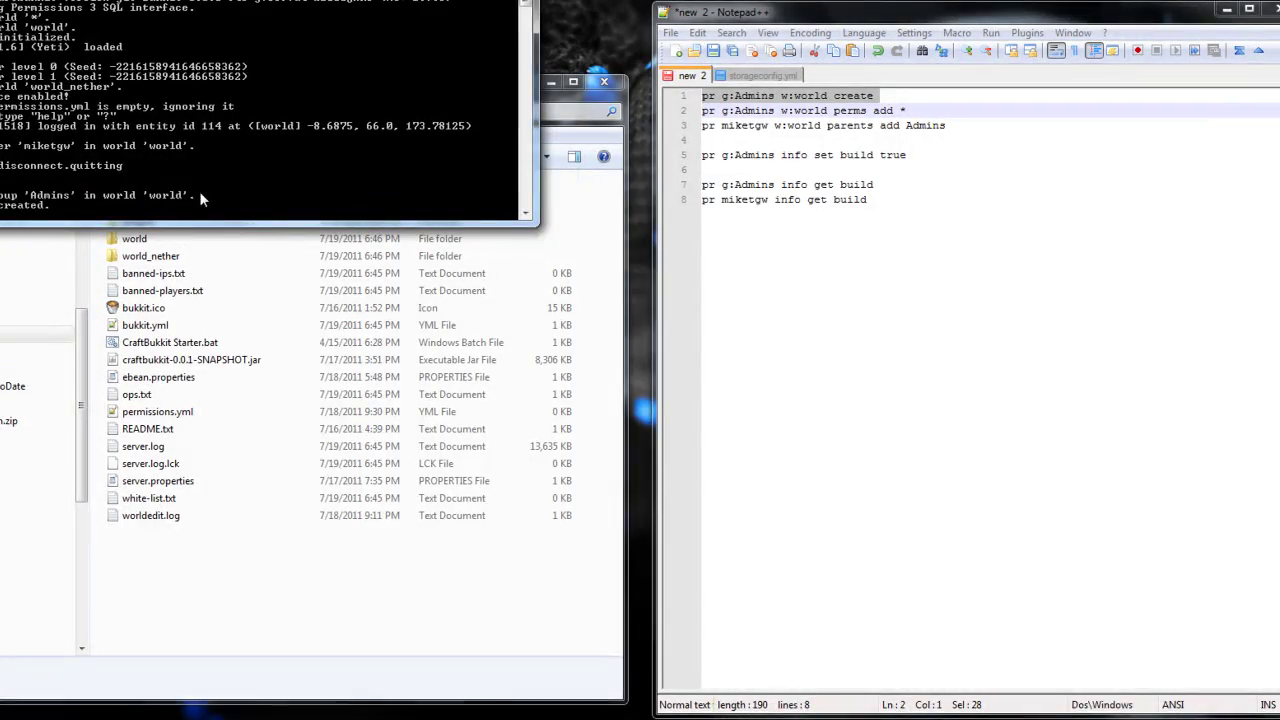
{"action": "triple_click", "coordinate": [762, 110]}
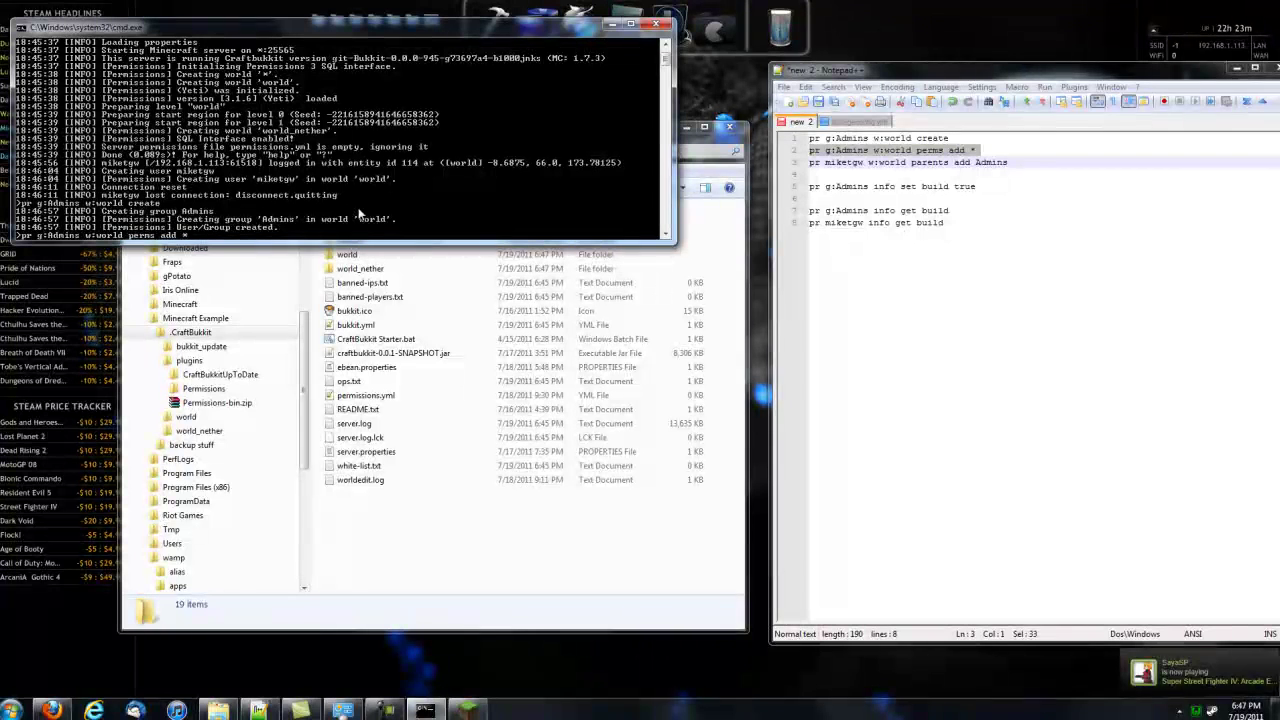
Grant Admins the * permission and run the command making the player inherit Admins.
{"action": "key", "text": "Return"}
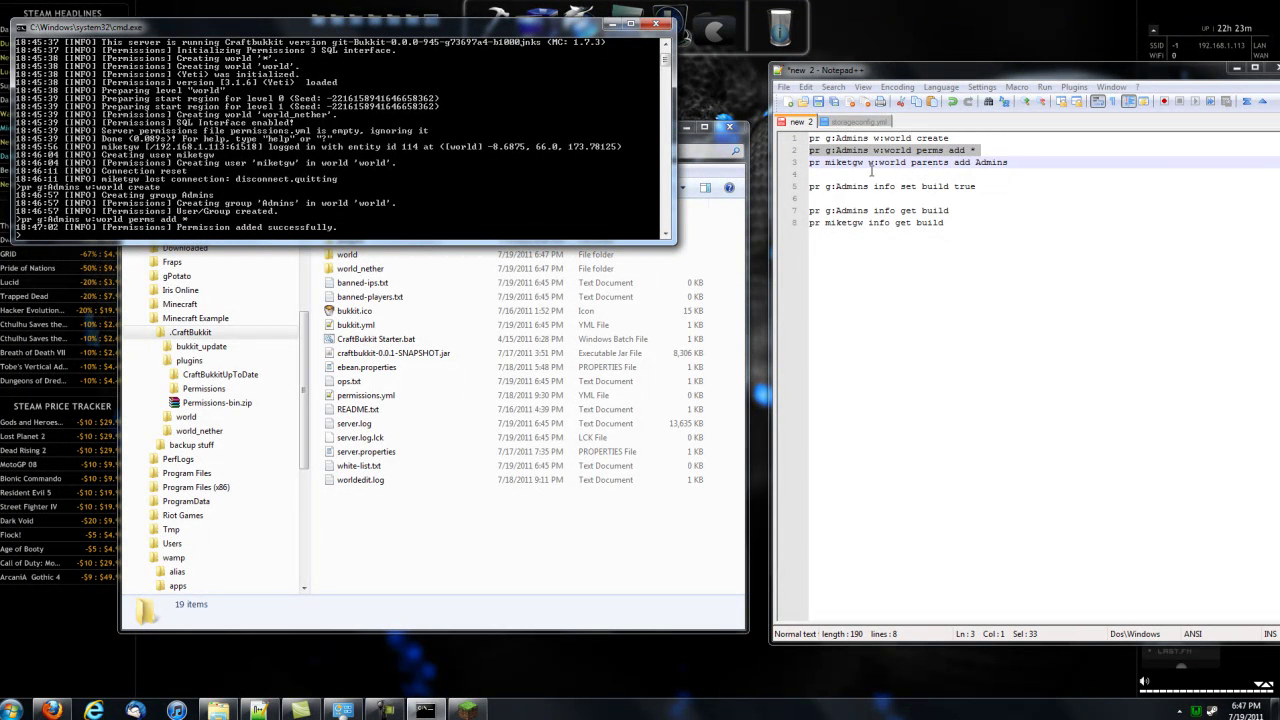
{"action": "triple_click", "coordinate": [879, 164]}
{"action": "key", "text": "ctrl+c"}
{"action": "left_click", "coordinate": [410, 200]}
{"action": "right_click", "coordinate": [410, 200]}
{"action": "key", "text": "Return"}
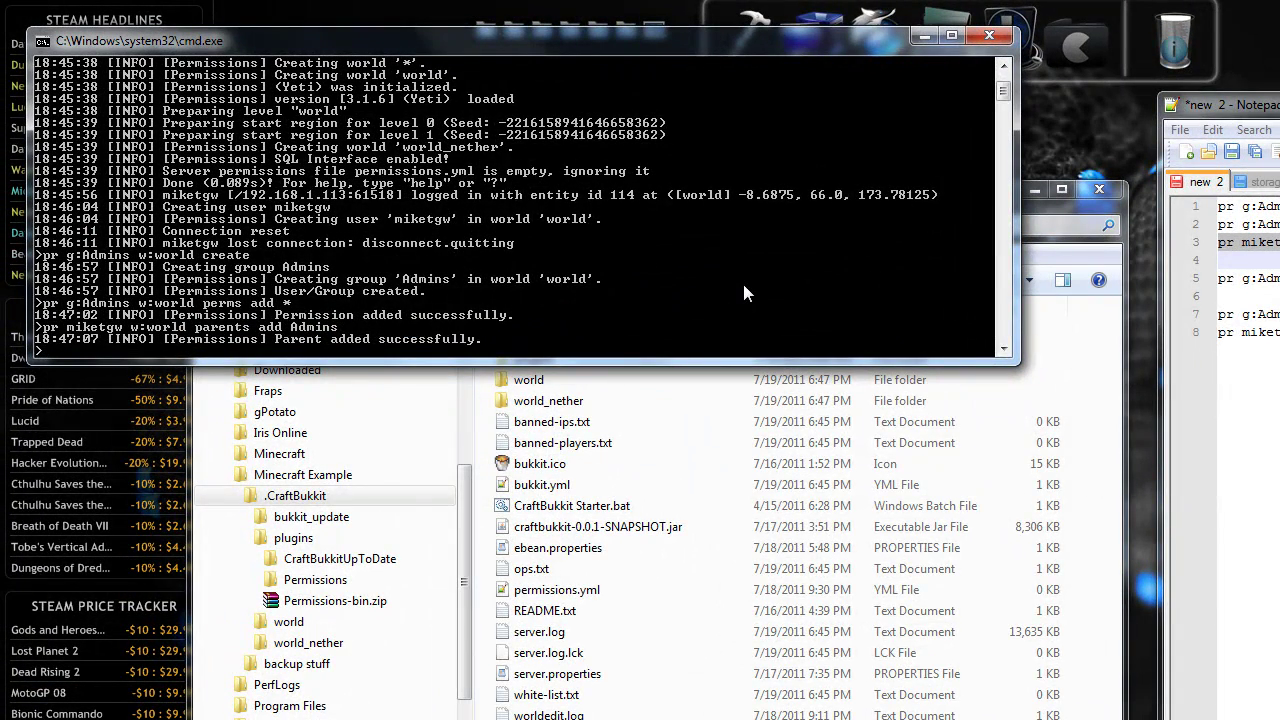
Rerun the parent command with a trimmed player name, then set Admins build to true.
{"action": "right_click", "coordinate": [742, 280]}
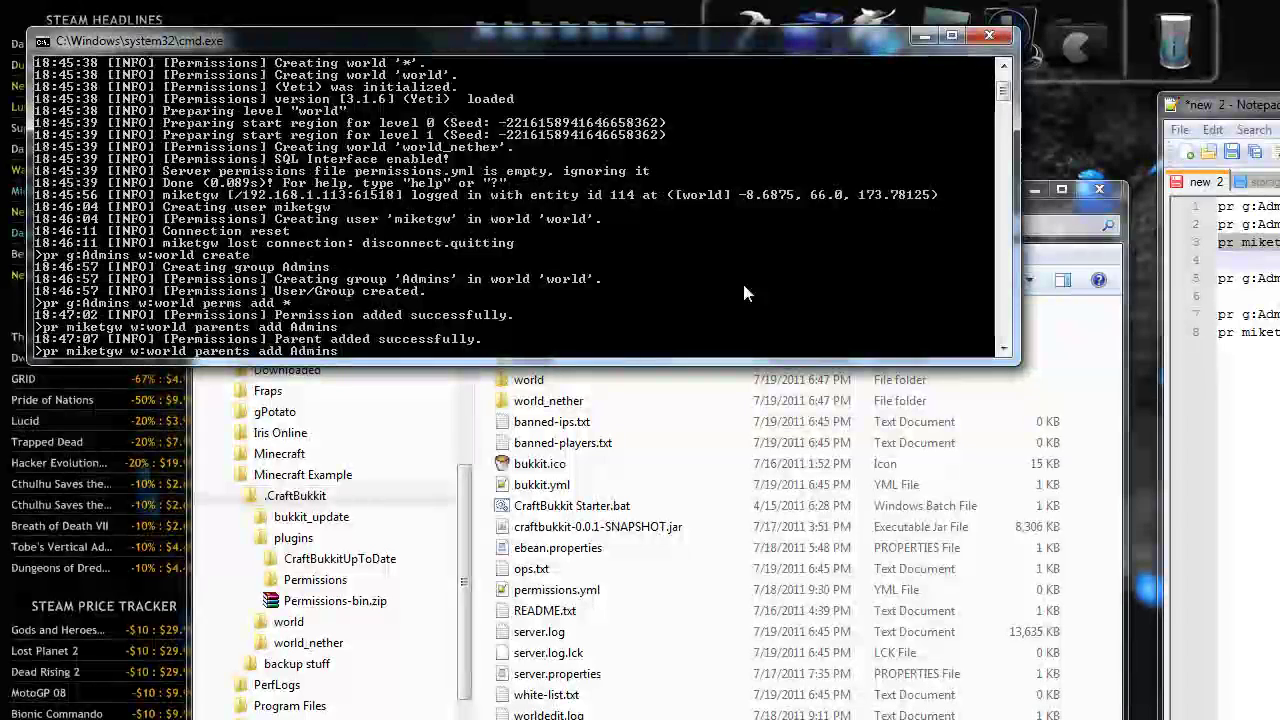
{"action": "key", "text": "BackSpace"}
{"action": "key", "text": "BackSpace"}
{"action": "key", "text": "BackSpace"}
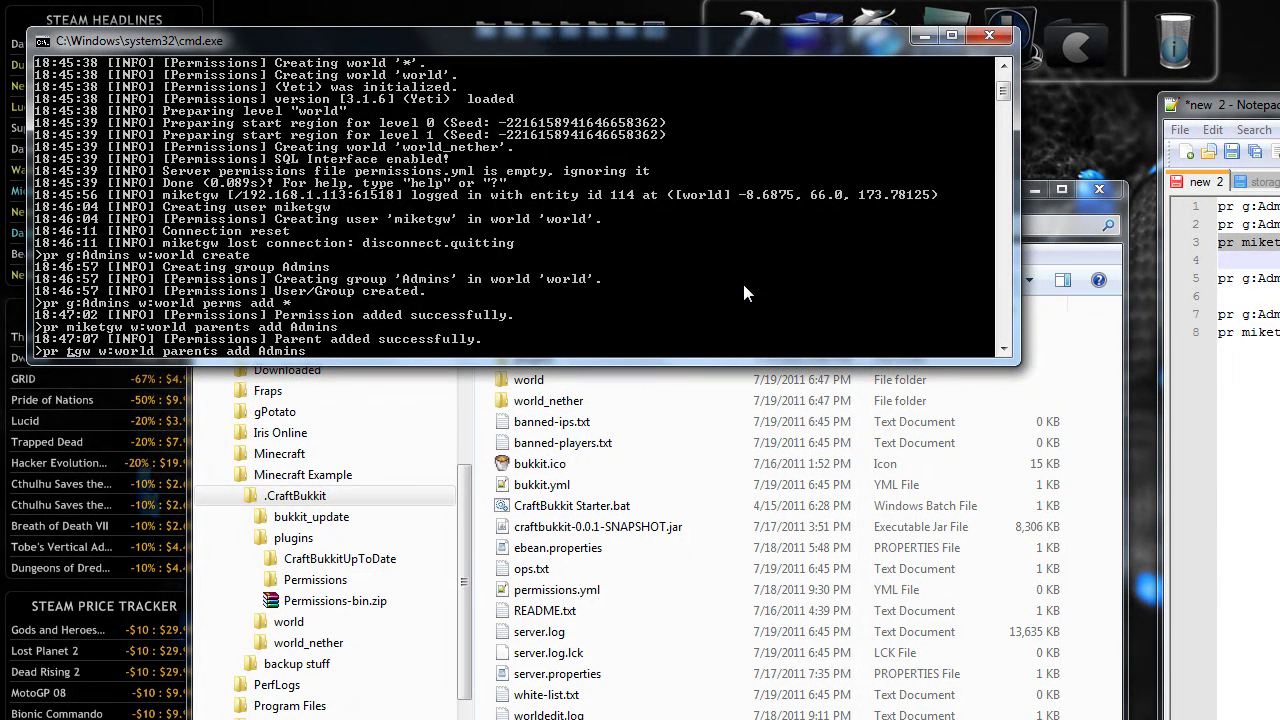
{"action": "key", "text": "Return"}
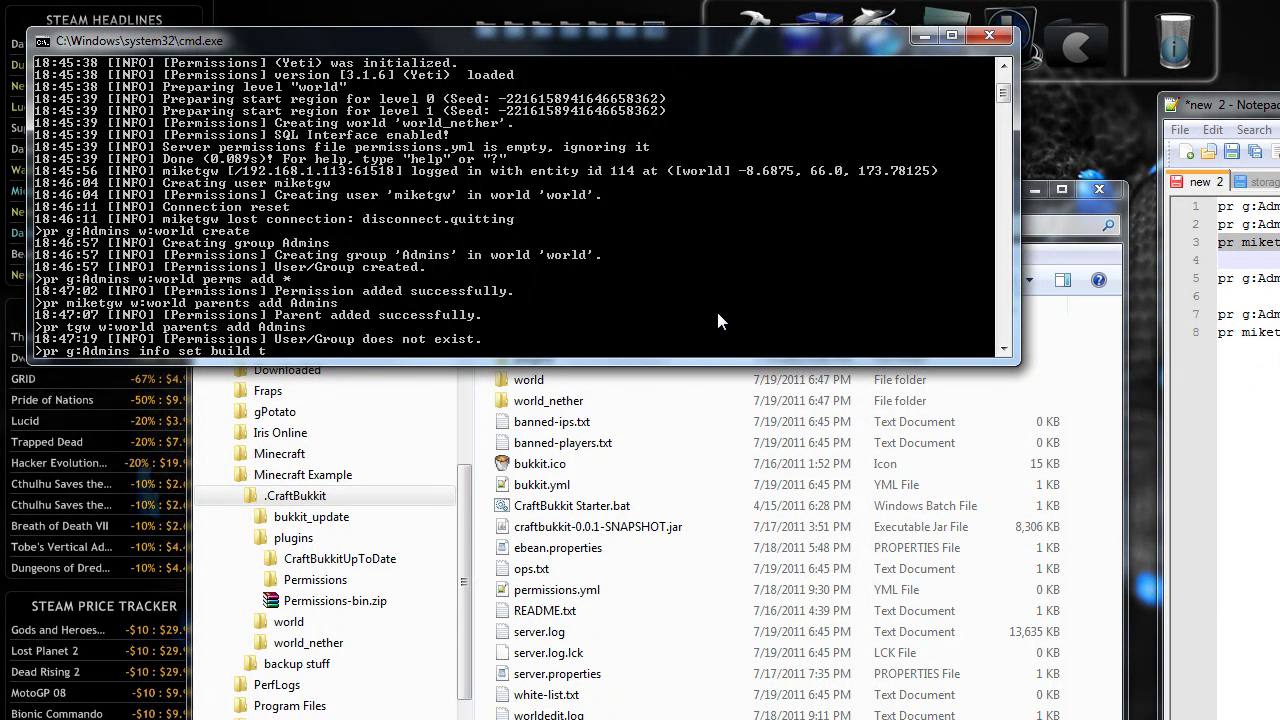
{"action": "key", "text": "Return"}
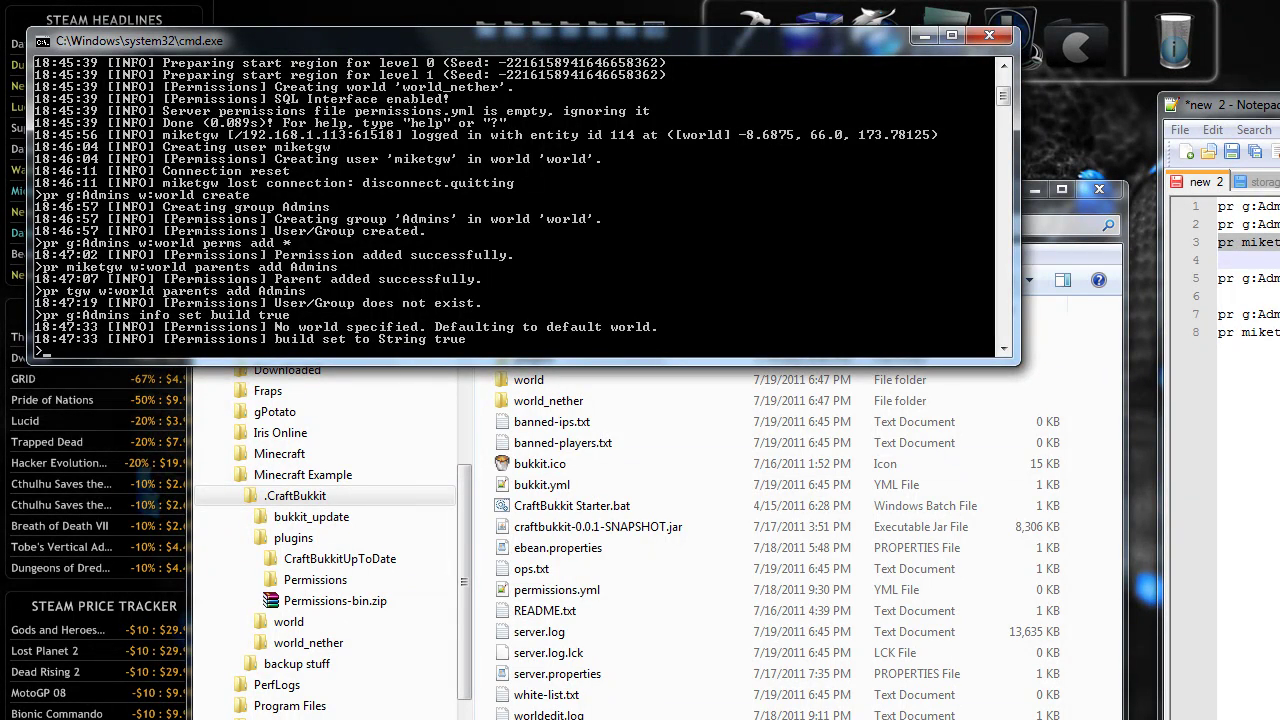
{"action": "key", "text": "alt+Tab"}
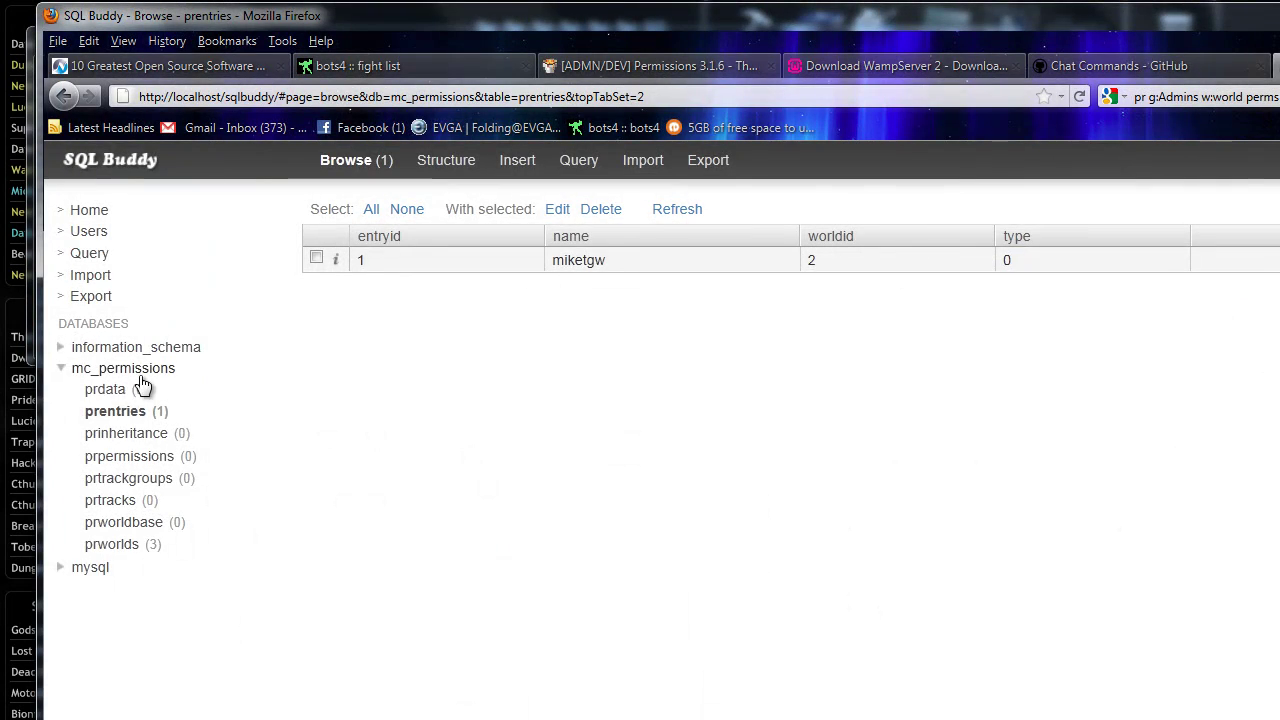
Reload SQL Buddy to confirm prdata shows build true for entry 2, then select the two 'info get build' notes lines.
{"action": "right_click", "coordinate": [1034, 436]}
{"action": "left_click", "coordinate": [1082, 494]}
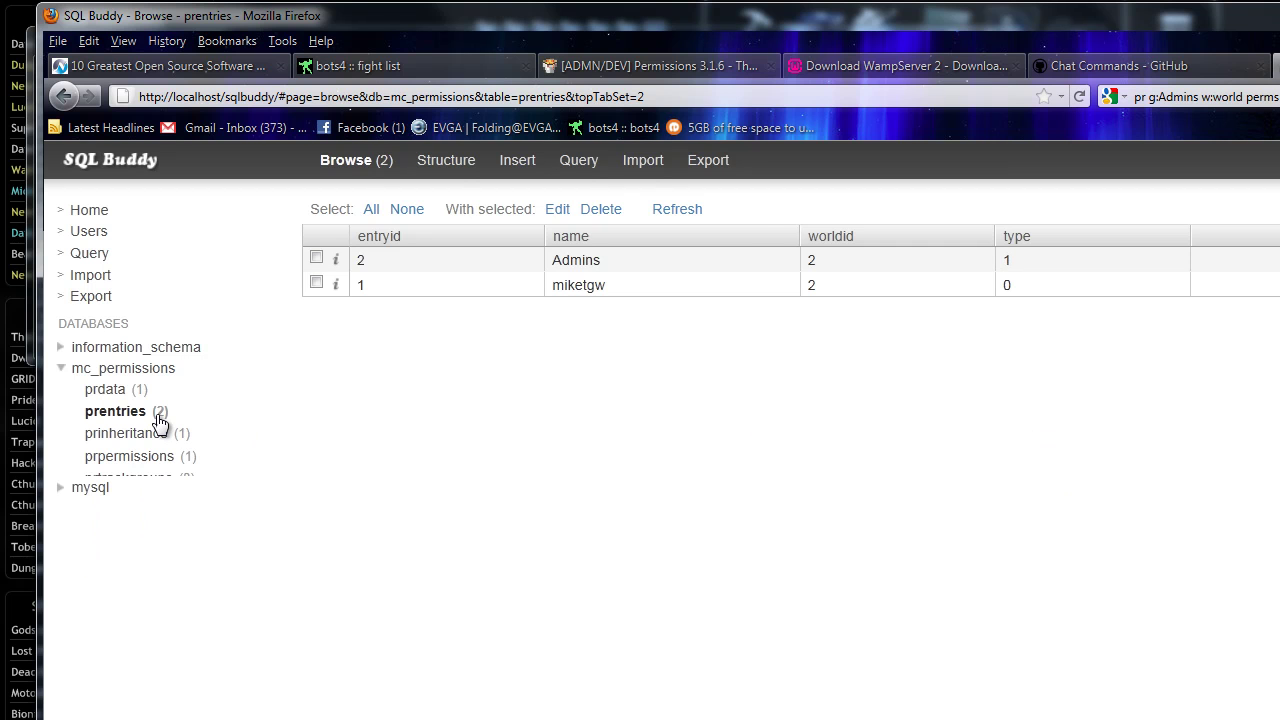
{"action": "left_click", "coordinate": [105, 390]}
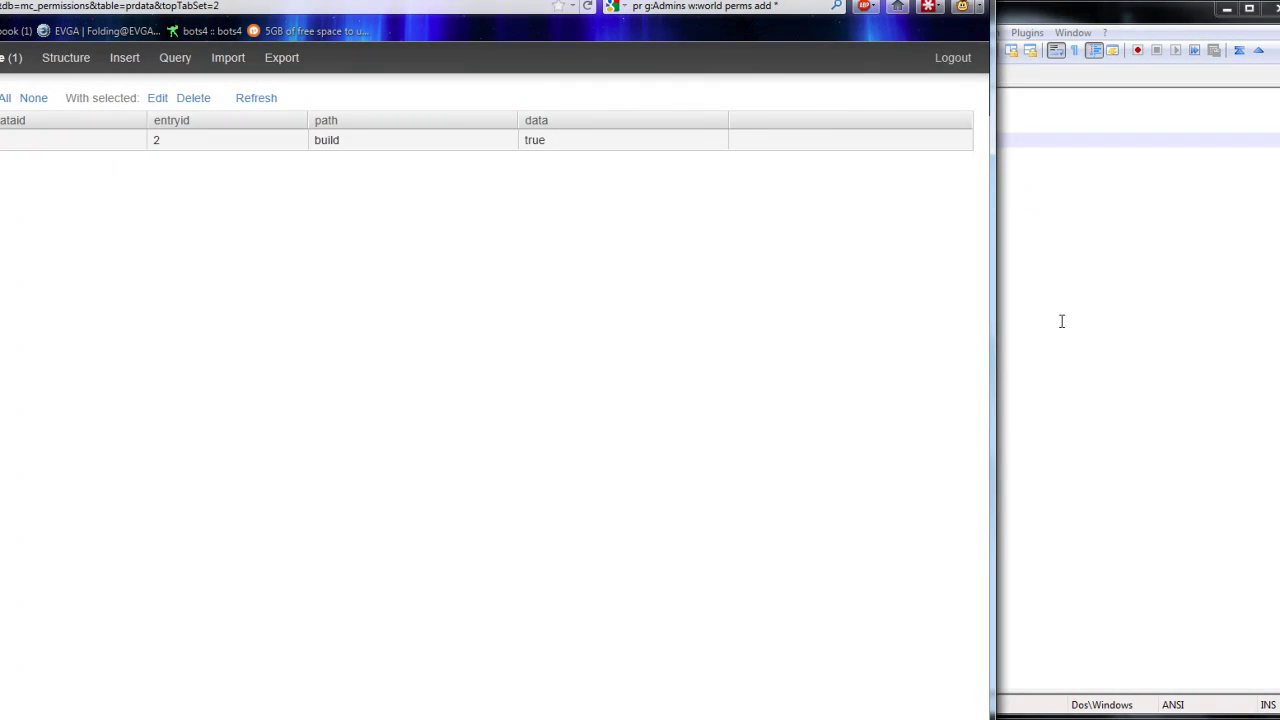
{"action": "left_click", "coordinate": [1087, 371]}
{"action": "left_click_drag", "start_coordinate": [911, 203], "coordinate": [686, 184]}
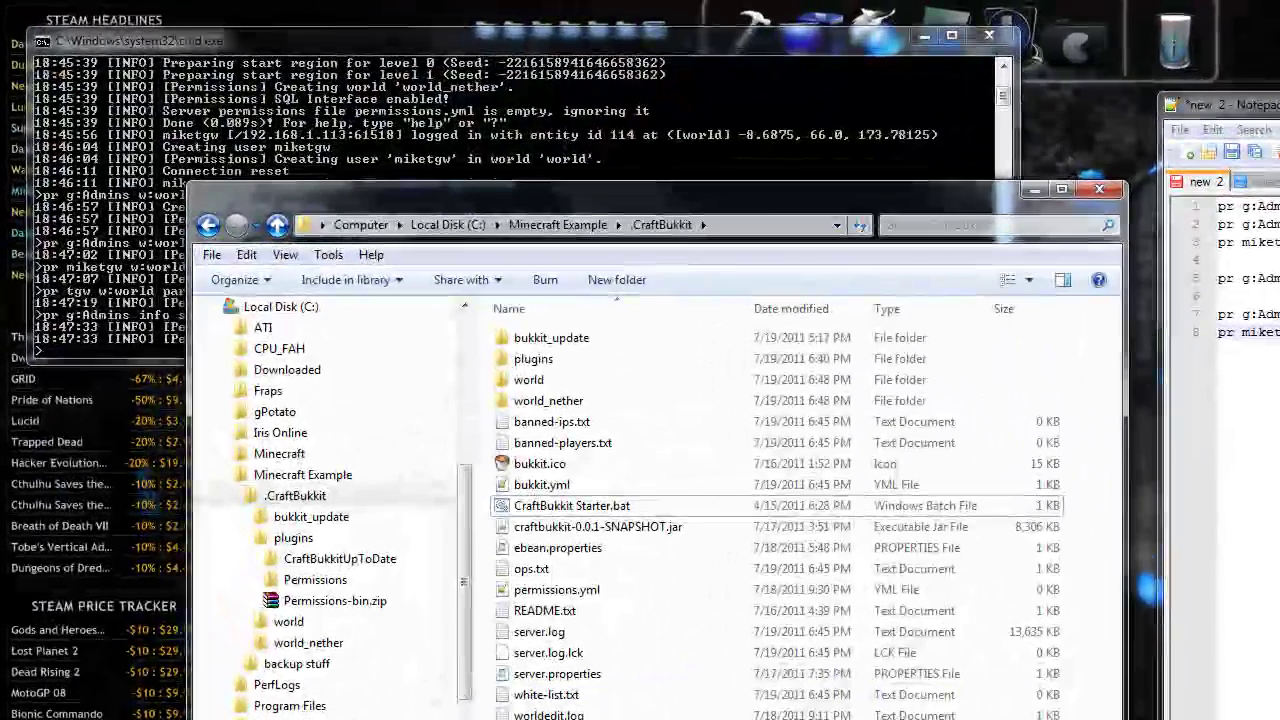
Run 'reload' in the server console to apply the new permissions.
{"action": "key", "text": "alt+Tab"}
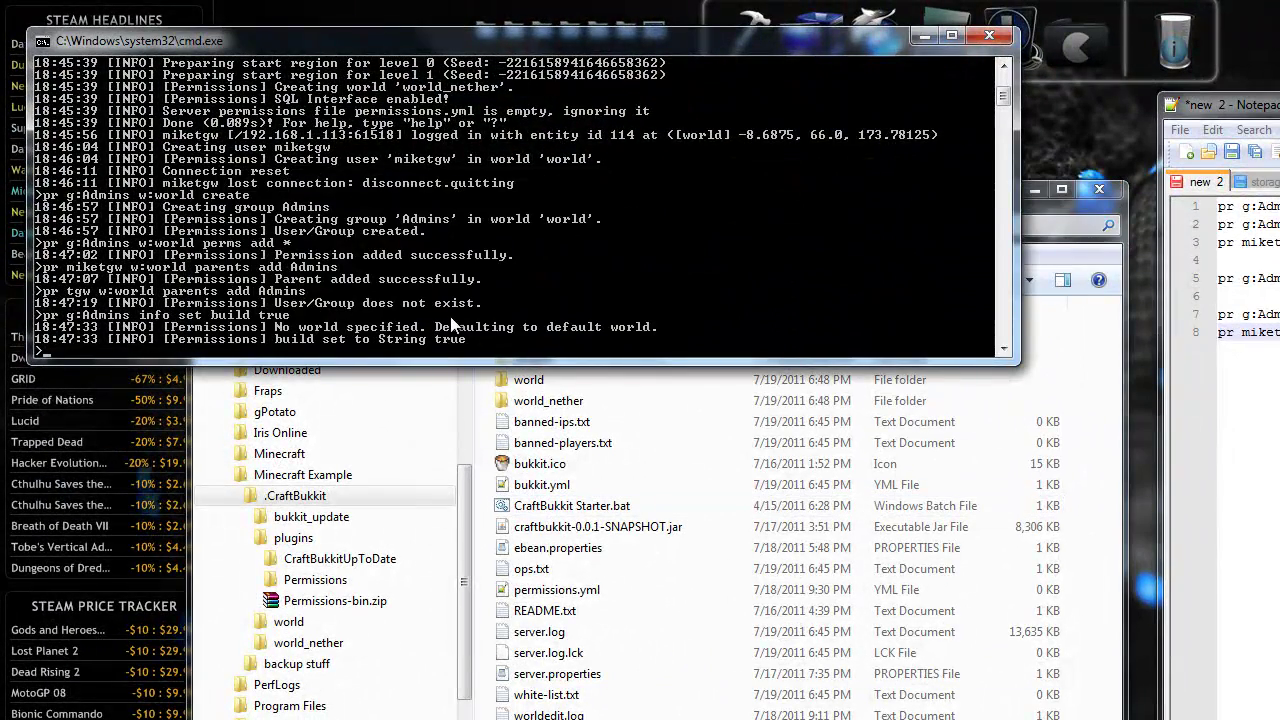
{"action": "type", "text": "reload"}
{"action": "key", "text": "Return"}
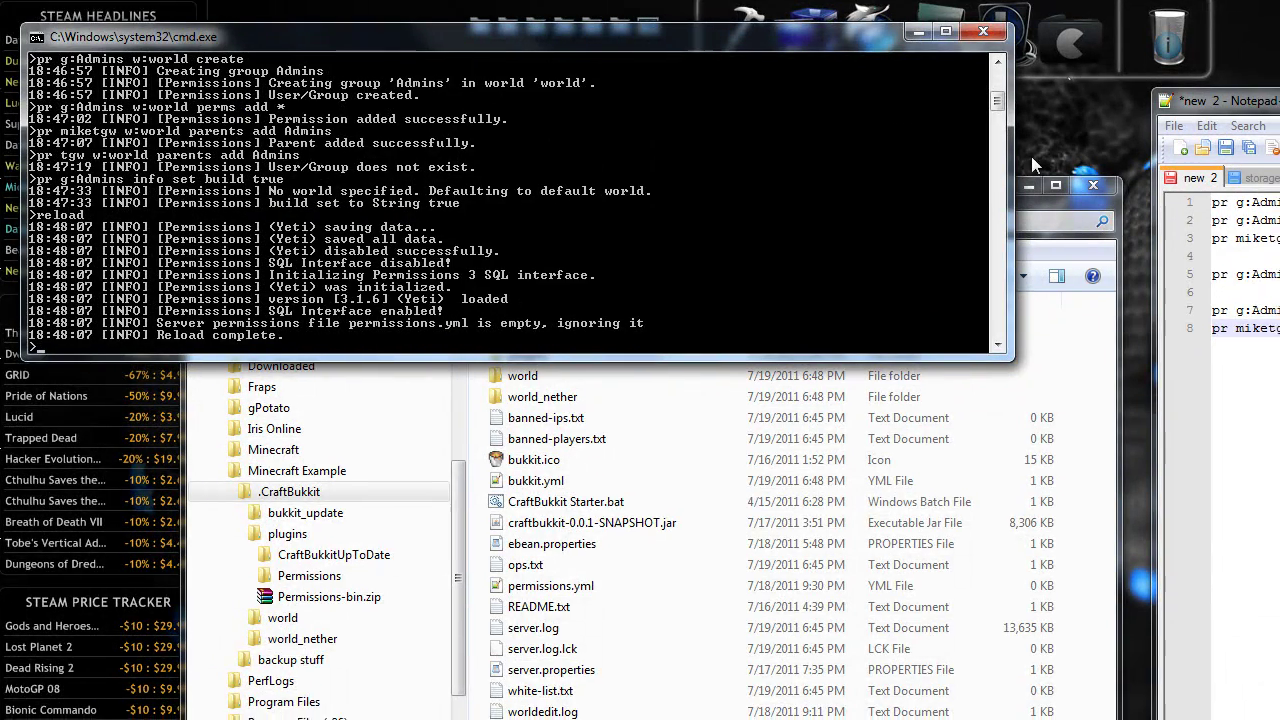
Join the local server in Minecraft, then break a floor block and place blocks to confirm building works.
{"action": "key", "text": "alt+Tab"}
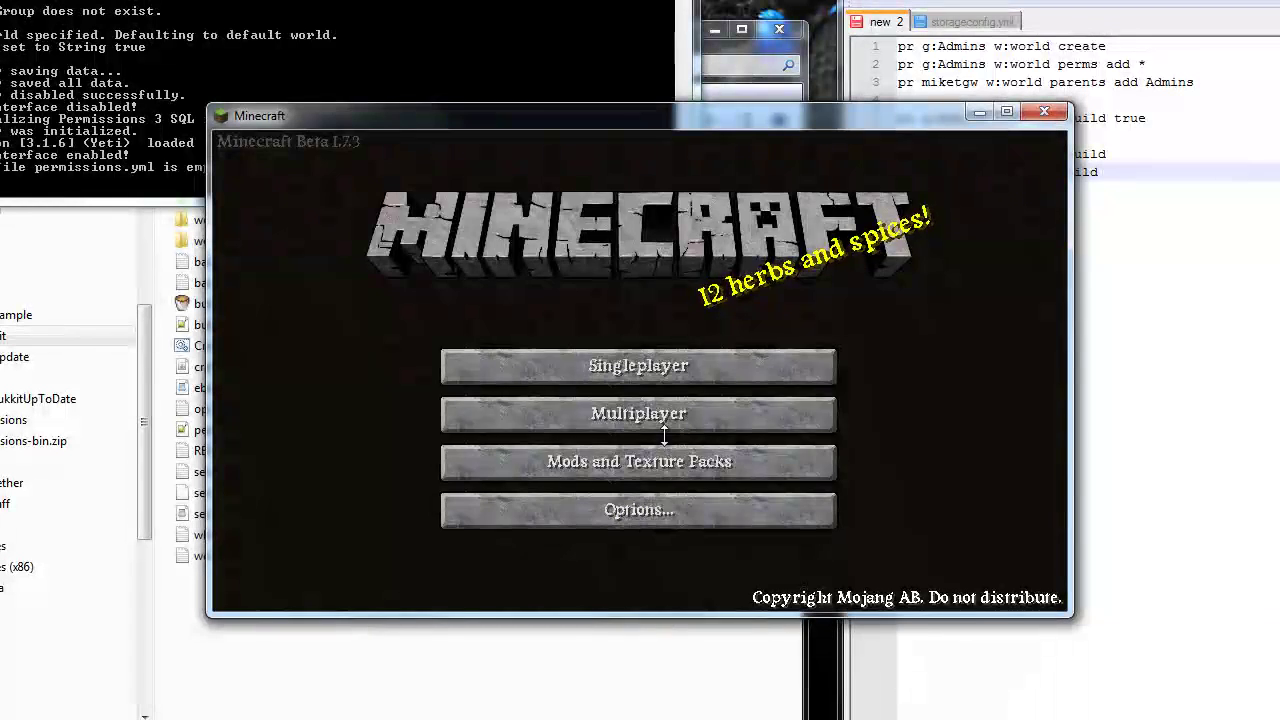
{"action": "left_click", "coordinate": [664, 422]}
{"action": "left_click", "coordinate": [662, 487]}
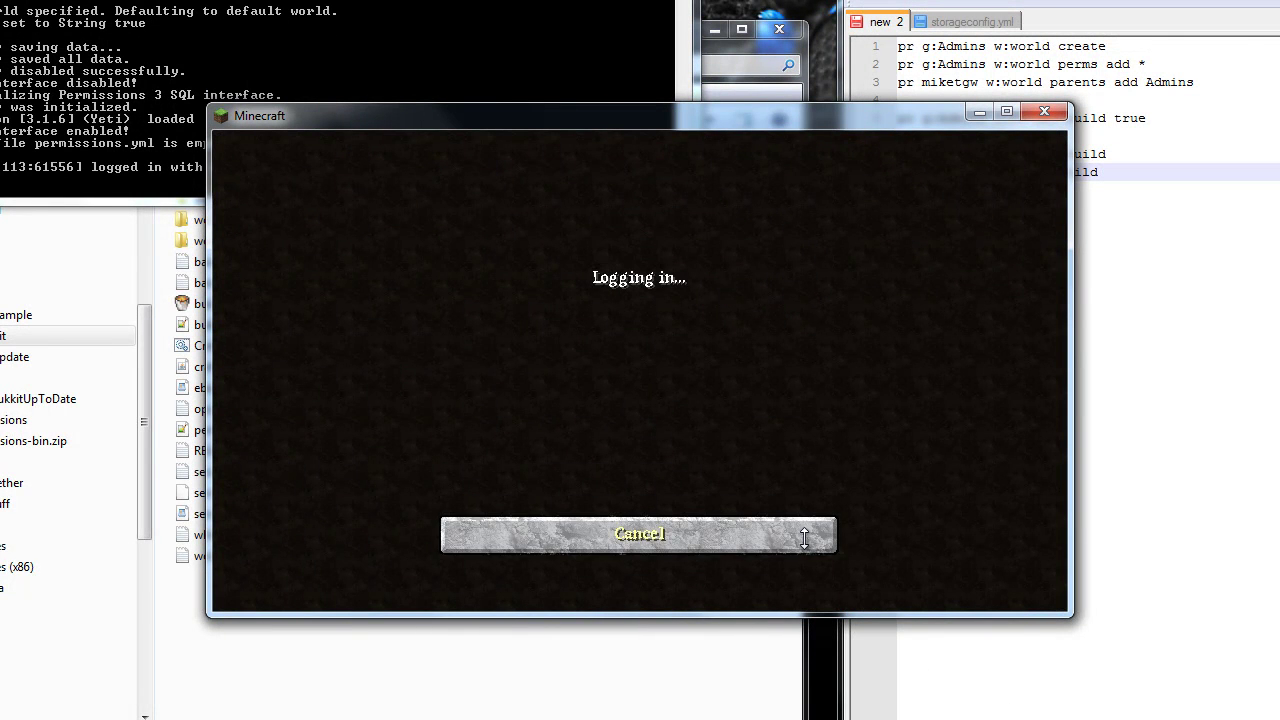
{"action": "left_click_drag", "start_coordinate": [639, 371], "coordinate": [639, 371]}
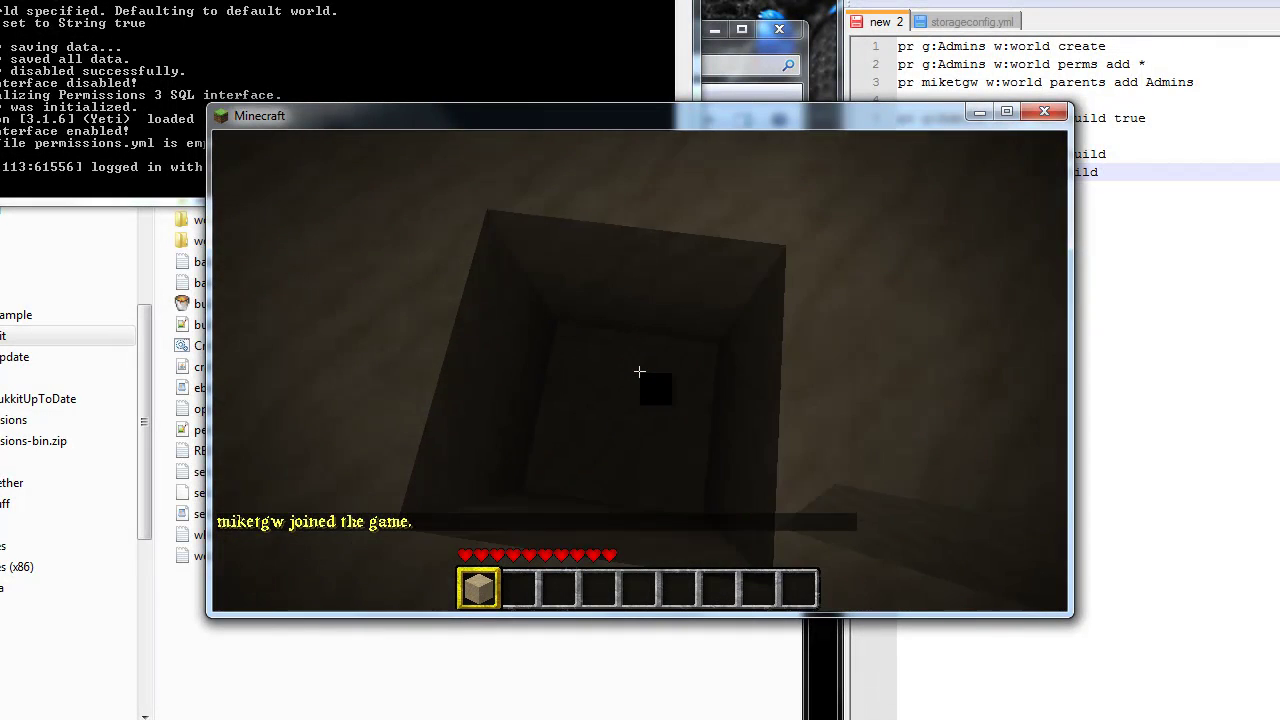
{"action": "key", "text": "s"}
{"action": "key", "text": "a"}
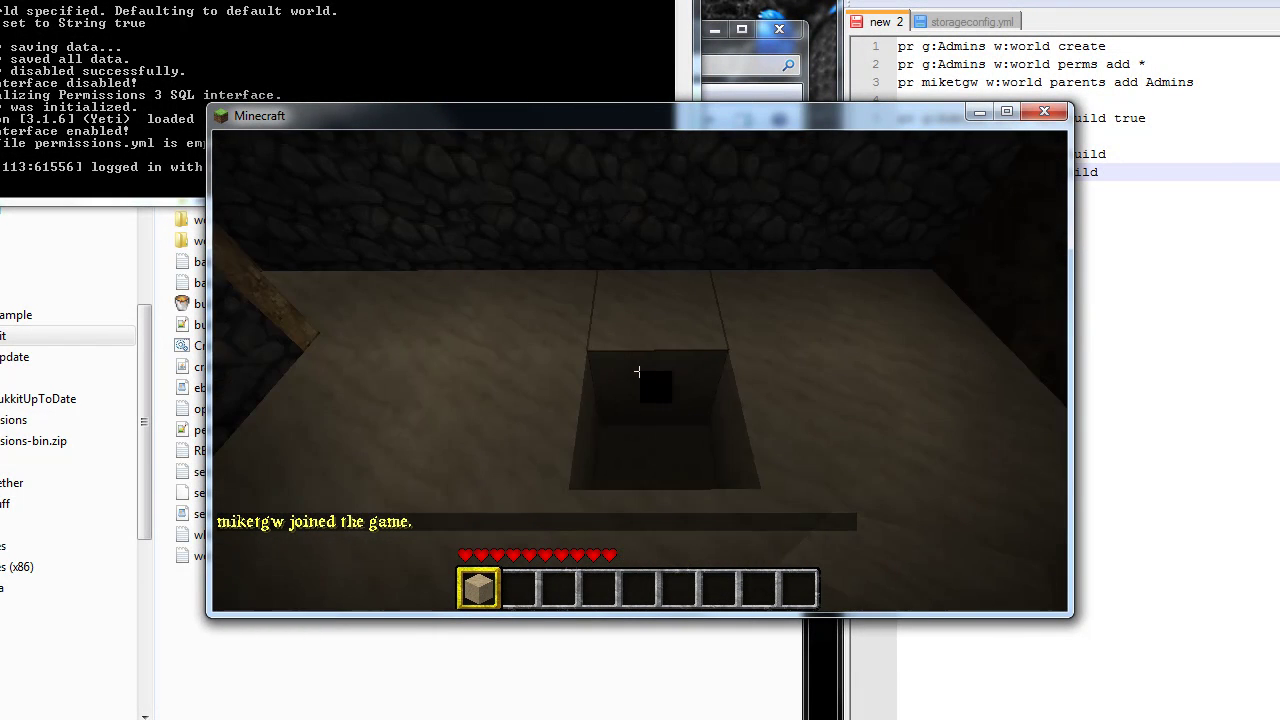
{"action": "key", "text": "a"}
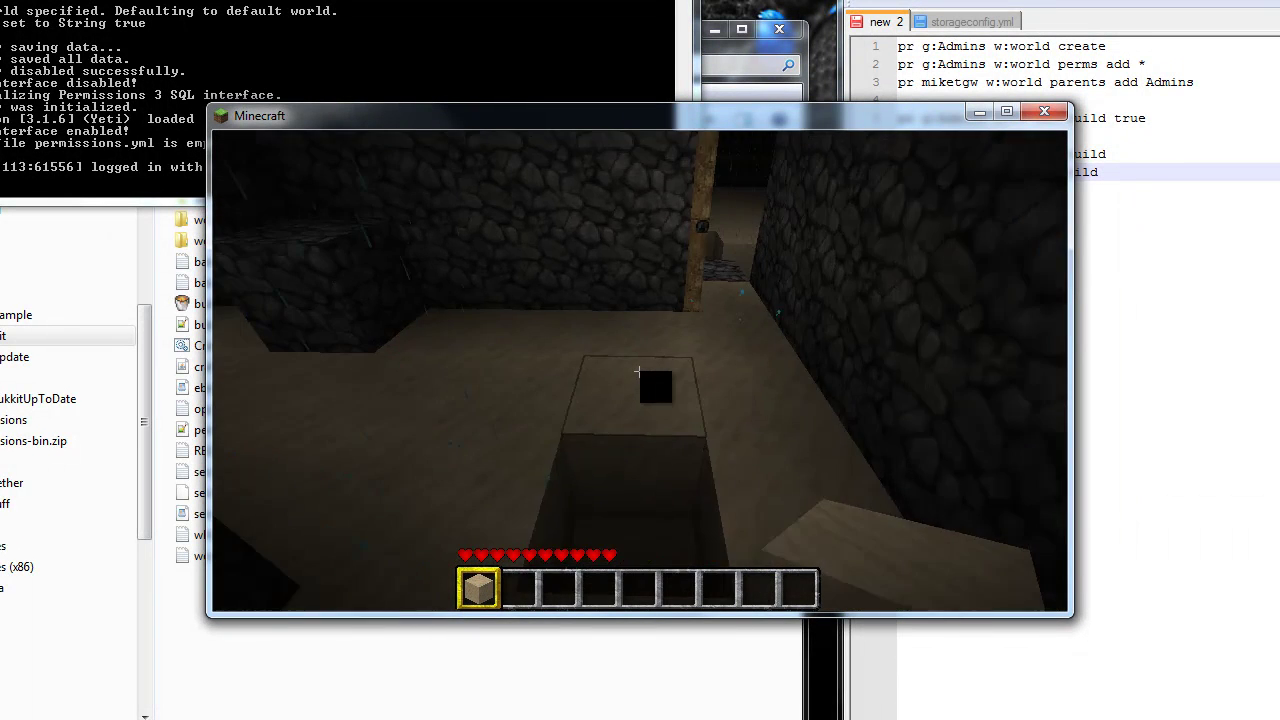
{"action": "right_click", "coordinate": [637, 372]}
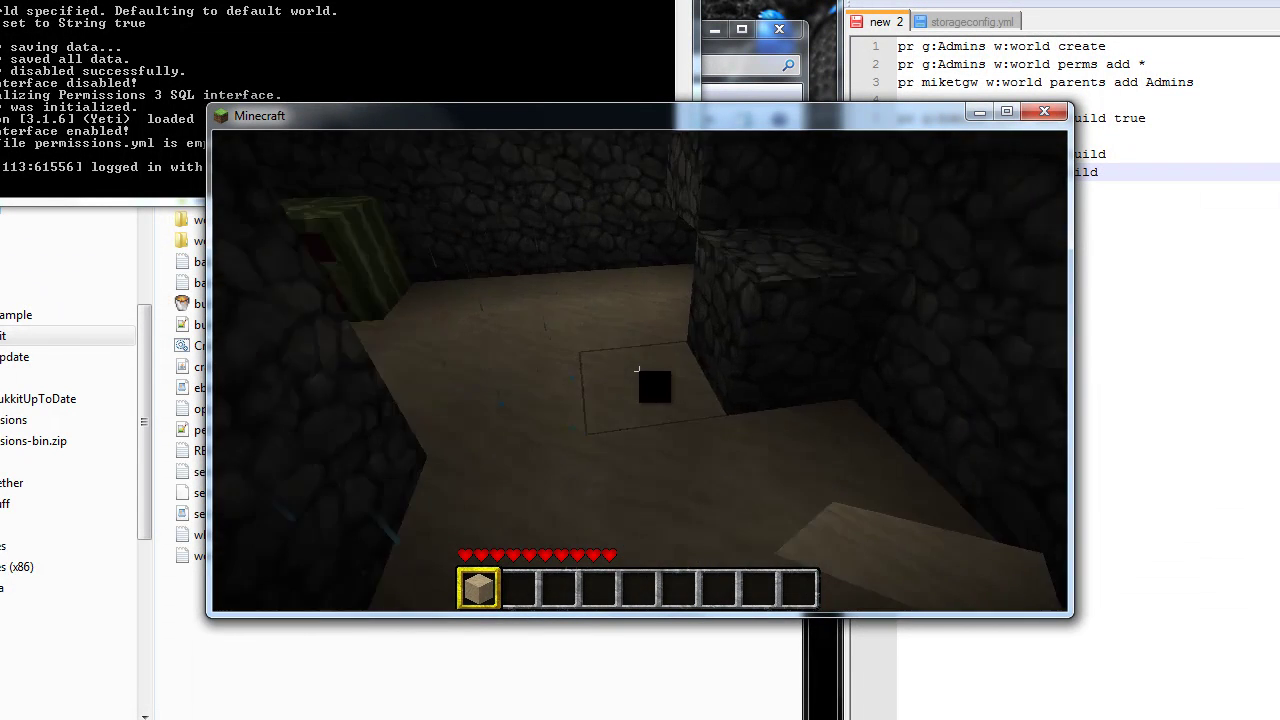
{"action": "right_click", "coordinate": [639, 371]}
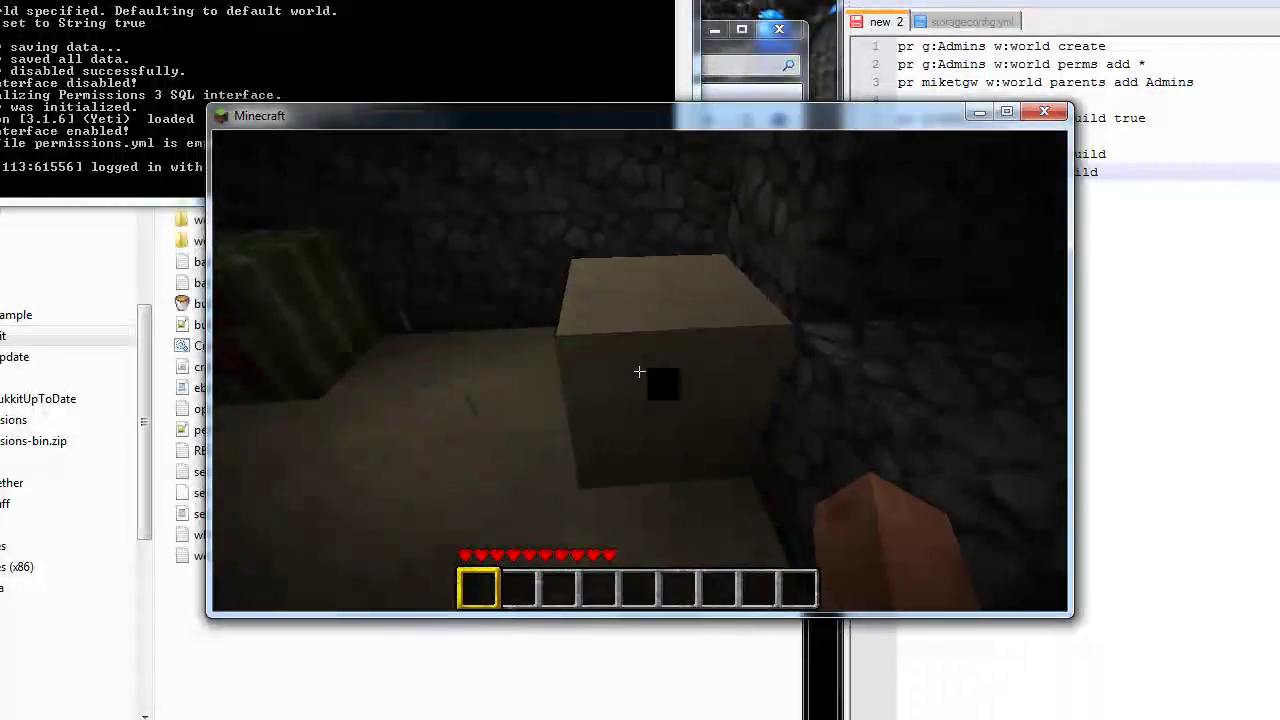
Disconnect from the server and close the Minecraft window.
{"action": "key", "text": "Escape"}
{"action": "left_click", "coordinate": [626, 488]}
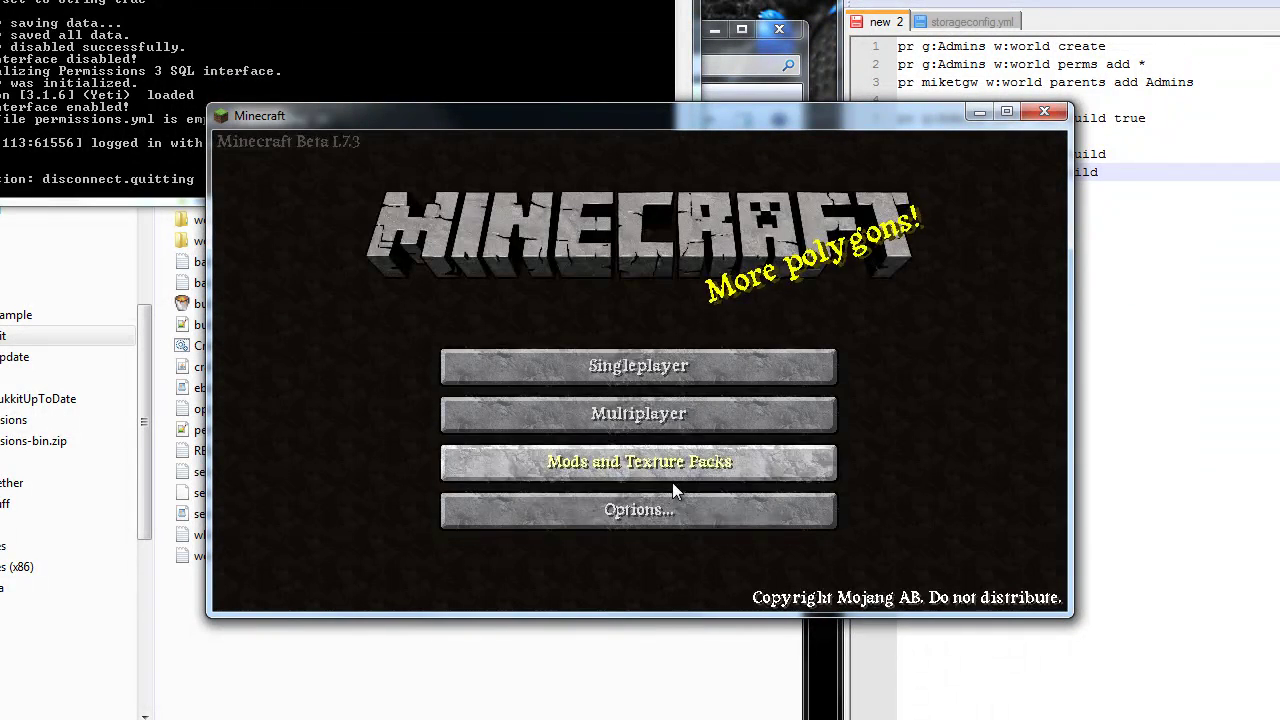
{"action": "left_click", "coordinate": [1047, 109]}
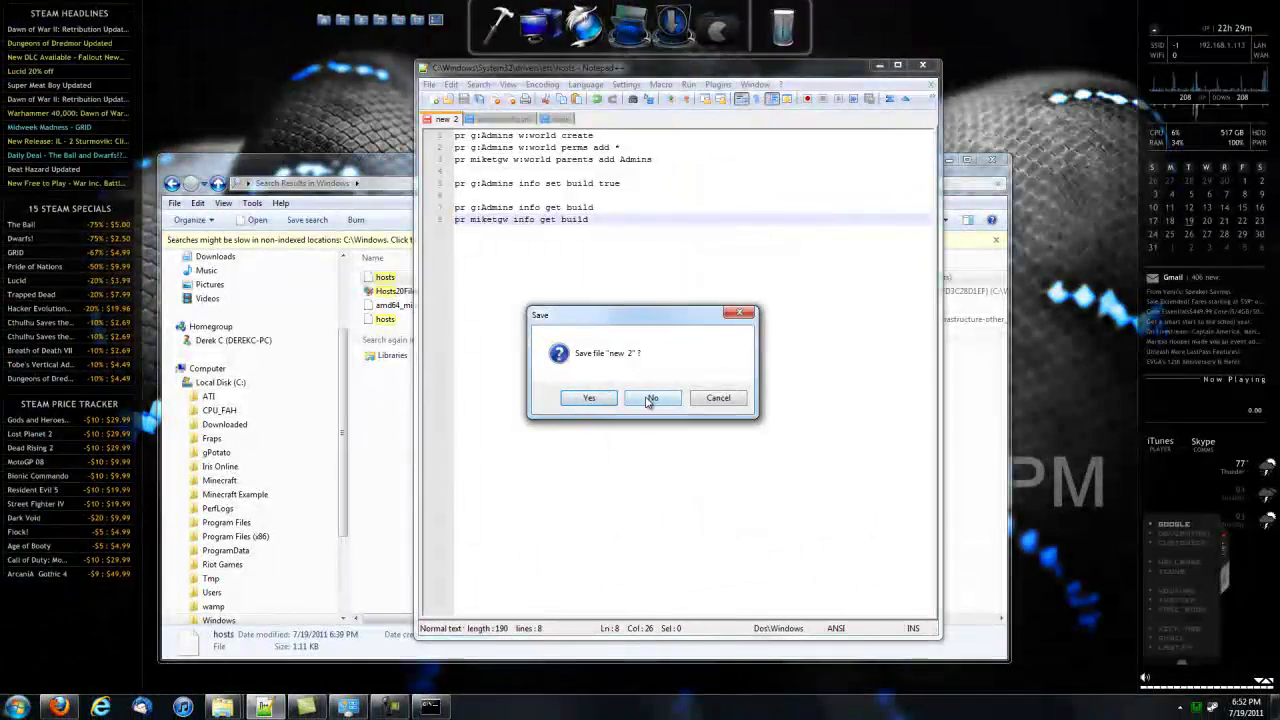
Close the 'new 2' command notes without saving and minimize the hosts search results window.
{"action": "left_click", "coordinate": [648, 400]}
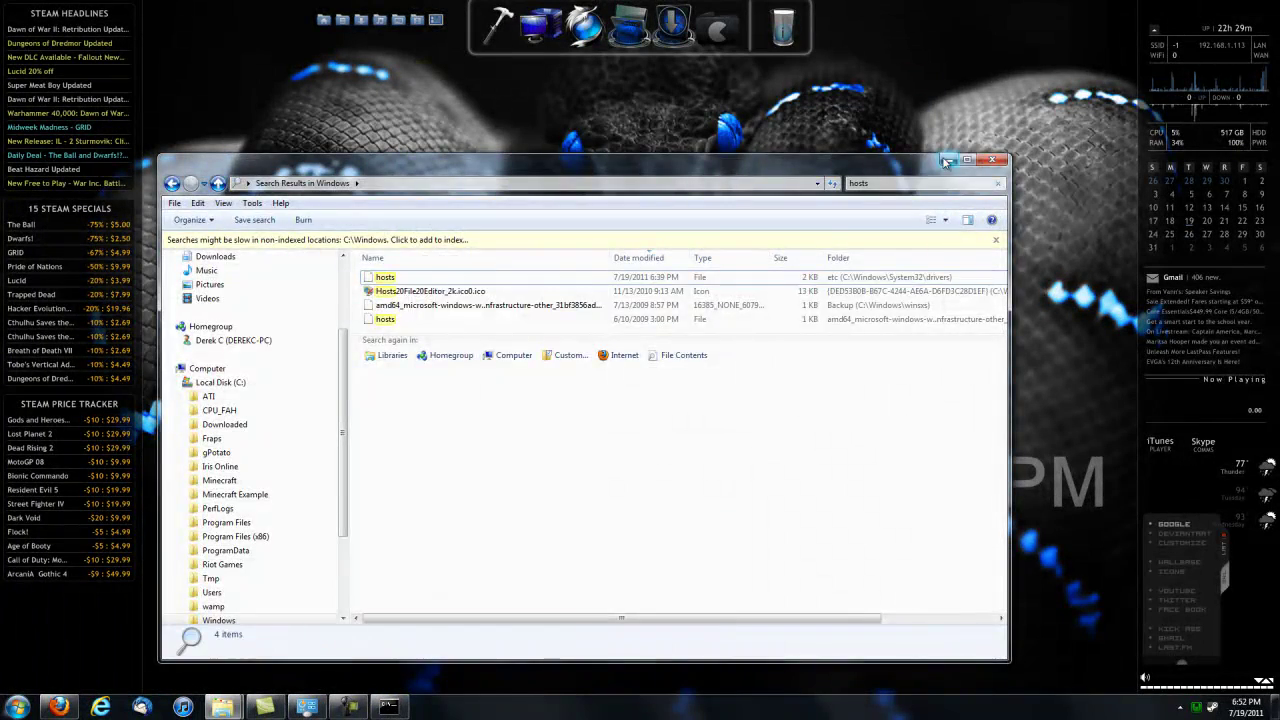
{"action": "left_click", "coordinate": [947, 162]}
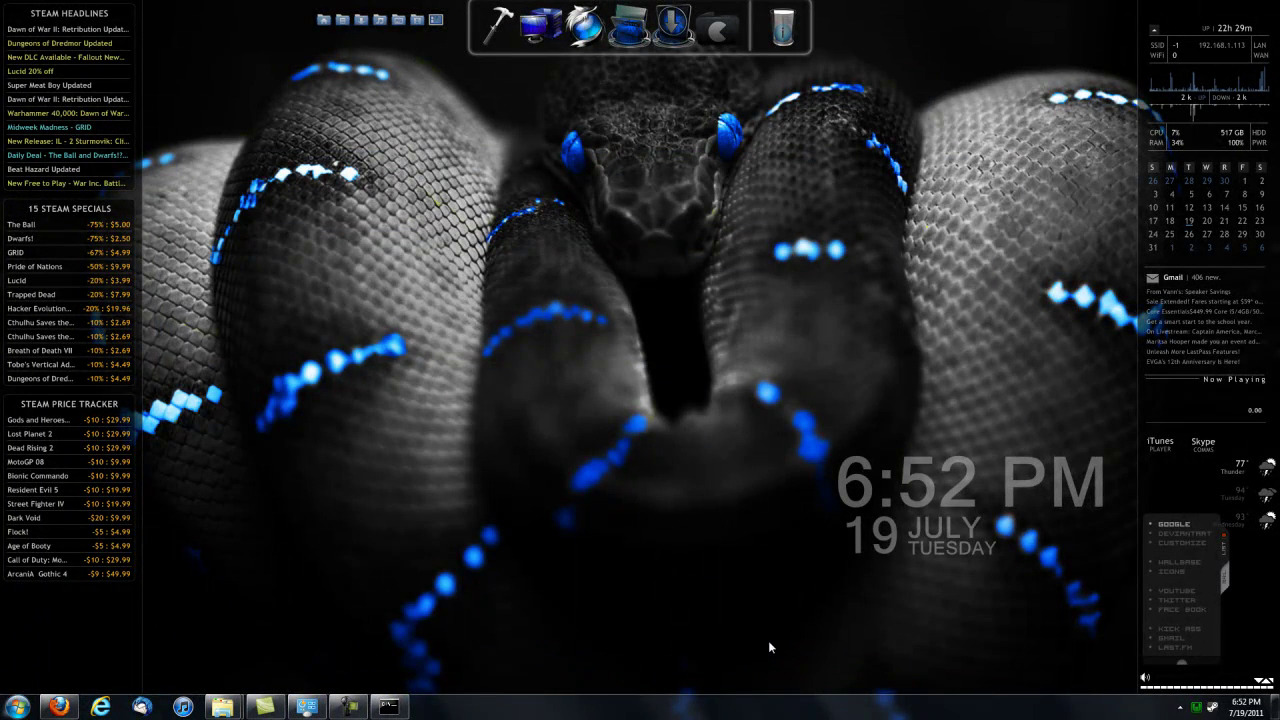